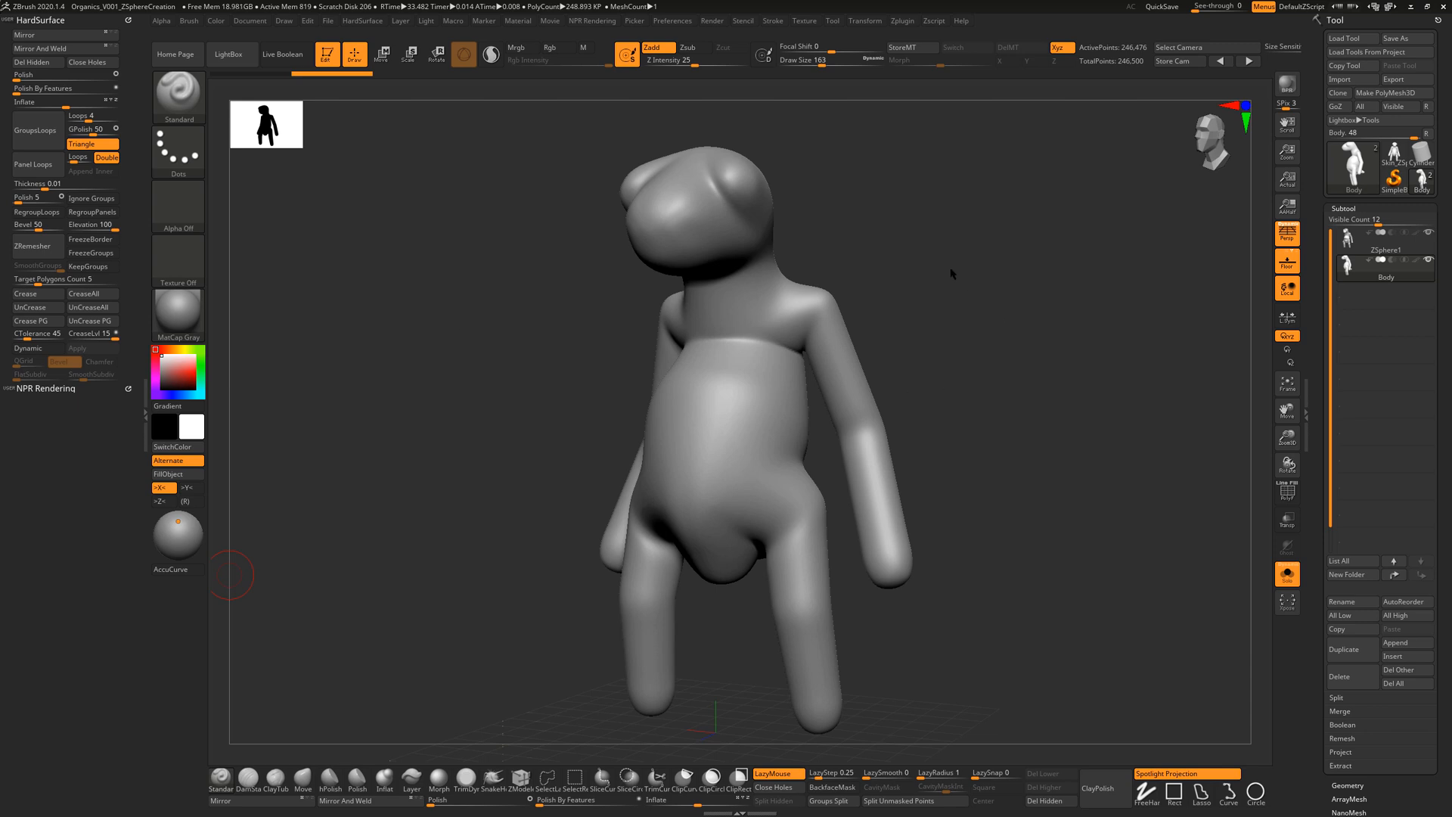
Step: Choose the ClayTubes brush, enable backface masking and set the draw size to 305
{"action": "left_click_drag", "start_coordinate": [933, 284], "coordinate": [922, 332]}
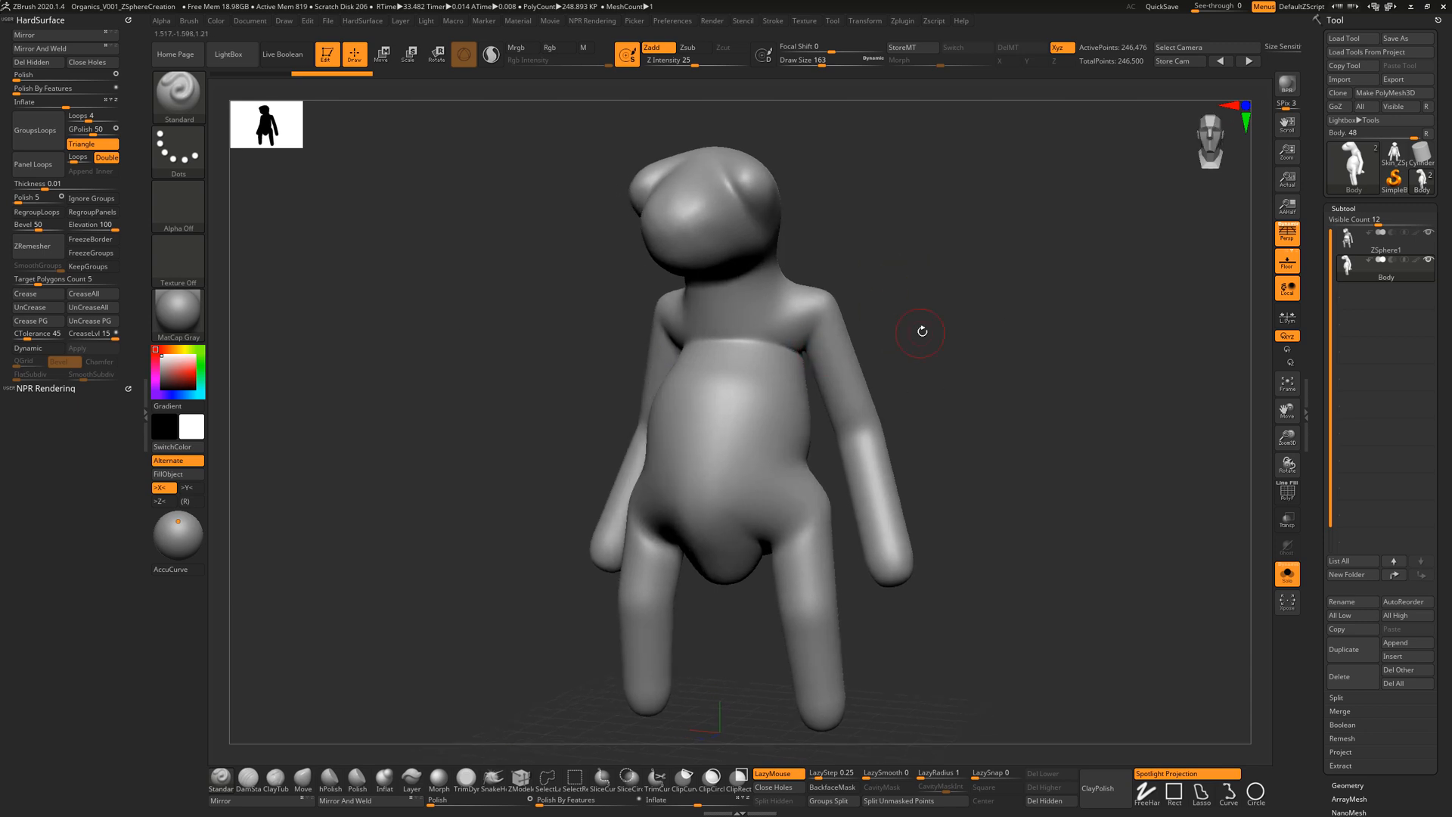
{"action": "left_click", "coordinate": [284, 787]}
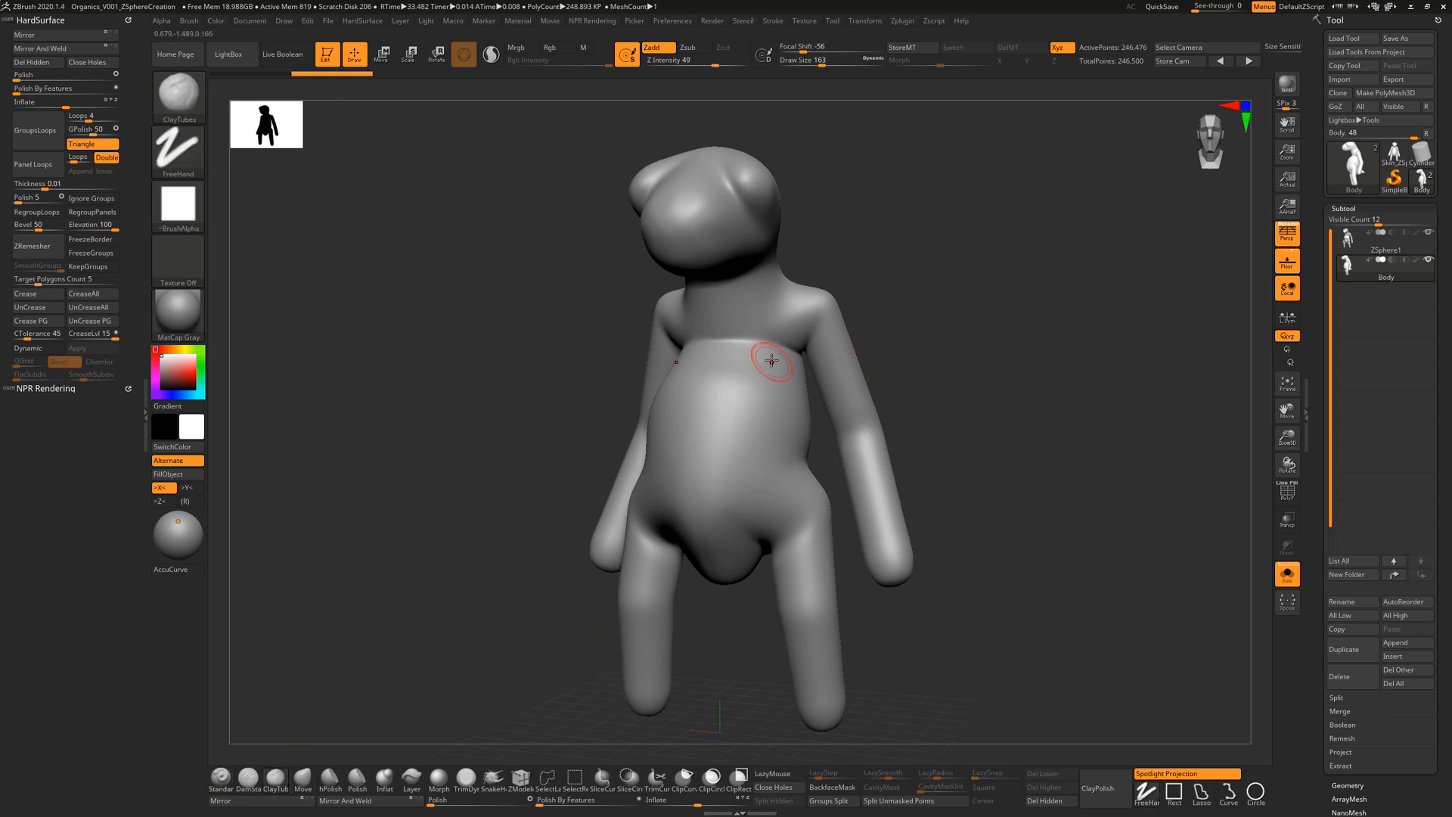
{"action": "key", "text": "s"}
{"action": "left_click_drag", "start_coordinate": [778, 356], "coordinate": [776, 357]}
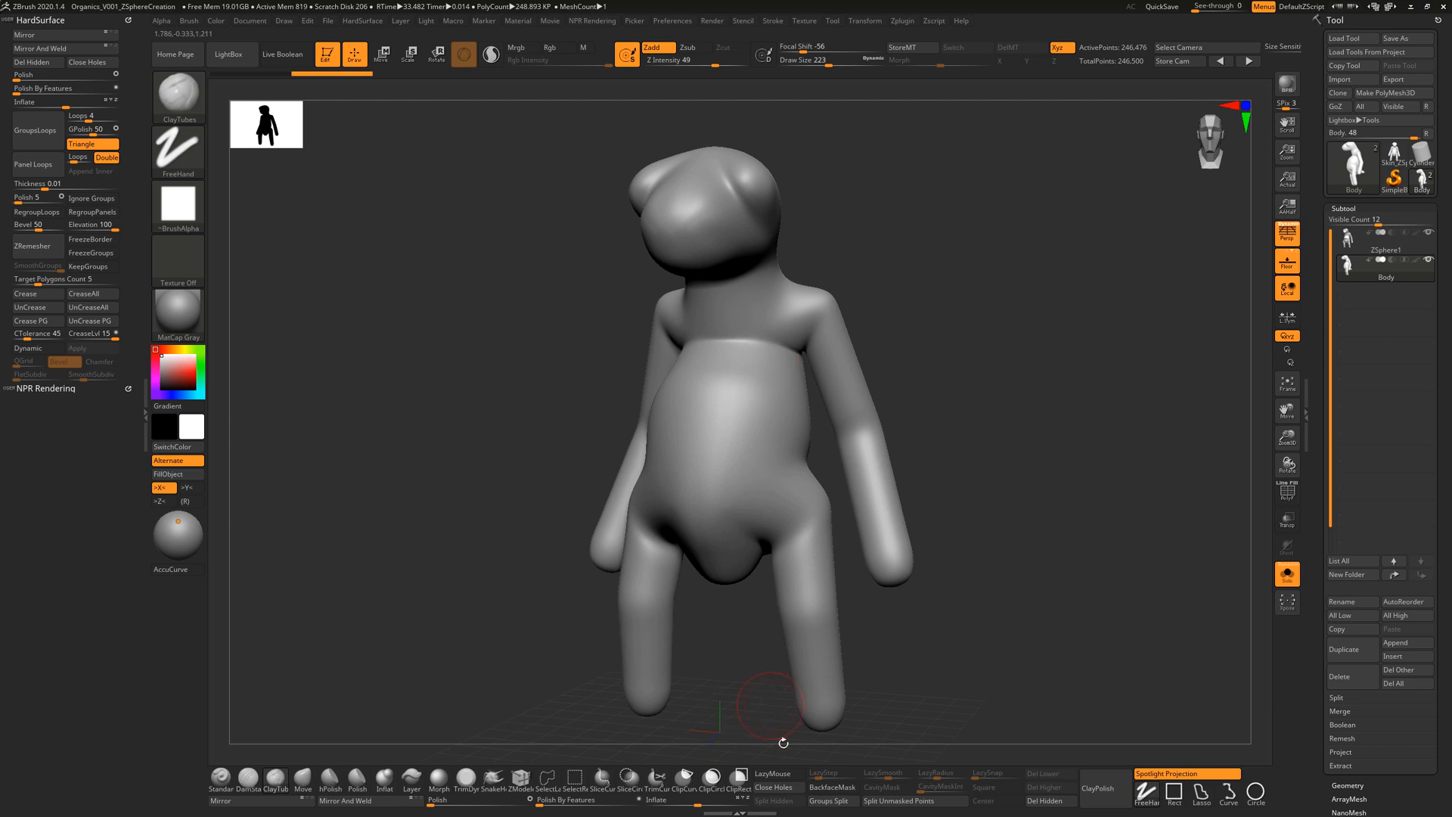
{"action": "left_click", "coordinate": [845, 788]}
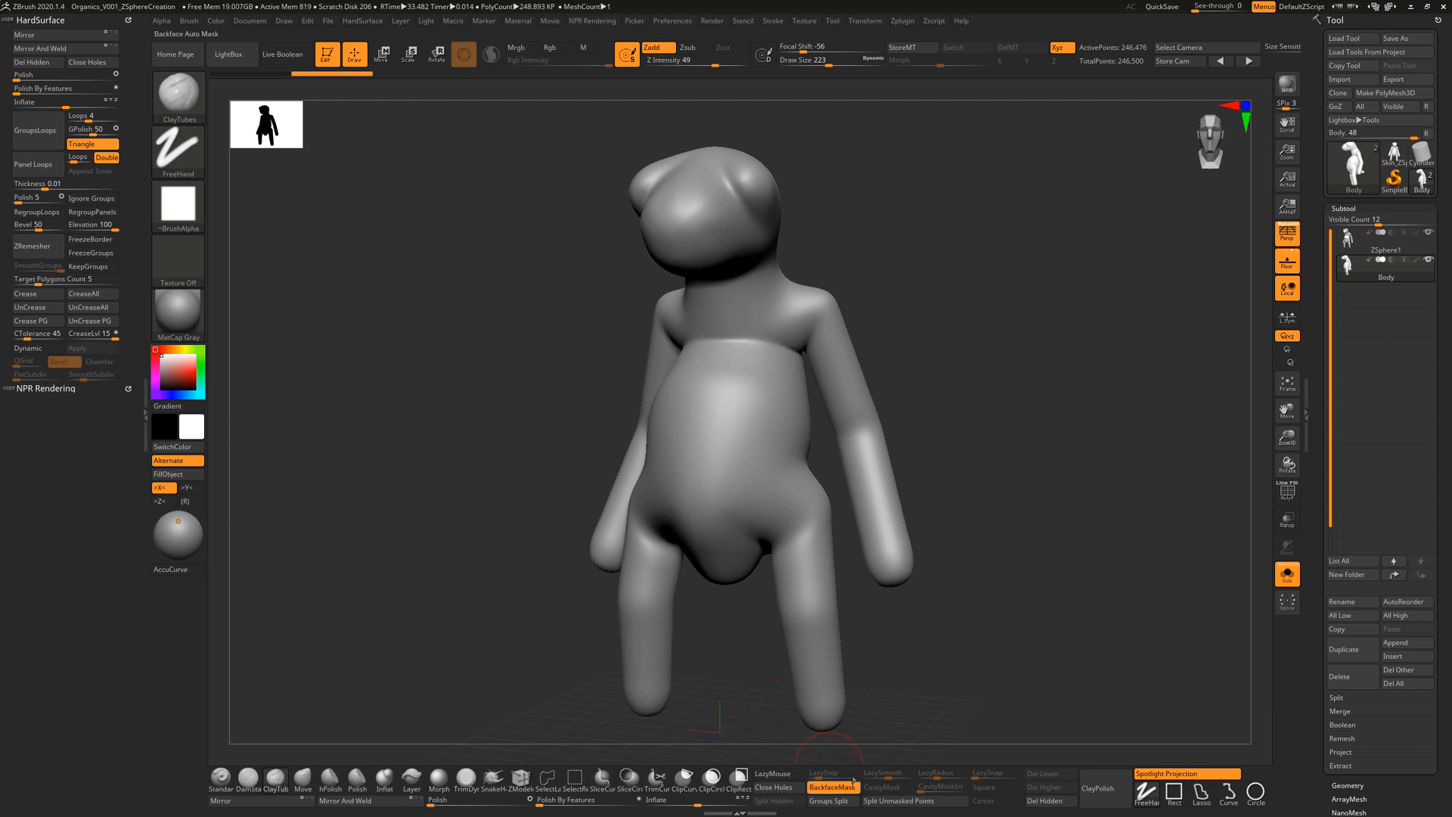
{"action": "key", "text": "s"}
{"action": "left_click_drag", "start_coordinate": [782, 431], "coordinate": [795, 428]}
Step: Build up the pectoral area across the upper chest with ClayTubes strokes and smooth it
{"action": "key", "text": "ctrl"}
{"action": "right_click_drag", "start_coordinate": [811, 338], "coordinate": [818, 321]}
{"action": "mouse_move", "coordinate": [761, 356]}
{"action": "left_mouse_down"}
{"action": "mouse_move", "coordinate": [776, 343]}
{"action": "mouse_move", "coordinate": [711, 340]}
{"action": "mouse_move", "coordinate": [749, 332]}
{"action": "mouse_move", "coordinate": [732, 337]}
{"action": "left_mouse_up"}
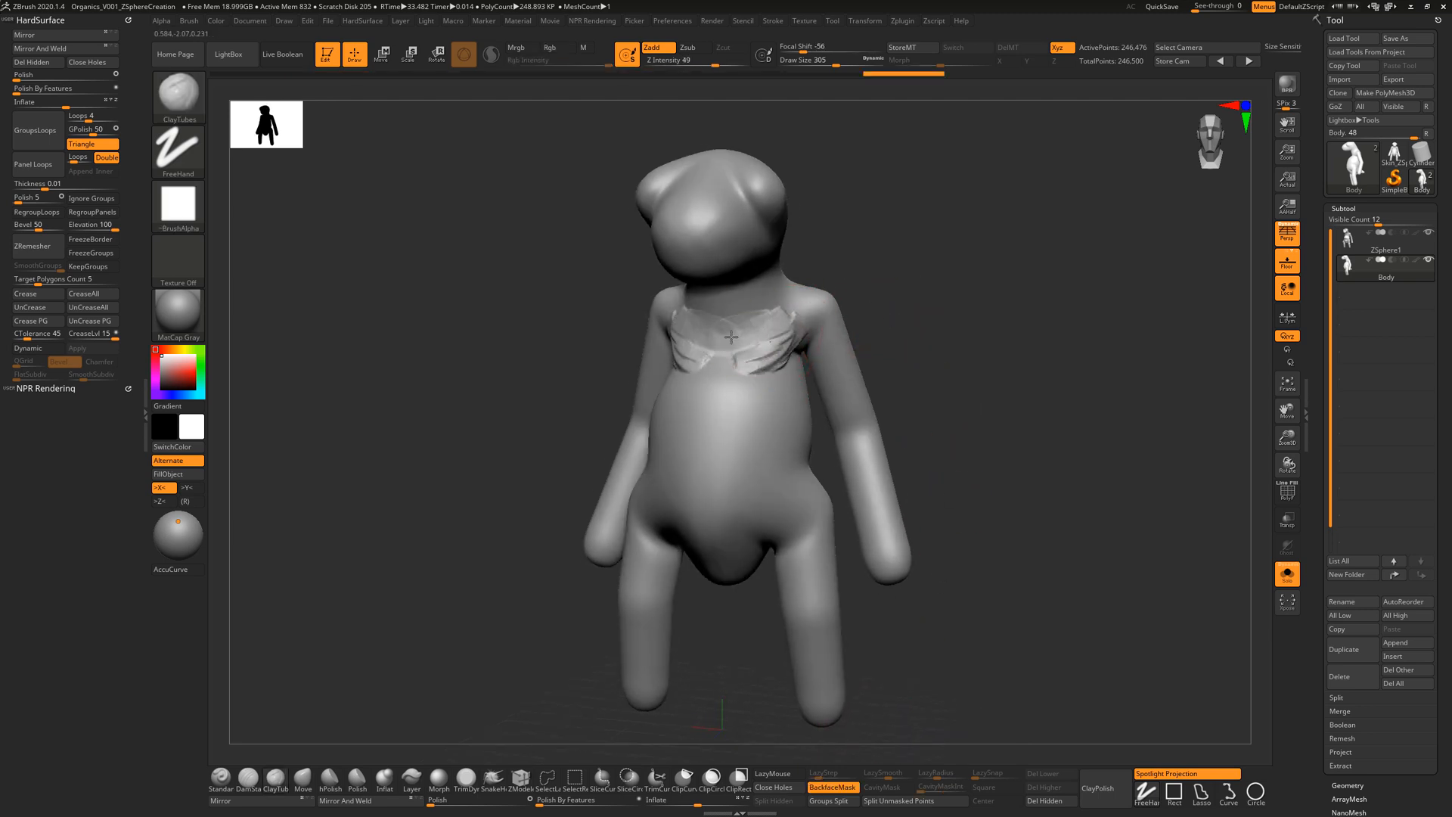
{"action": "right_click_drag", "start_coordinate": [732, 337], "coordinate": [658, 317]}
{"action": "mouse_move", "coordinate": [659, 316]}
{"action": "left_mouse_down"}
{"action": "mouse_move", "coordinate": [655, 333]}
{"action": "mouse_move", "coordinate": [680, 321]}
{"action": "left_mouse_up"}
{"action": "right_click_drag", "start_coordinate": [680, 321], "coordinate": [787, 326]}
{"action": "mouse_move", "coordinate": [786, 325]}
{"action": "left_mouse_down"}
{"action": "mouse_move", "coordinate": [793, 314]}
{"action": "mouse_move", "coordinate": [781, 319]}
{"action": "left_mouse_up"}
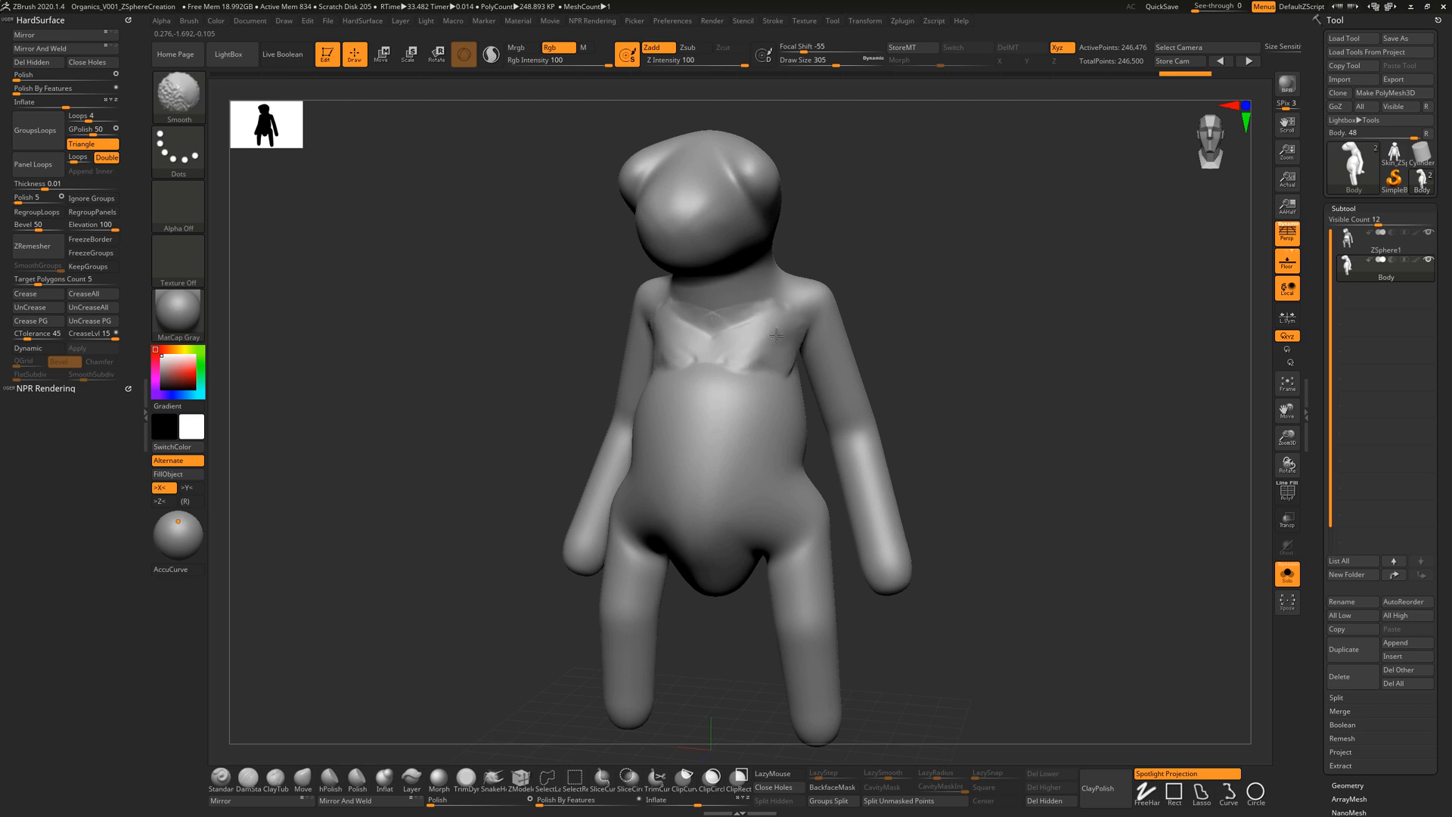
{"action": "right_click_drag", "start_coordinate": [788, 354], "coordinate": [940, 311]}
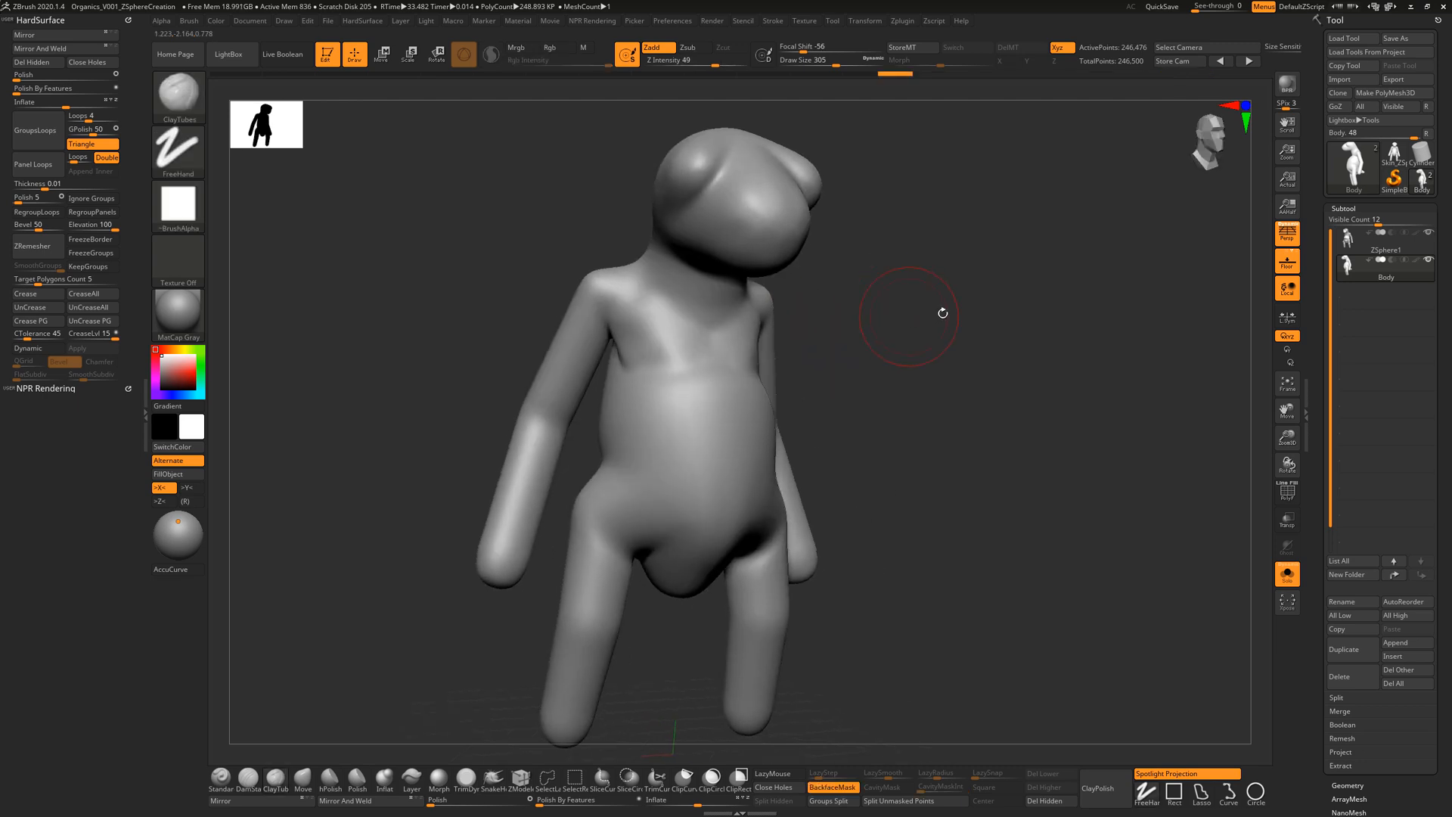
Step: Set the draw size to 415, add volume to the lower belly and hips, and smooth the area
{"action": "right_click_drag", "start_coordinate": [897, 454], "coordinate": [673, 493]}
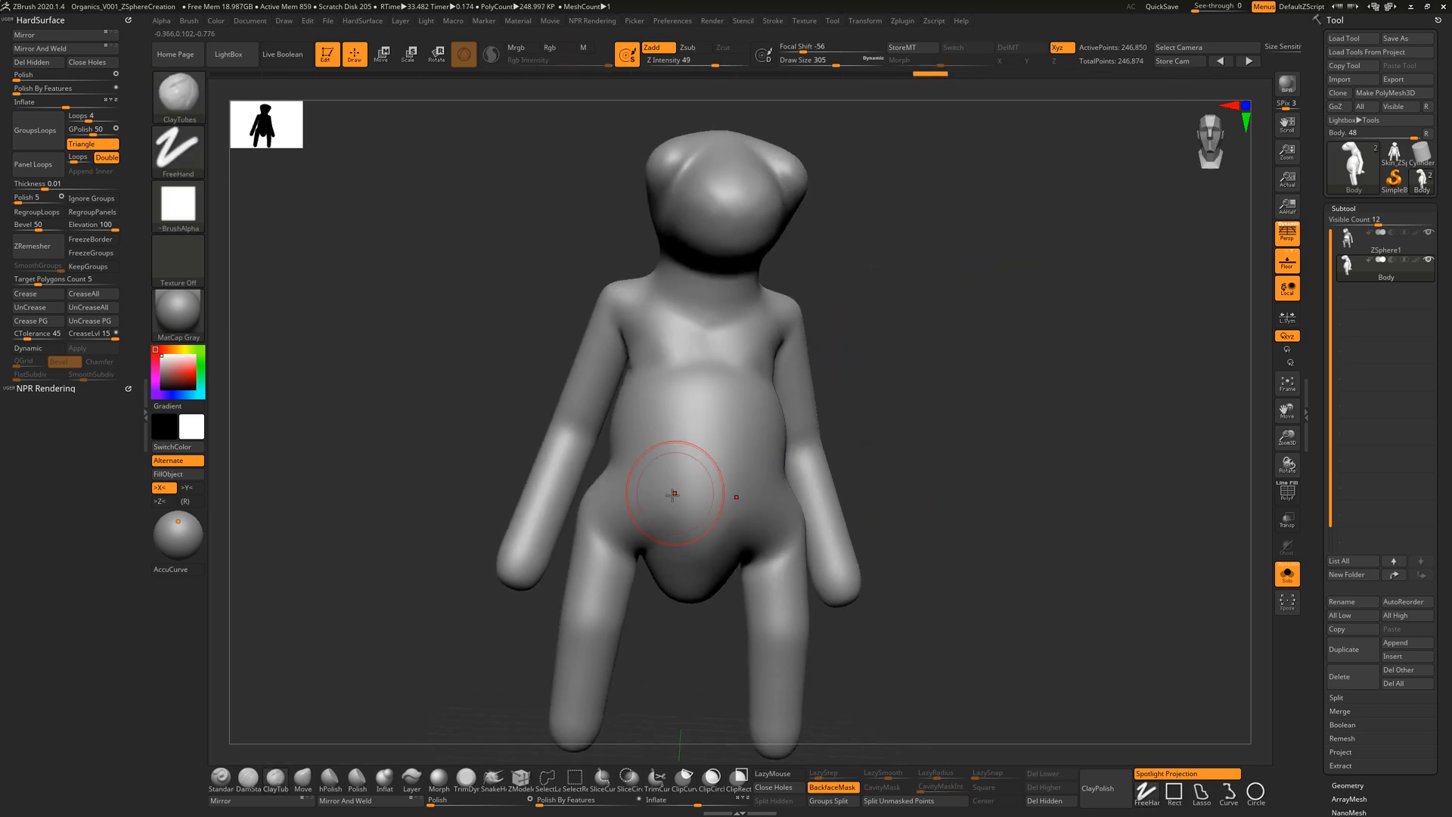
{"action": "key", "text": "s"}
{"action": "mouse_move", "coordinate": [668, 532]}
{"action": "left_mouse_down"}
{"action": "mouse_move", "coordinate": [659, 549]}
{"action": "mouse_move", "coordinate": [691, 557]}
{"action": "left_mouse_up"}
{"action": "mouse_move", "coordinate": [637, 494]}
{"action": "left_mouse_down"}
{"action": "mouse_move", "coordinate": [692, 546]}
{"action": "mouse_move", "coordinate": [628, 511]}
{"action": "left_mouse_up"}
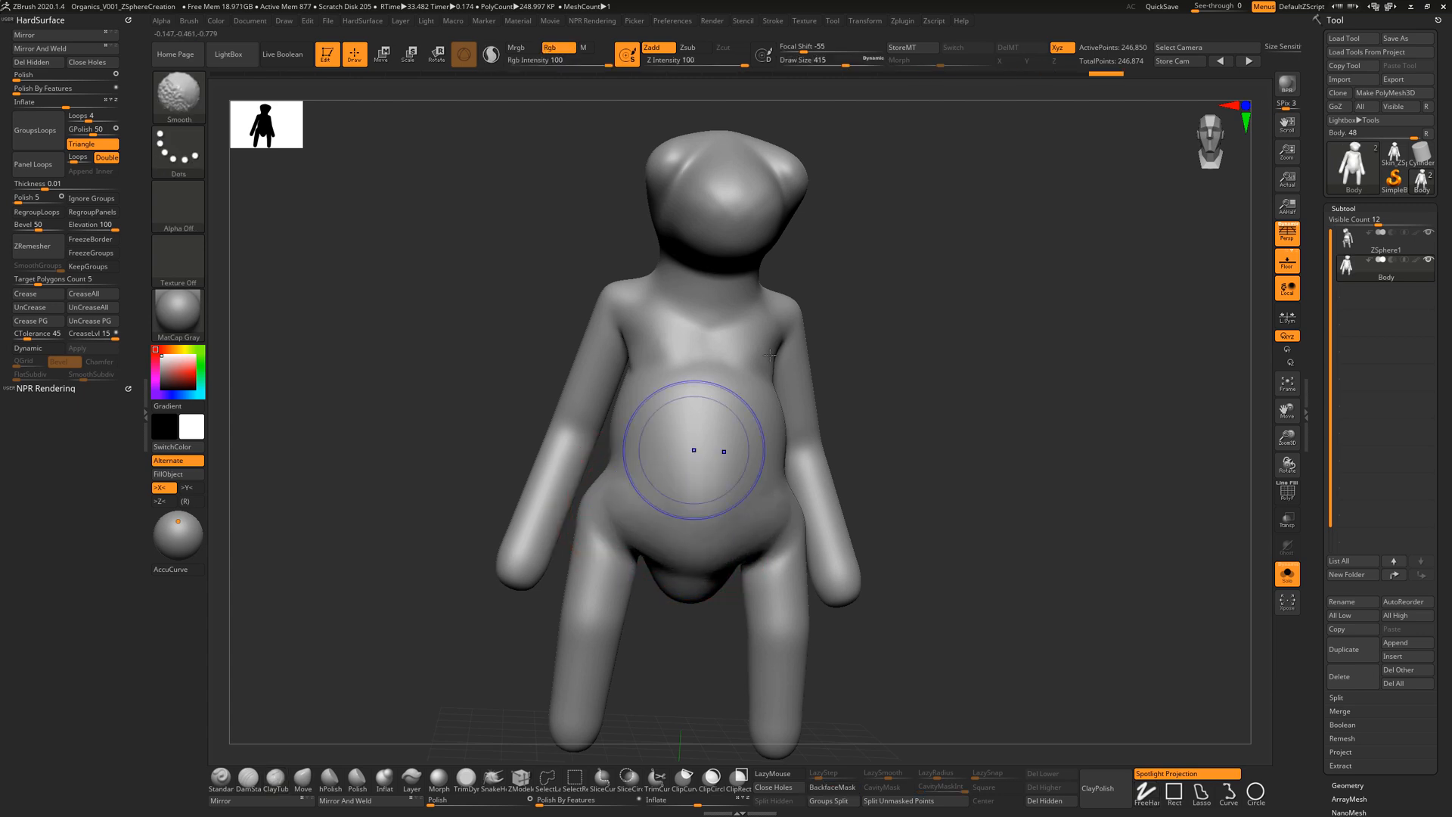
Step: Build up rounded shoulder masses on the upper arms with ClayTubes strokes and smooth them
{"action": "mouse_move", "coordinate": [870, 454]}
{"action": "left_mouse_down"}
{"action": "mouse_move", "coordinate": [840, 424]}
{"action": "mouse_move", "coordinate": [795, 426]}
{"action": "mouse_move", "coordinate": [813, 405]}
{"action": "left_mouse_up"}
{"action": "mouse_move", "coordinate": [575, 356]}
{"action": "left_mouse_down"}
{"action": "mouse_move", "coordinate": [605, 355]}
{"action": "mouse_move", "coordinate": [597, 325]}
{"action": "mouse_move", "coordinate": [640, 336]}
{"action": "mouse_move", "coordinate": [592, 302]}
{"action": "mouse_move", "coordinate": [611, 299]}
{"action": "left_mouse_up"}
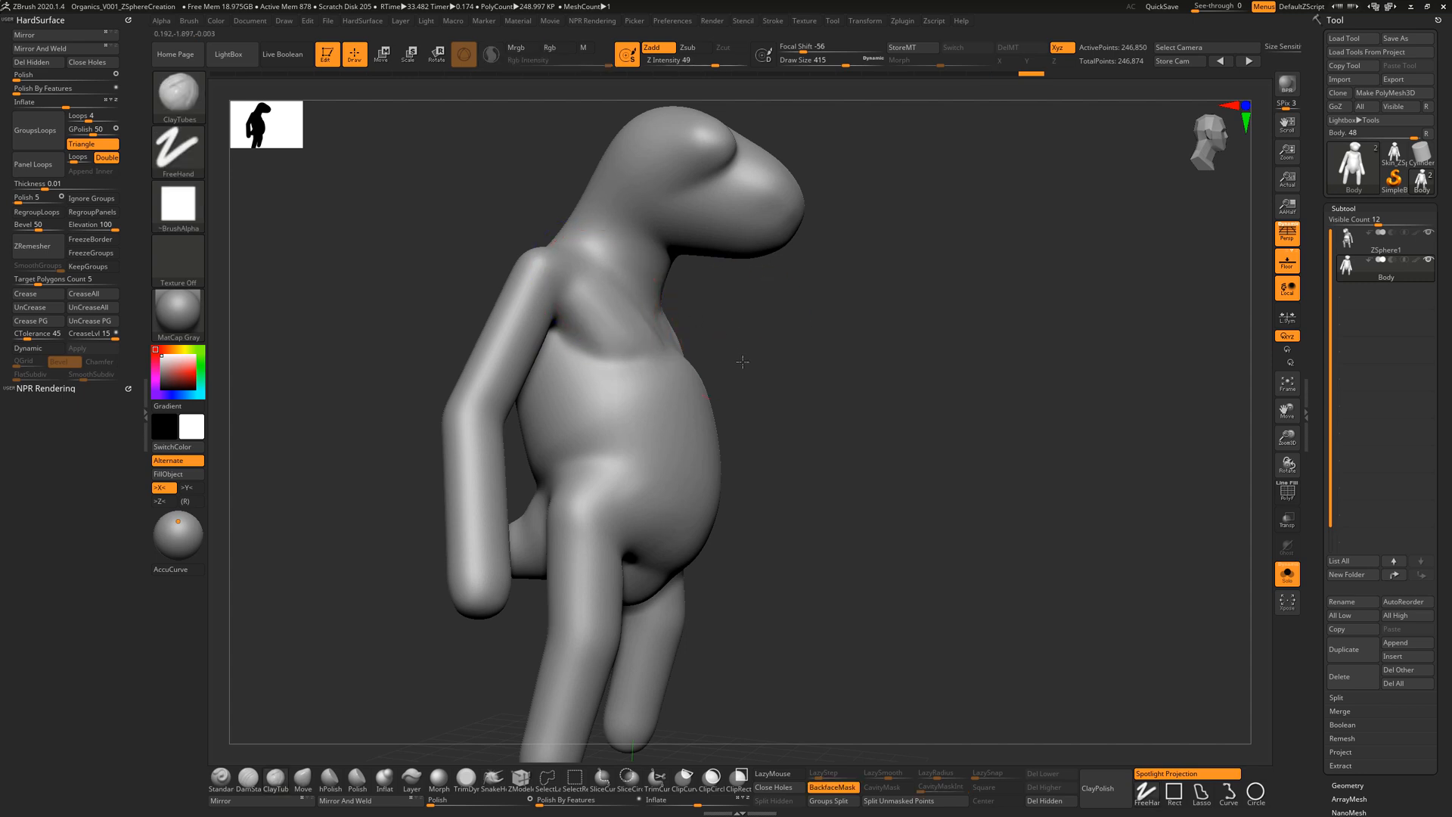
{"action": "left_click_drag", "start_coordinate": [742, 360], "coordinate": [745, 336]}
{"action": "mouse_move", "coordinate": [542, 298]}
{"action": "left_mouse_down"}
{"action": "mouse_move", "coordinate": [526, 303]}
{"action": "mouse_move", "coordinate": [563, 280]}
{"action": "mouse_move", "coordinate": [523, 307]}
{"action": "mouse_move", "coordinate": [556, 293]}
{"action": "left_mouse_up"}
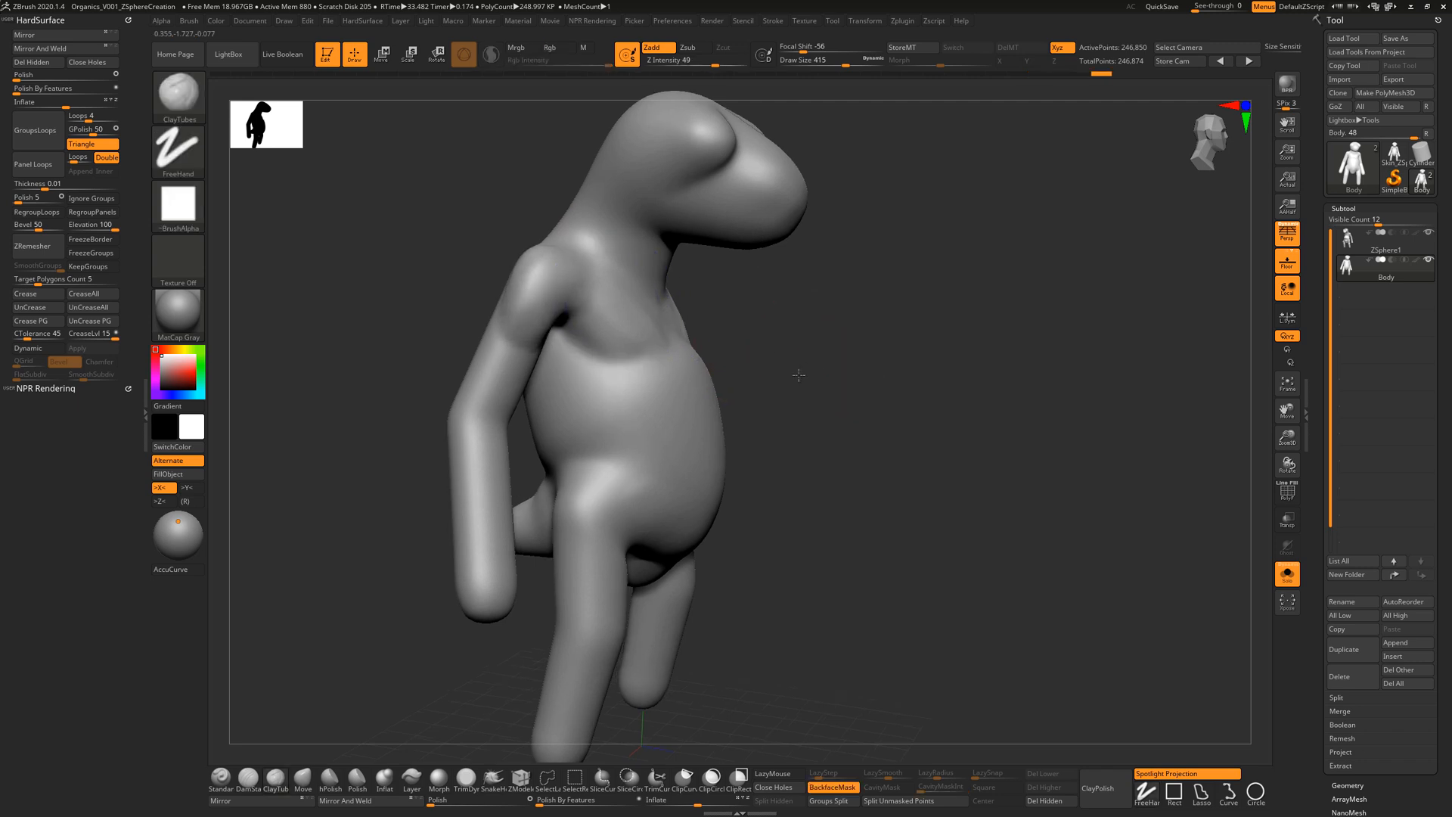
Step: Add clay across the chest toward the shoulders and armpits, and smooth the pectorals into the arms
{"action": "left_click_drag", "start_coordinate": [798, 370], "coordinate": [888, 348]}
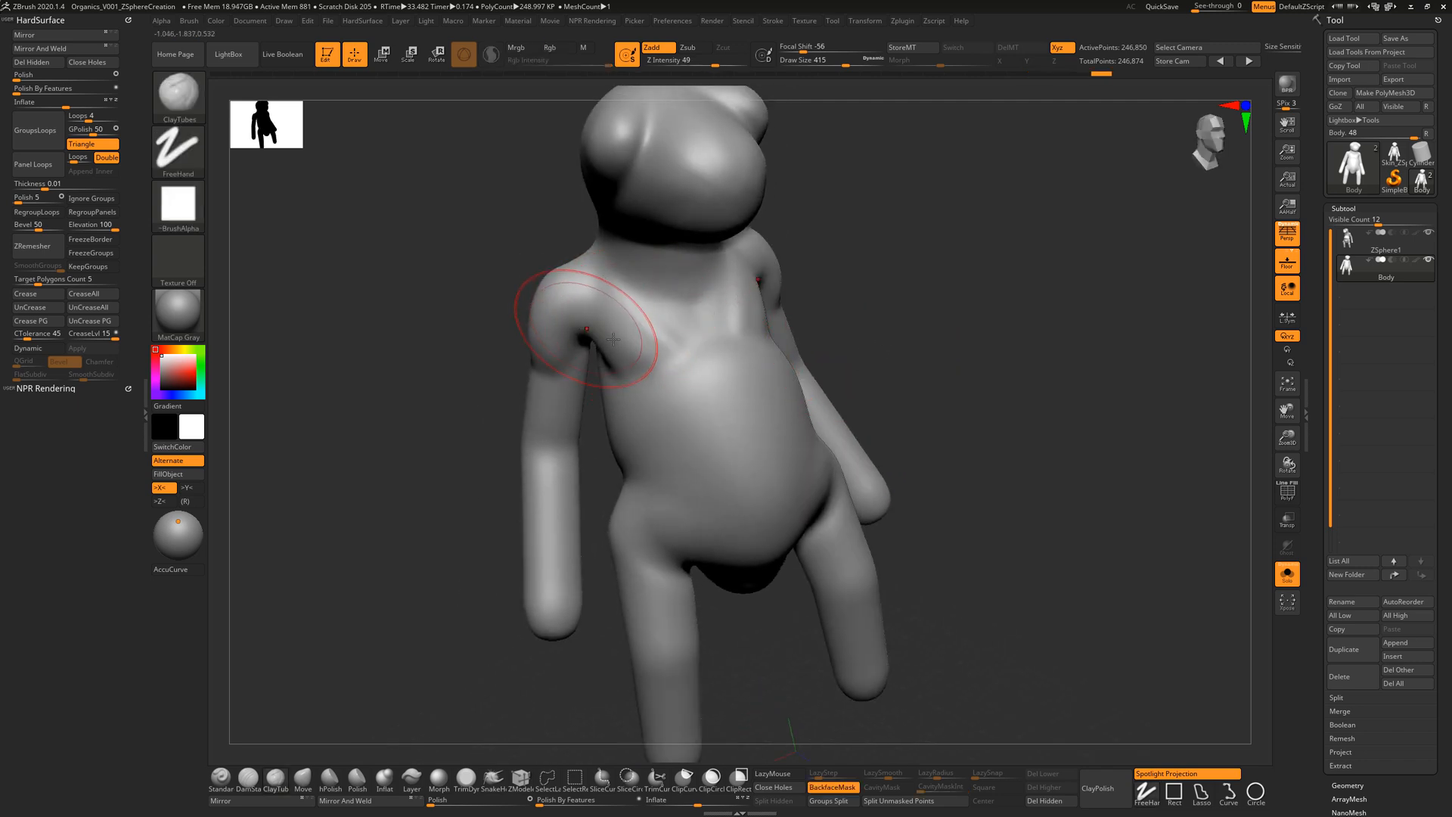
{"action": "mouse_move", "coordinate": [614, 340]}
{"action": "left_mouse_down"}
{"action": "mouse_move", "coordinate": [756, 281]}
{"action": "mouse_move", "coordinate": [636, 344]}
{"action": "left_mouse_up"}
{"action": "mouse_move", "coordinate": [726, 288]}
{"action": "left_mouse_down", "text": "shift"}
{"action": "mouse_move", "coordinate": [664, 324]}
{"action": "mouse_move", "coordinate": [681, 321]}
{"action": "left_mouse_up", "text": "shift"}
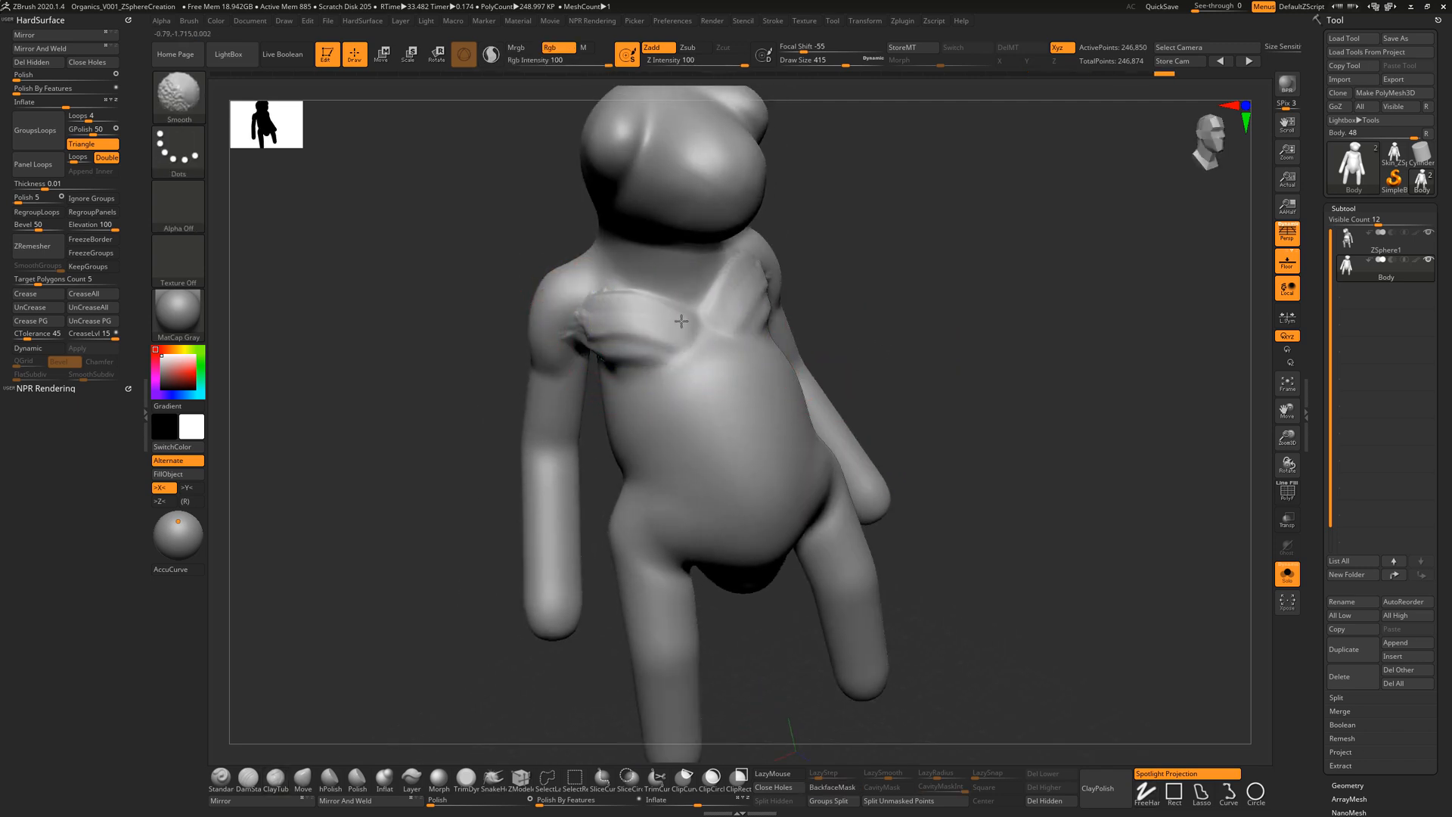
{"action": "left_click_drag", "start_coordinate": [848, 312], "coordinate": [954, 319]}
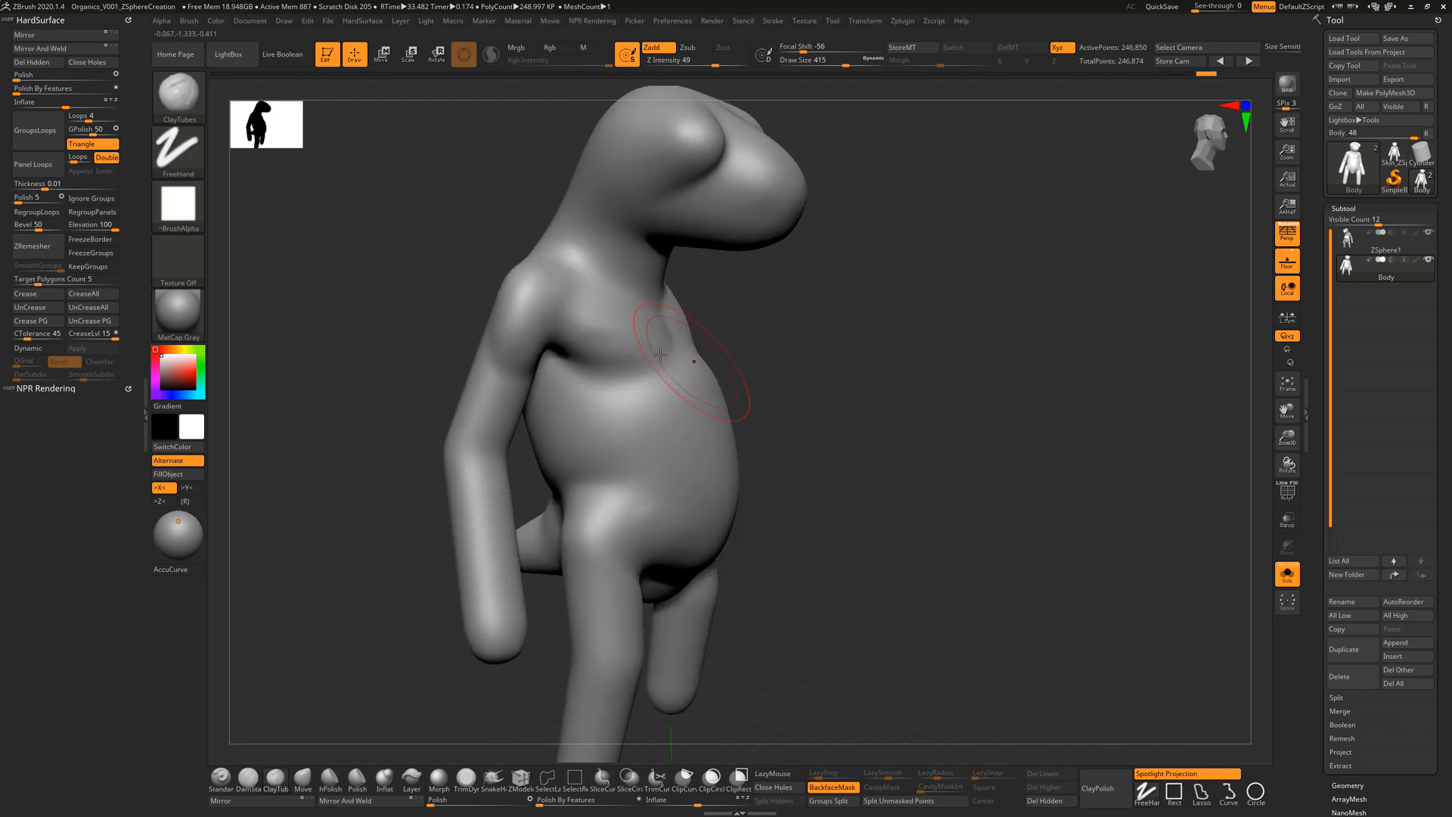
{"action": "mouse_move", "coordinate": [523, 349]}
{"action": "left_mouse_down"}
{"action": "mouse_move", "coordinate": [568, 332]}
{"action": "mouse_move", "coordinate": [575, 311]}
{"action": "mouse_move", "coordinate": [536, 340]}
{"action": "mouse_move", "coordinate": [573, 303]}
{"action": "left_mouse_up"}
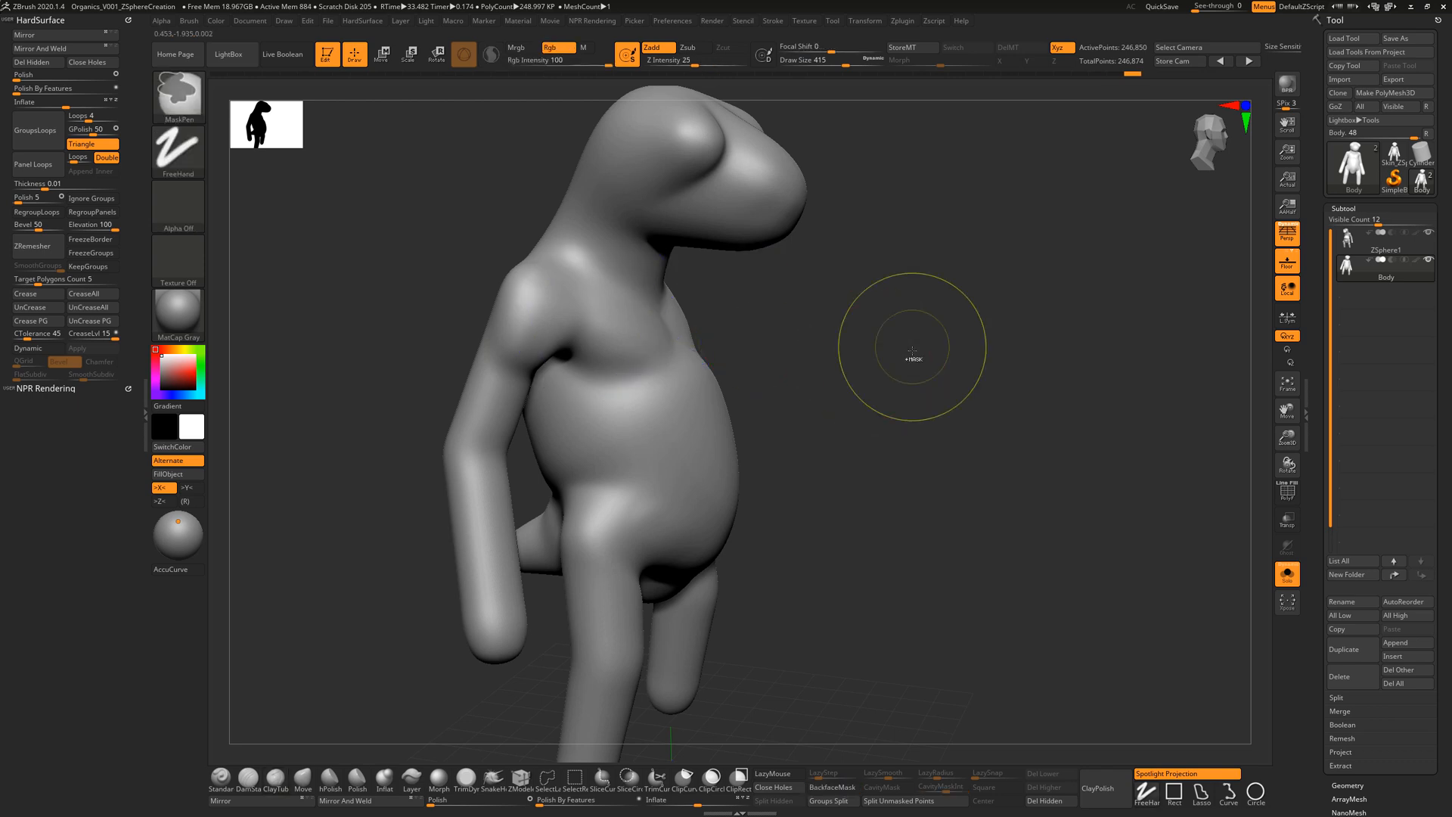
Step: Build up the eye bulges and brows on the head with ClayTubes strokes, smoothing them into rounded forms
{"action": "mouse_move", "coordinate": [915, 379]}
{"action": "left_mouse_down"}
{"action": "mouse_move", "coordinate": [886, 421]}
{"action": "mouse_move", "coordinate": [911, 415]}
{"action": "mouse_move", "coordinate": [915, 382]}
{"action": "left_mouse_up"}
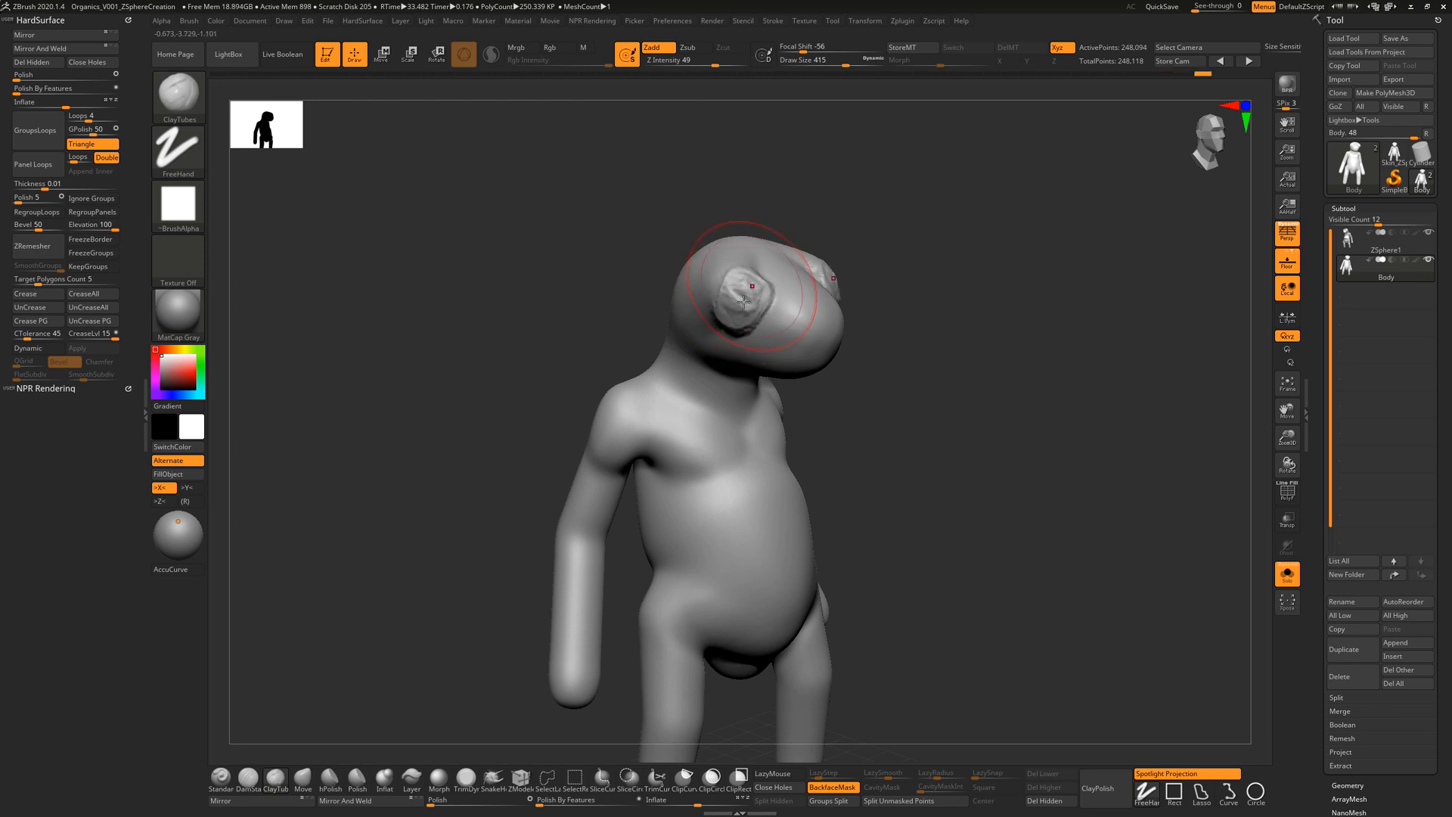
{"action": "left_click_drag", "start_coordinate": [756, 280], "coordinate": [736, 308], "text": "shift"}
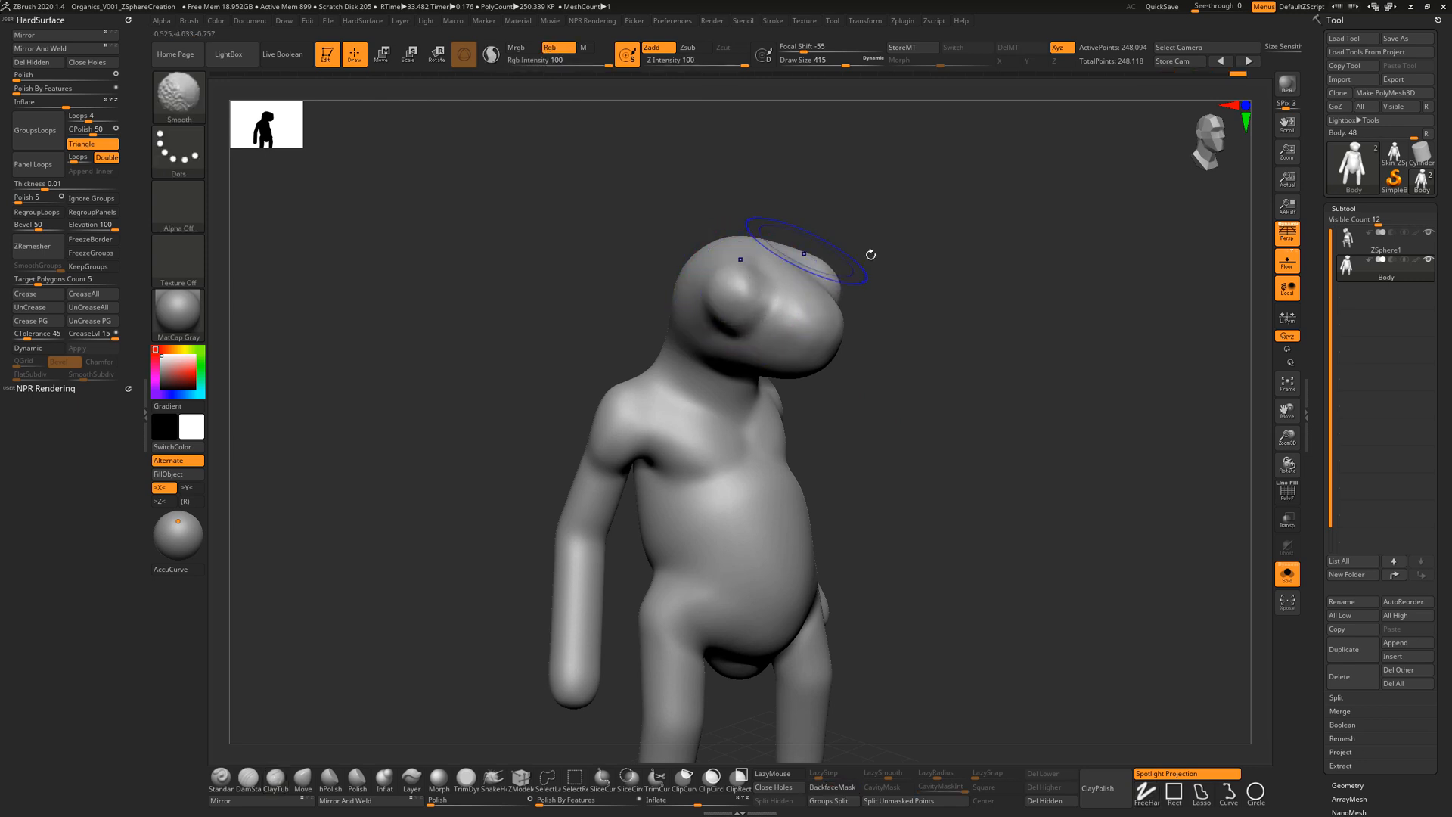
{"action": "mouse_move", "coordinate": [889, 281]}
{"action": "left_mouse_down"}
{"action": "mouse_move", "coordinate": [940, 316]}
{"action": "mouse_move", "coordinate": [888, 300]}
{"action": "mouse_move", "coordinate": [884, 317]}
{"action": "left_mouse_up"}
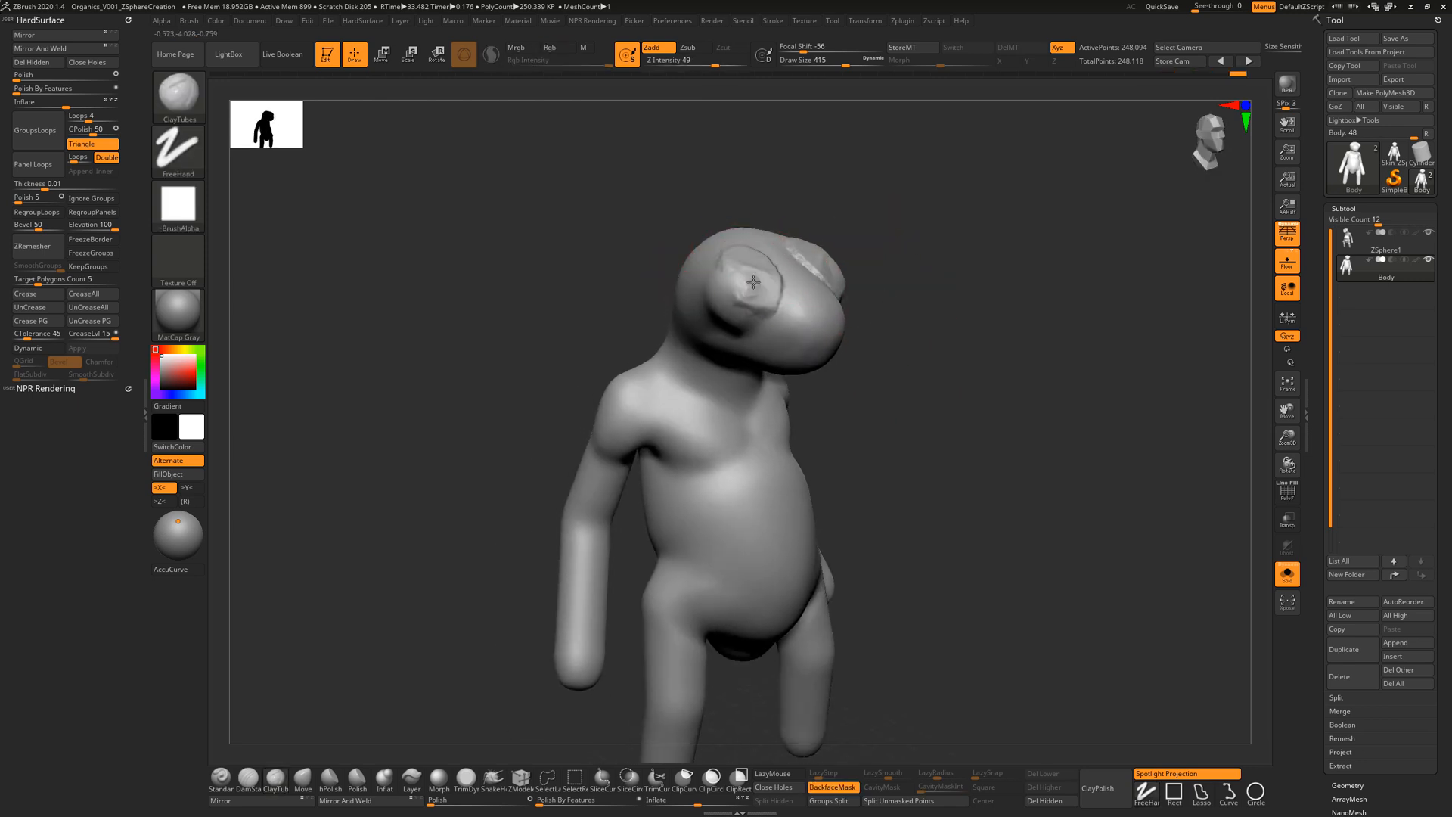
{"action": "left_click_drag", "start_coordinate": [761, 270], "coordinate": [748, 300], "text": "shift"}
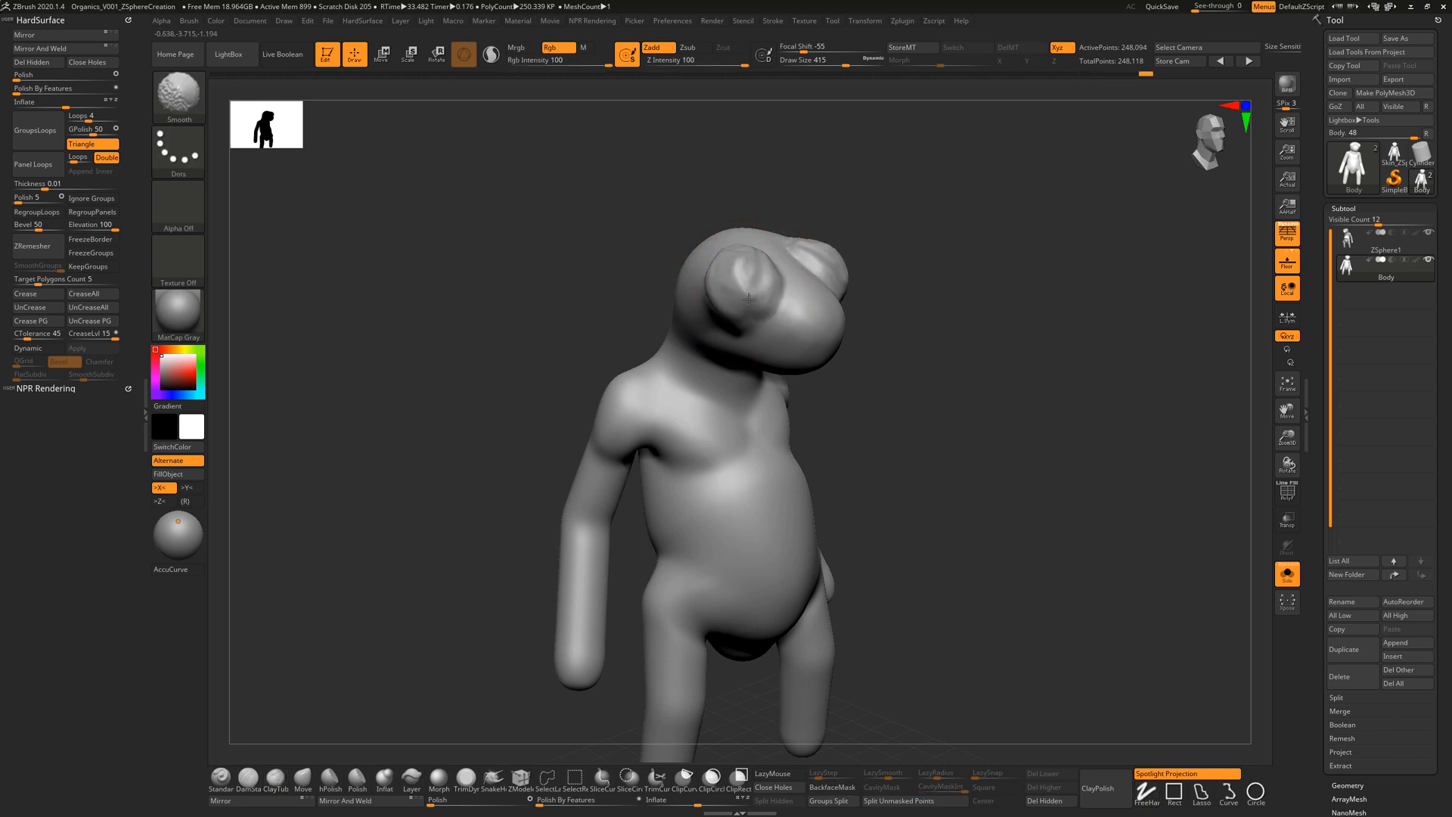
{"action": "mouse_move", "coordinate": [881, 312]}
{"action": "left_mouse_down"}
{"action": "mouse_move", "coordinate": [909, 325]}
{"action": "mouse_move", "coordinate": [893, 316]}
{"action": "left_mouse_up"}
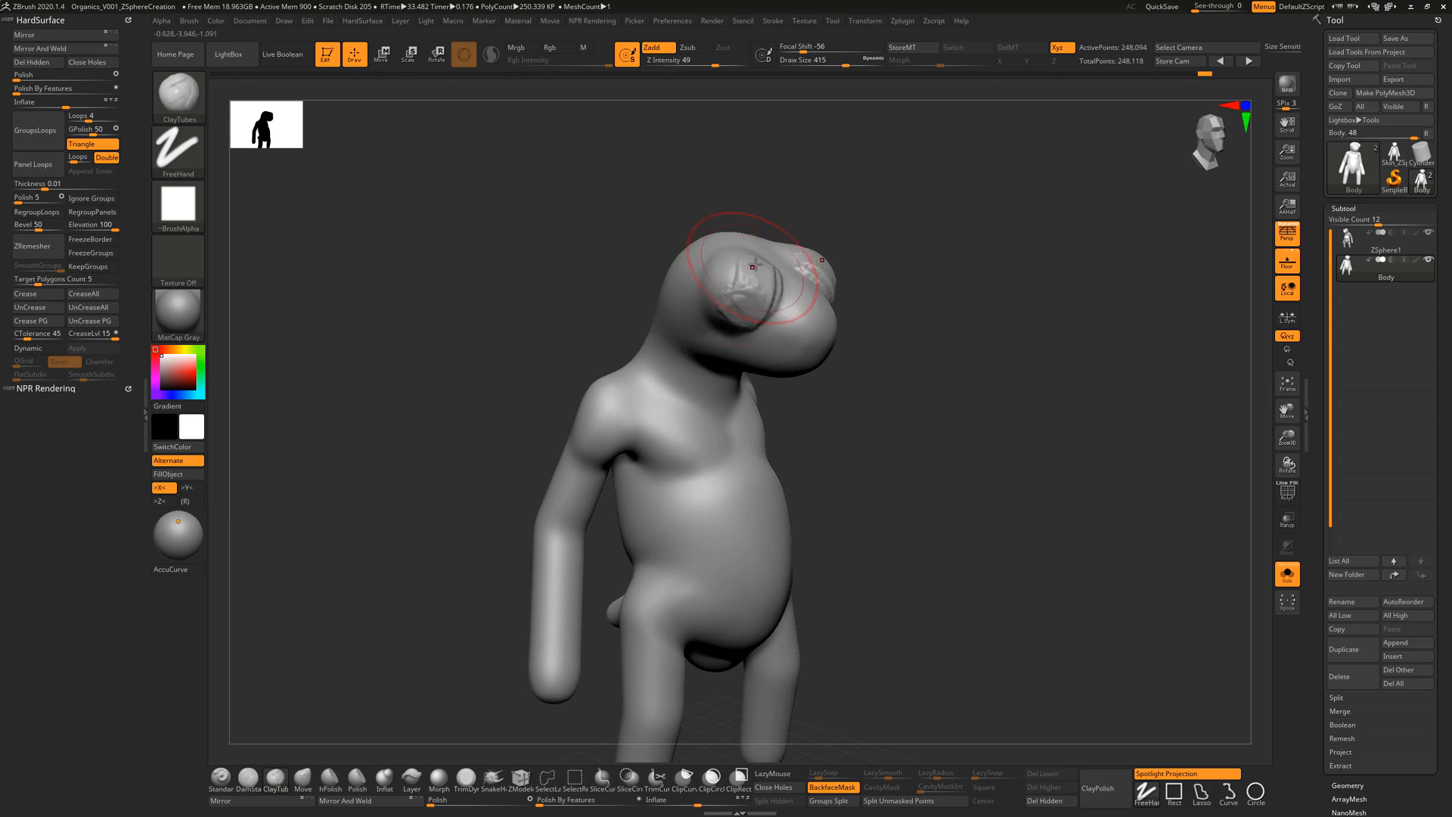
{"action": "left_click_drag", "start_coordinate": [766, 284], "coordinate": [749, 290], "text": "shift"}
{"action": "mouse_move", "coordinate": [924, 312]}
{"action": "left_mouse_down"}
{"action": "mouse_move", "coordinate": [890, 297]}
{"action": "mouse_move", "coordinate": [912, 306]}
{"action": "left_mouse_up"}
{"action": "left_click_drag", "start_coordinate": [760, 282], "coordinate": [754, 267], "text": "shift"}
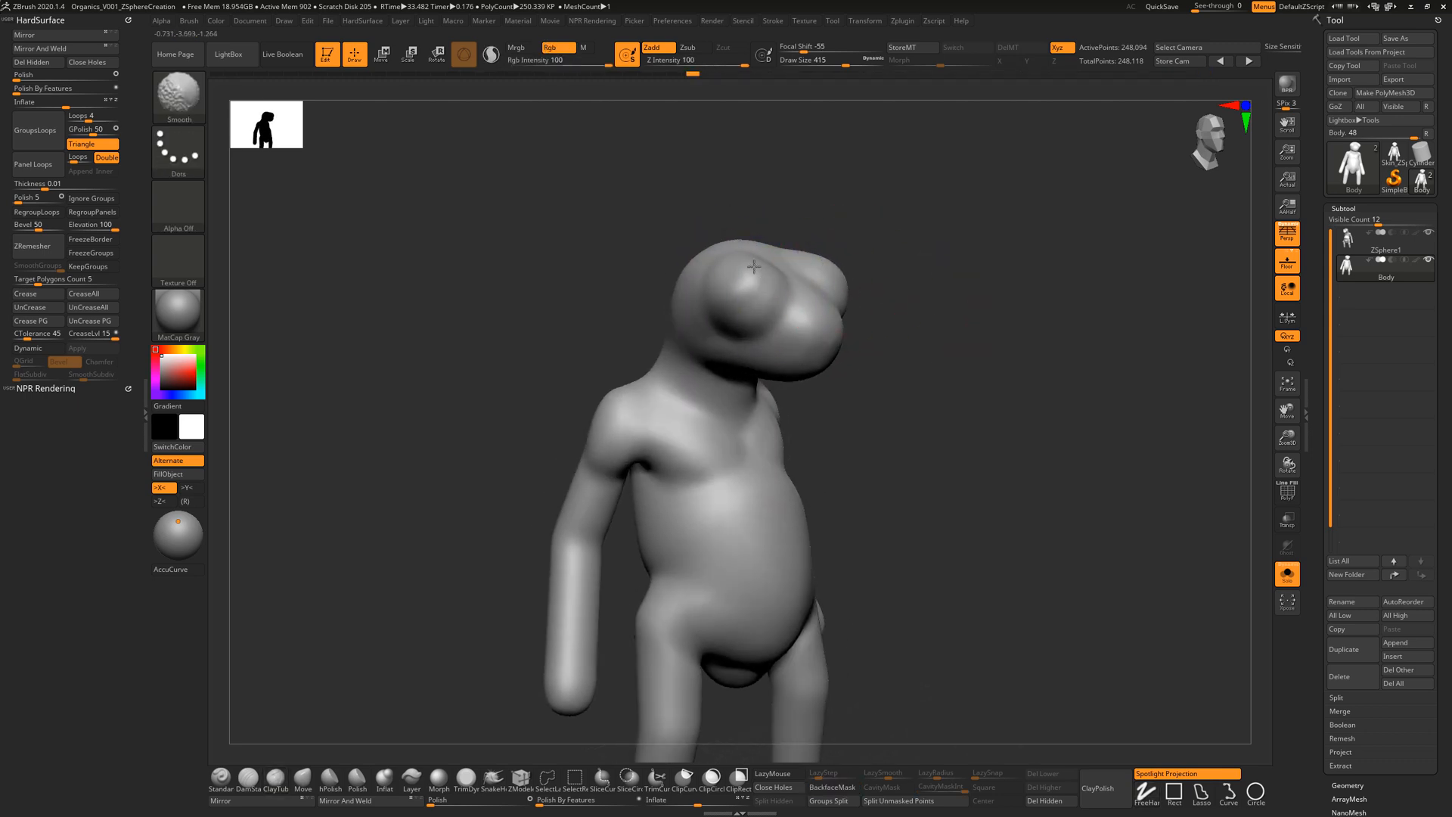
Step: Add cheek and jaw volume on the side of the head behind the eyes, and smooth it
{"action": "mouse_move", "coordinate": [891, 319]}
{"action": "left_mouse_down"}
{"action": "mouse_move", "coordinate": [839, 260]}
{"action": "mouse_move", "coordinate": [876, 322]}
{"action": "left_mouse_up"}
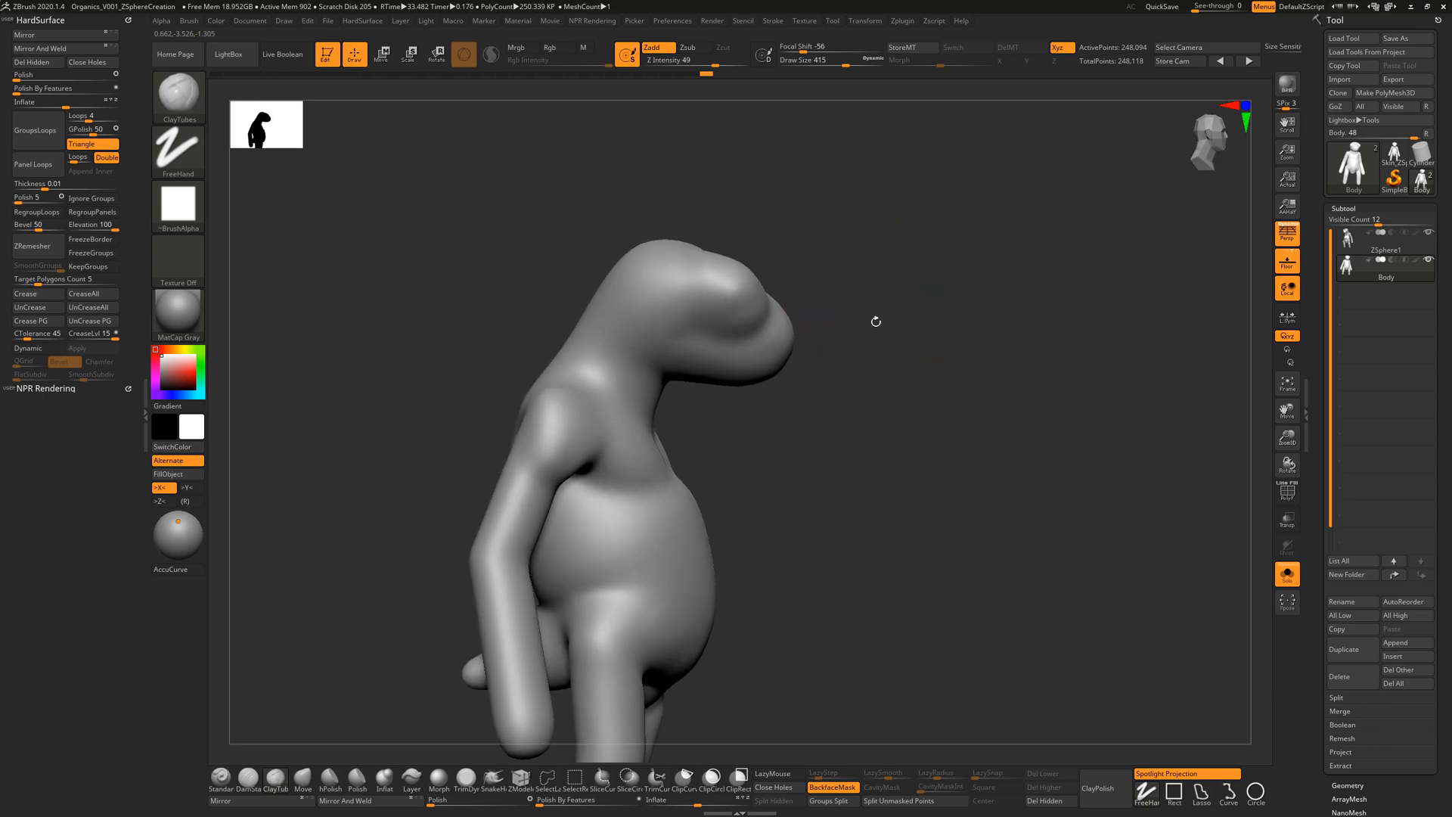
{"action": "left_click_drag", "start_coordinate": [863, 383], "coordinate": [840, 376]}
{"action": "mouse_move", "coordinate": [659, 344]}
{"action": "left_mouse_down"}
{"action": "mouse_move", "coordinate": [675, 358]}
{"action": "mouse_move", "coordinate": [686, 347]}
{"action": "left_mouse_up"}
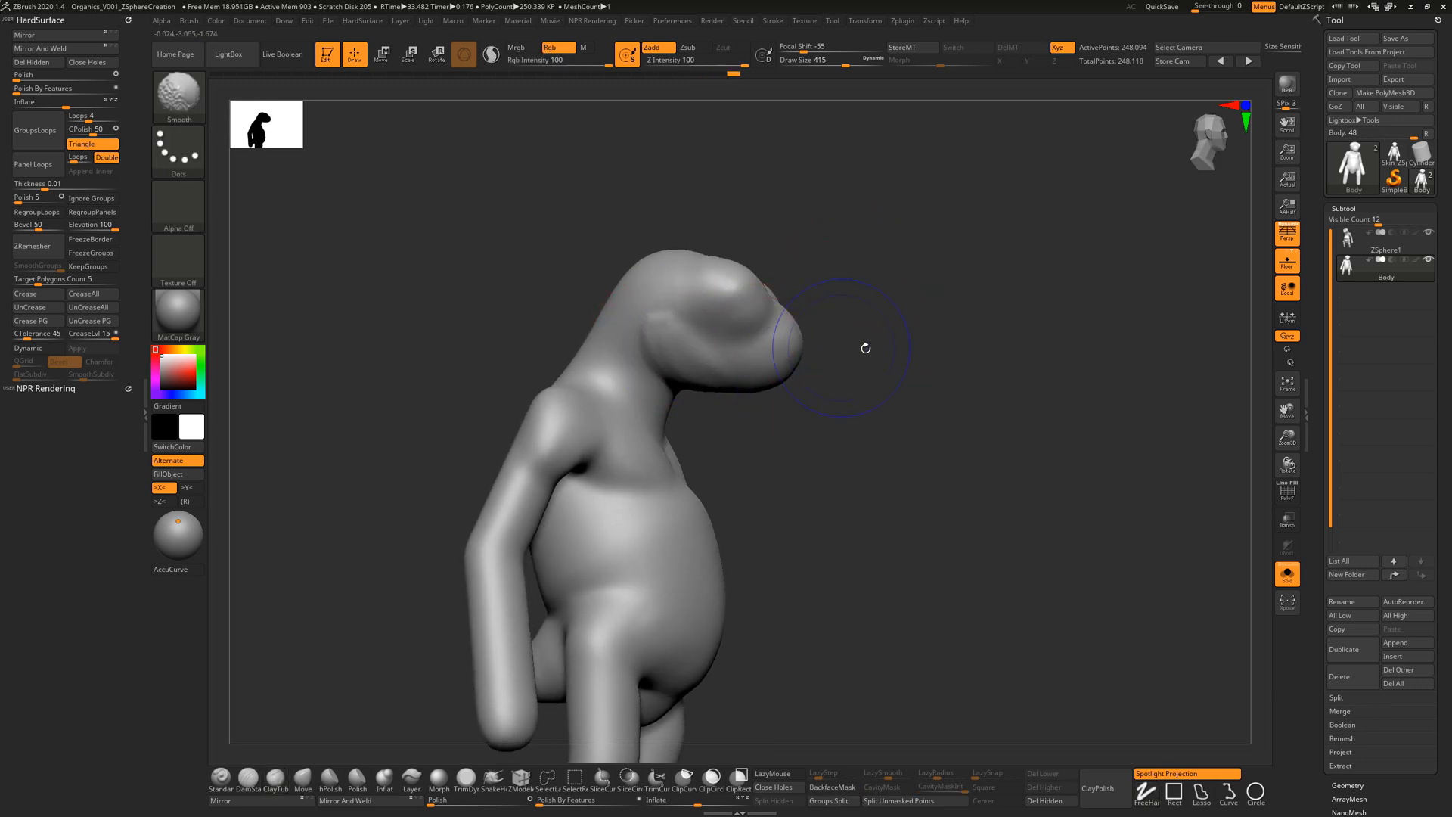
{"action": "left_click_drag", "start_coordinate": [866, 348], "coordinate": [779, 330], "text": "shift"}
Step: Build up the muscles from the neck to the backs of the shoulders and smooth them
{"action": "mouse_move", "coordinate": [789, 402]}
{"action": "left_mouse_down"}
{"action": "mouse_move", "coordinate": [855, 462]}
{"action": "mouse_move", "coordinate": [860, 493]}
{"action": "left_mouse_up"}
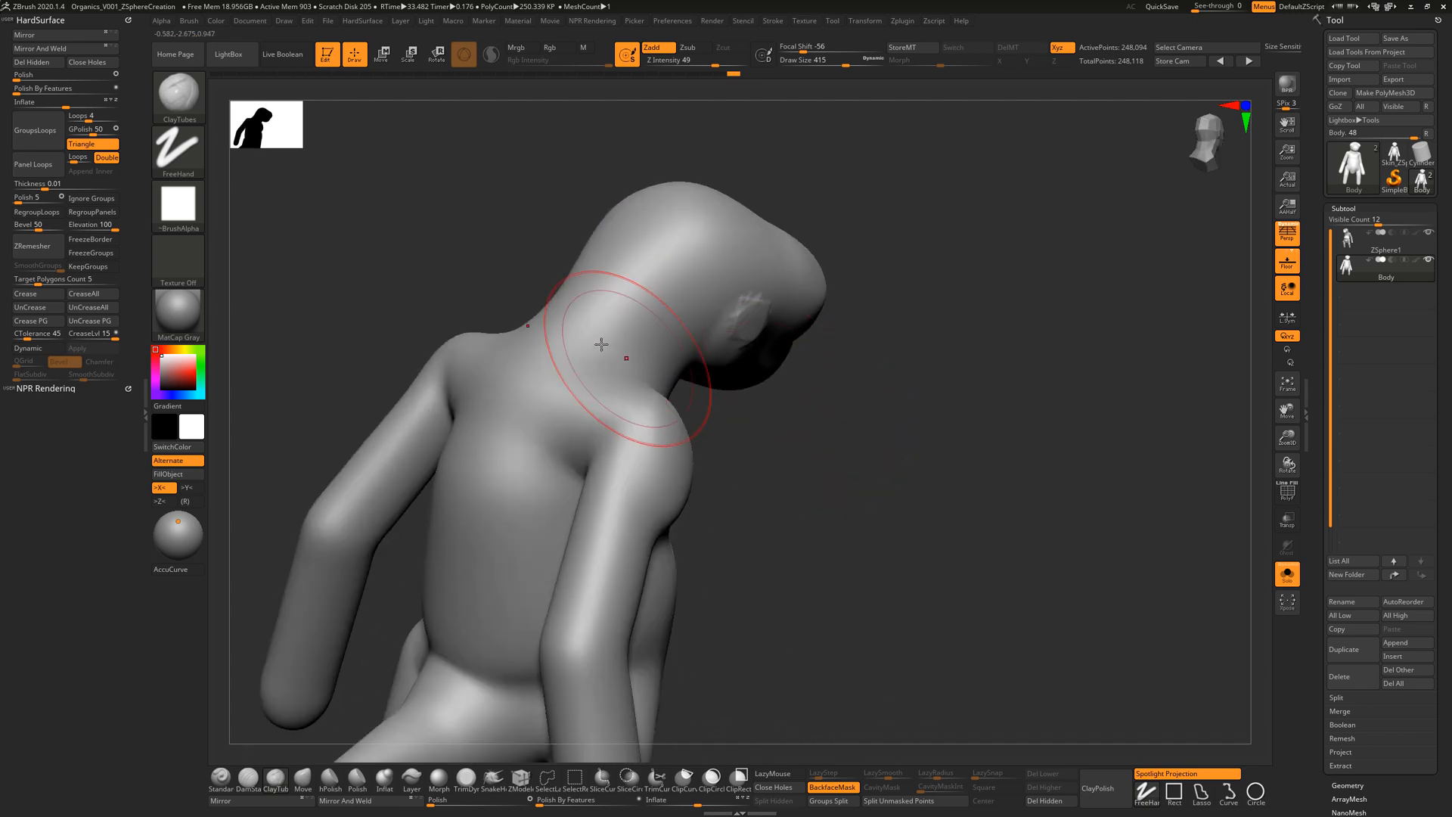
{"action": "mouse_move", "coordinate": [616, 347]}
{"action": "left_mouse_down"}
{"action": "mouse_move", "coordinate": [629, 385]}
{"action": "mouse_move", "coordinate": [612, 391]}
{"action": "mouse_move", "coordinate": [608, 353]}
{"action": "mouse_move", "coordinate": [624, 357]}
{"action": "left_mouse_up"}
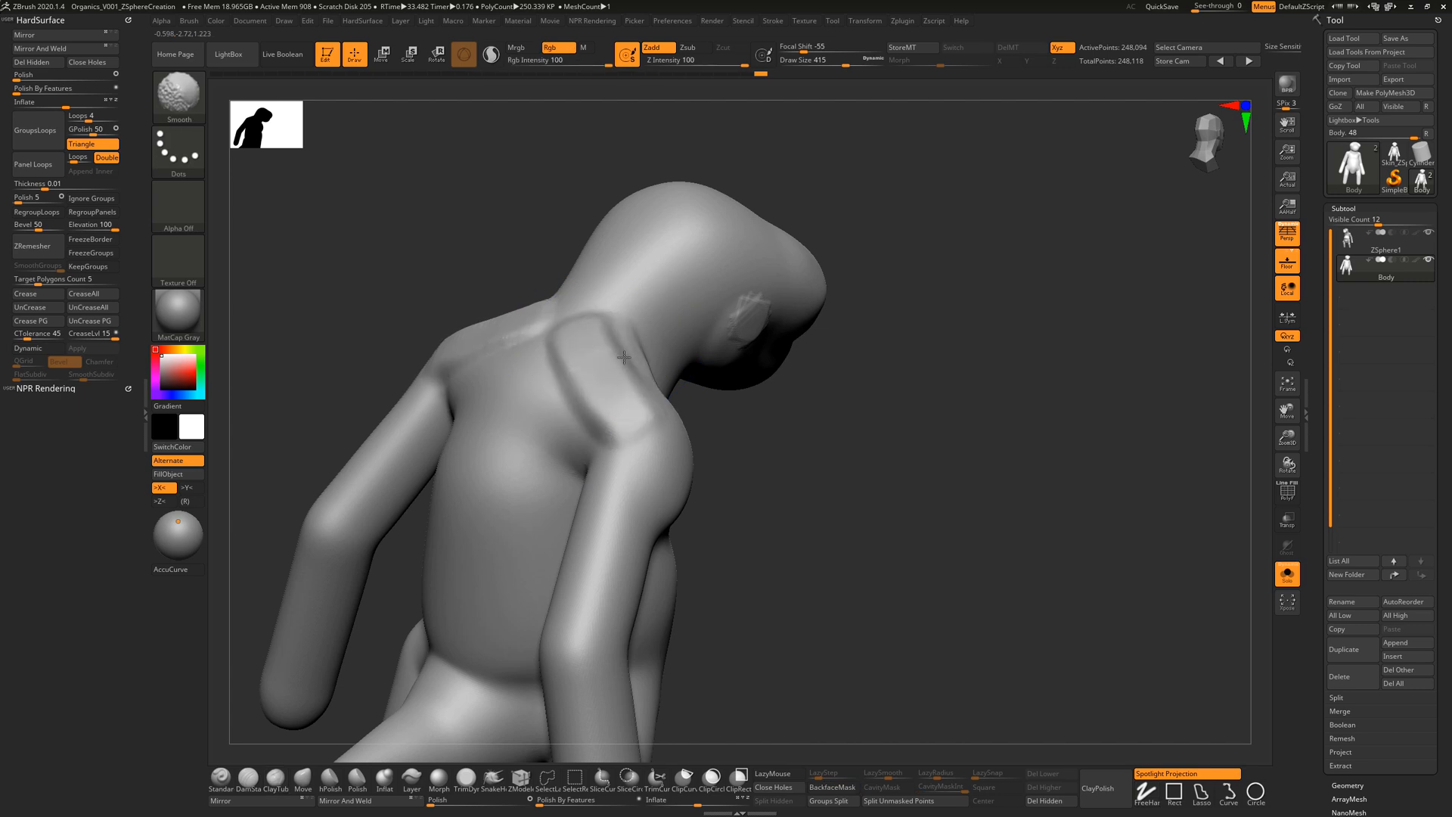
{"action": "mouse_move", "coordinate": [830, 500]}
{"action": "left_mouse_down", "text": "alt"}
{"action": "mouse_move", "coordinate": [837, 473]}
{"action": "mouse_move", "coordinate": [862, 460]}
{"action": "mouse_move", "coordinate": [770, 398]}
{"action": "mouse_move", "coordinate": [881, 438]}
{"action": "mouse_move", "coordinate": [801, 438]}
{"action": "mouse_move", "coordinate": [692, 385]}
{"action": "left_mouse_up", "text": "alt"}
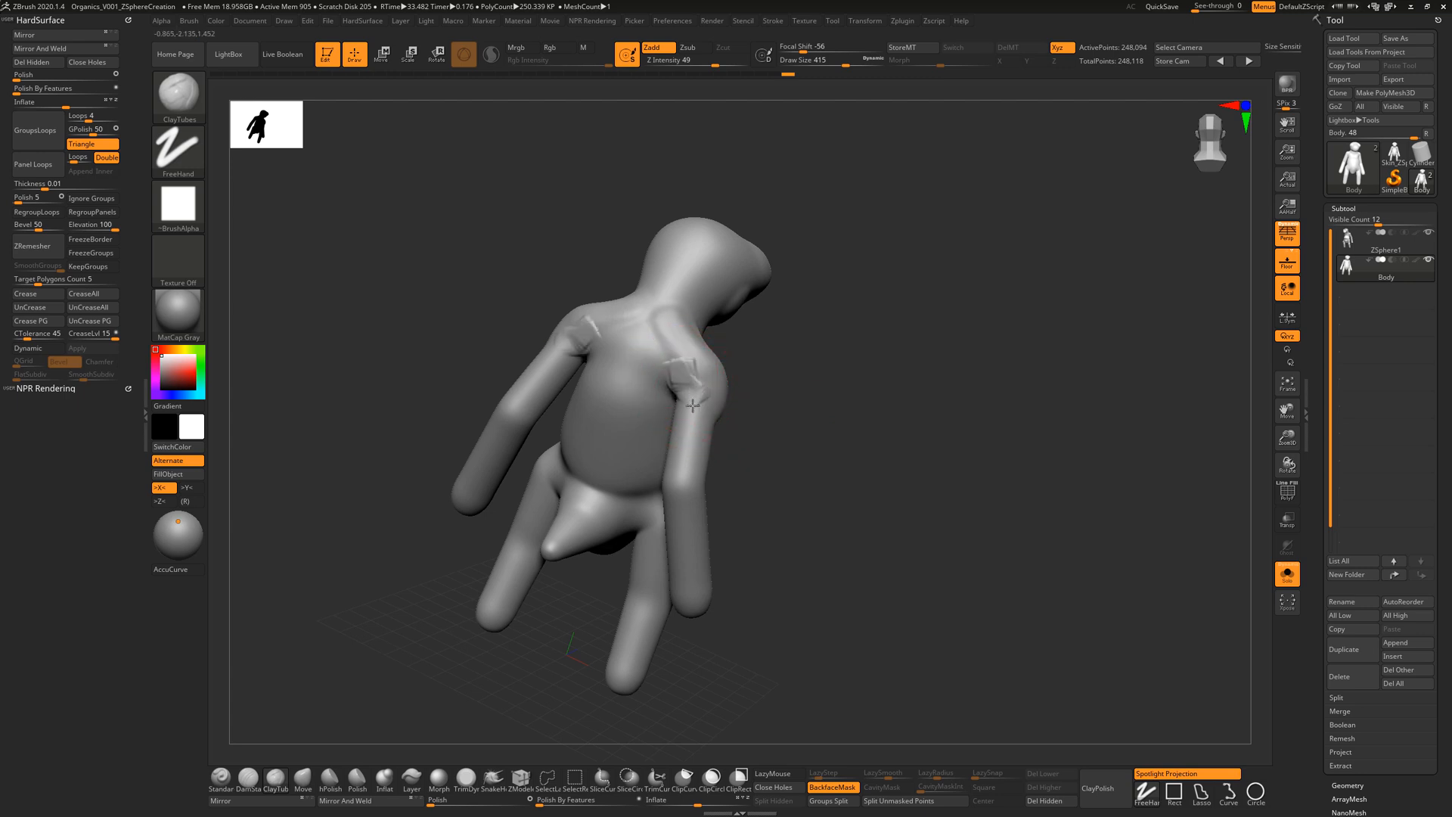
{"action": "key", "text": "shift"}
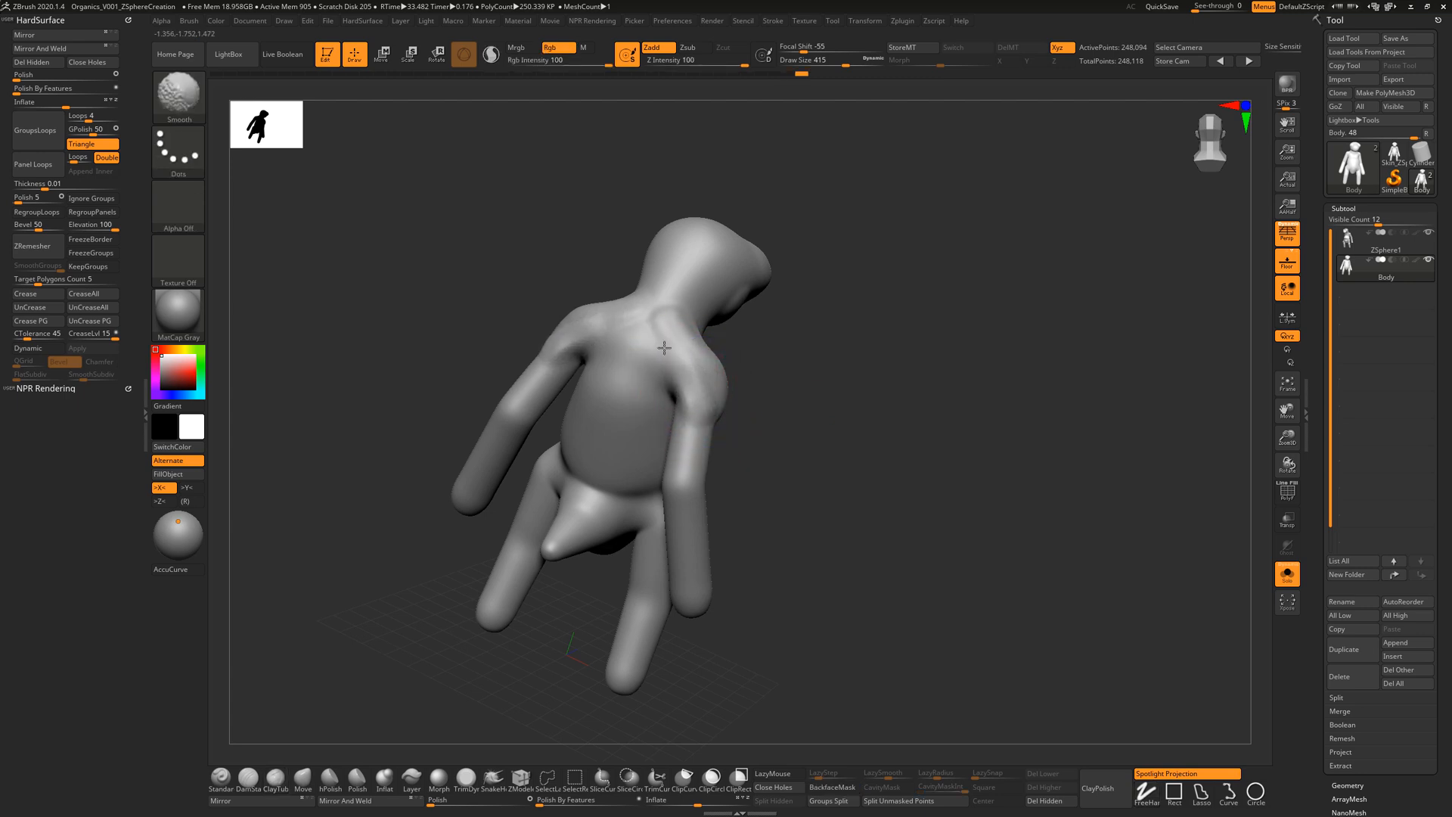
Step: Add clay strokes across the upper back and down its middle, and smooth them into the torso
{"action": "left_click_drag", "start_coordinate": [628, 321], "coordinate": [655, 342]}
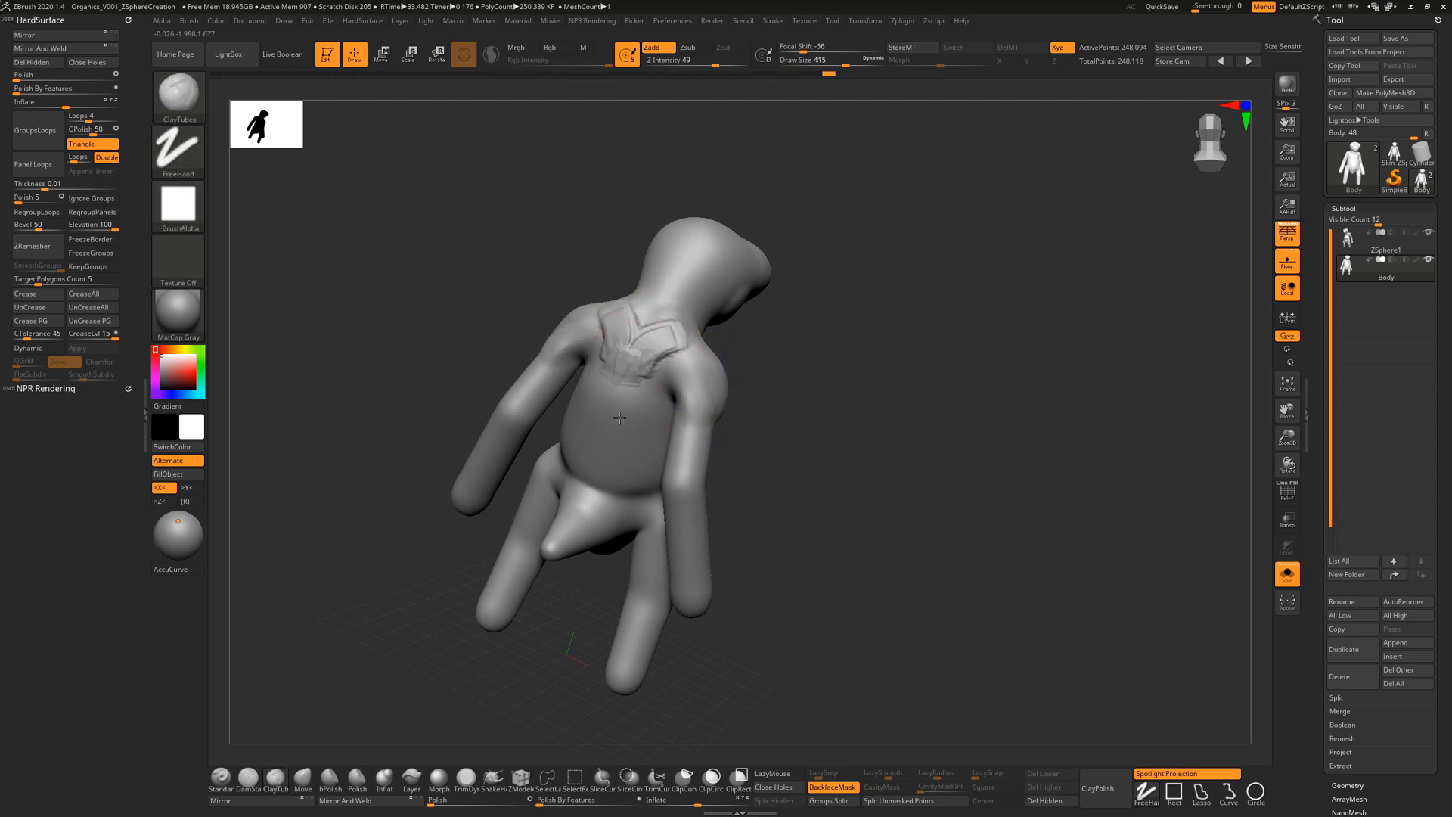
{"action": "mouse_move", "coordinate": [619, 418]}
{"action": "left_mouse_down"}
{"action": "mouse_move", "coordinate": [598, 438]}
{"action": "mouse_move", "coordinate": [630, 394]}
{"action": "left_mouse_up"}
{"action": "key", "text": "shift"}
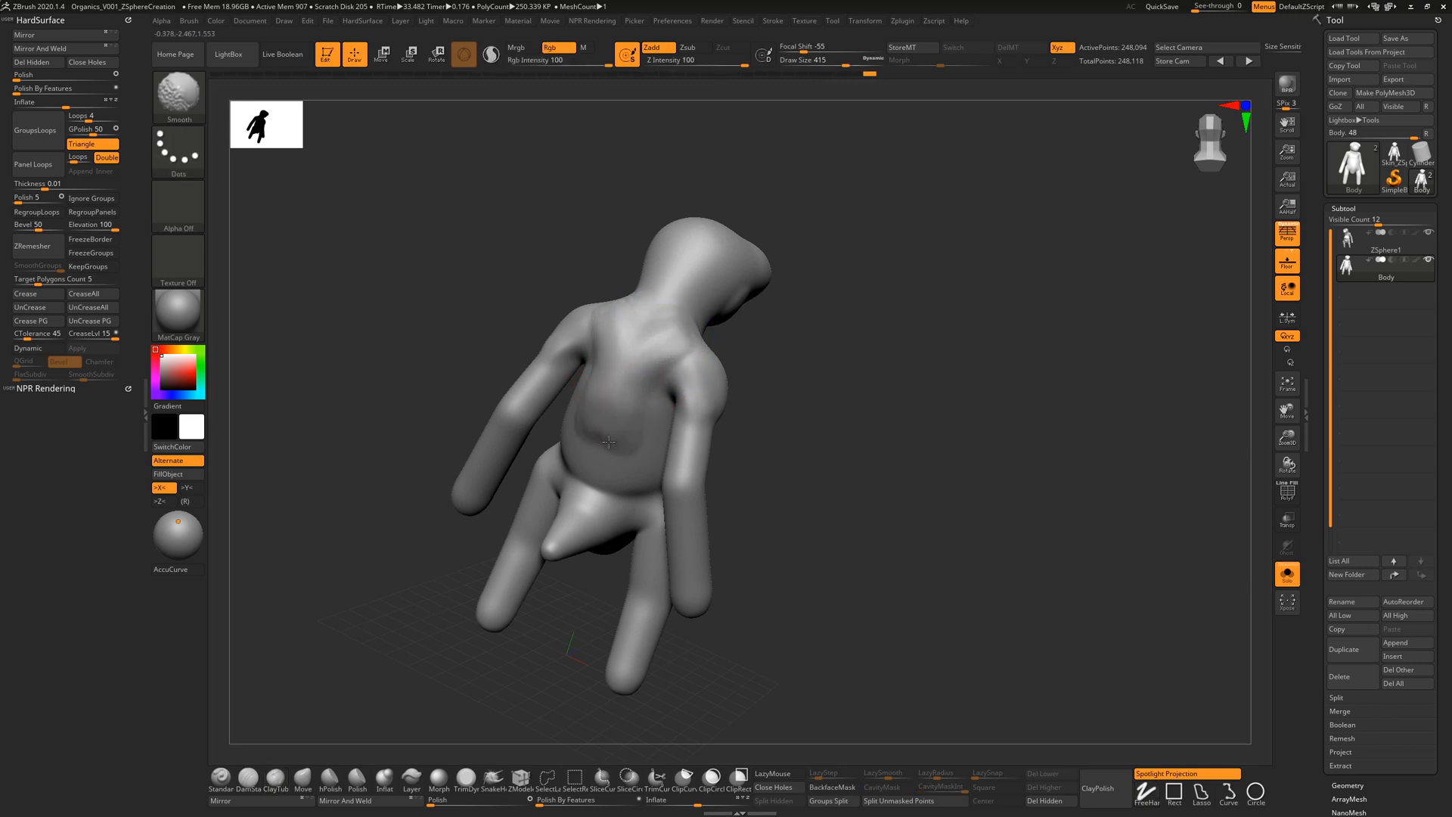
{"action": "left_click_drag", "start_coordinate": [609, 441], "coordinate": [643, 385], "text": "shift"}
Step: Build up the lower back above the tail with ClayTubes strokes and smooth the transition
{"action": "mouse_move", "coordinate": [779, 471]}
{"action": "left_mouse_down"}
{"action": "mouse_move", "coordinate": [734, 452]}
{"action": "mouse_move", "coordinate": [687, 493]}
{"action": "mouse_move", "coordinate": [845, 486]}
{"action": "left_mouse_up"}
{"action": "mouse_move", "coordinate": [554, 505]}
{"action": "left_mouse_down"}
{"action": "mouse_move", "coordinate": [519, 484]}
{"action": "mouse_move", "coordinate": [528, 470]}
{"action": "mouse_move", "coordinate": [561, 484]}
{"action": "mouse_move", "coordinate": [541, 508]}
{"action": "left_mouse_up"}
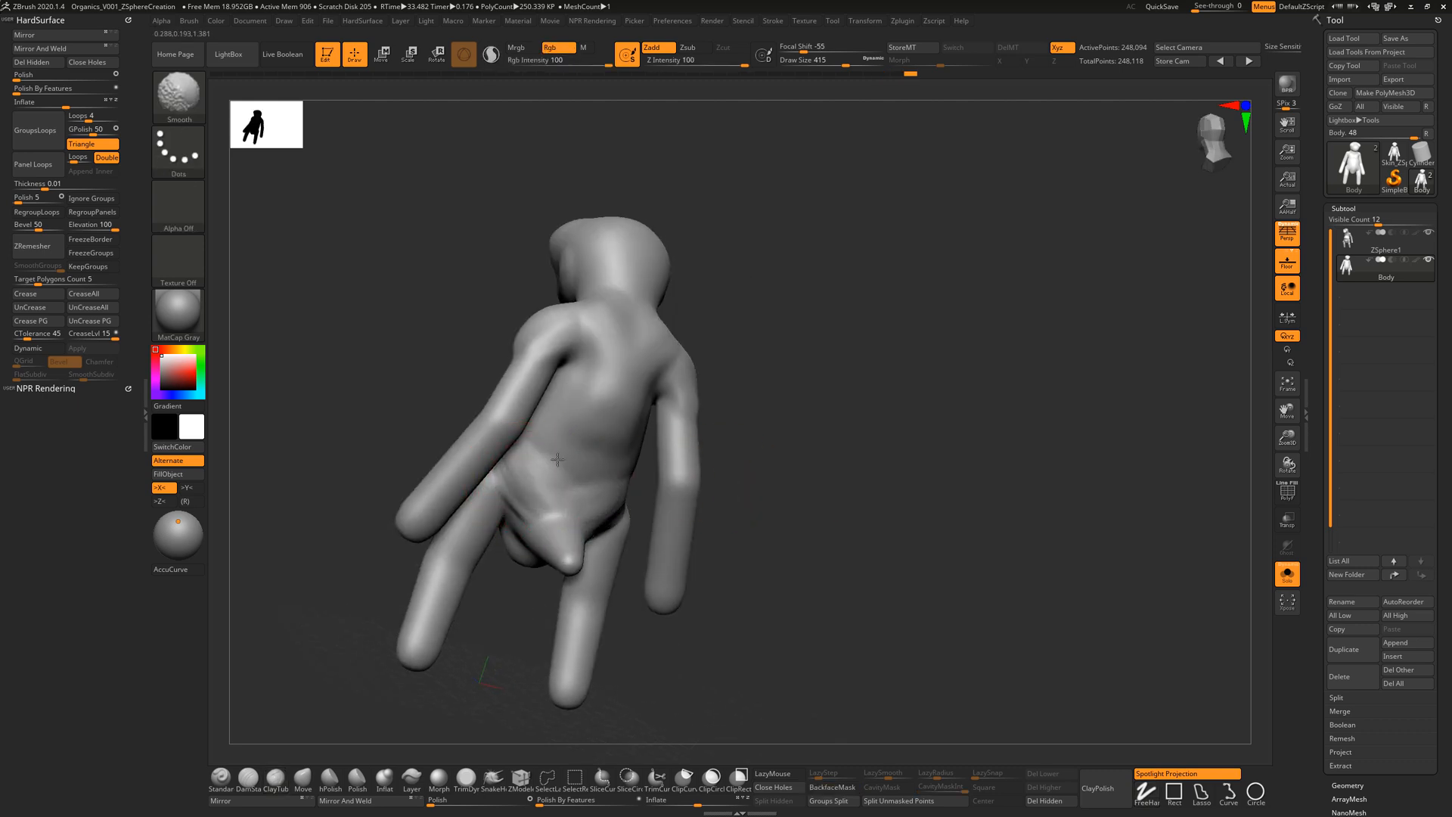
{"action": "left_click_drag", "start_coordinate": [557, 459], "coordinate": [566, 454], "text": "shift"}
{"action": "left_click_drag", "start_coordinate": [798, 443], "coordinate": [729, 462]}
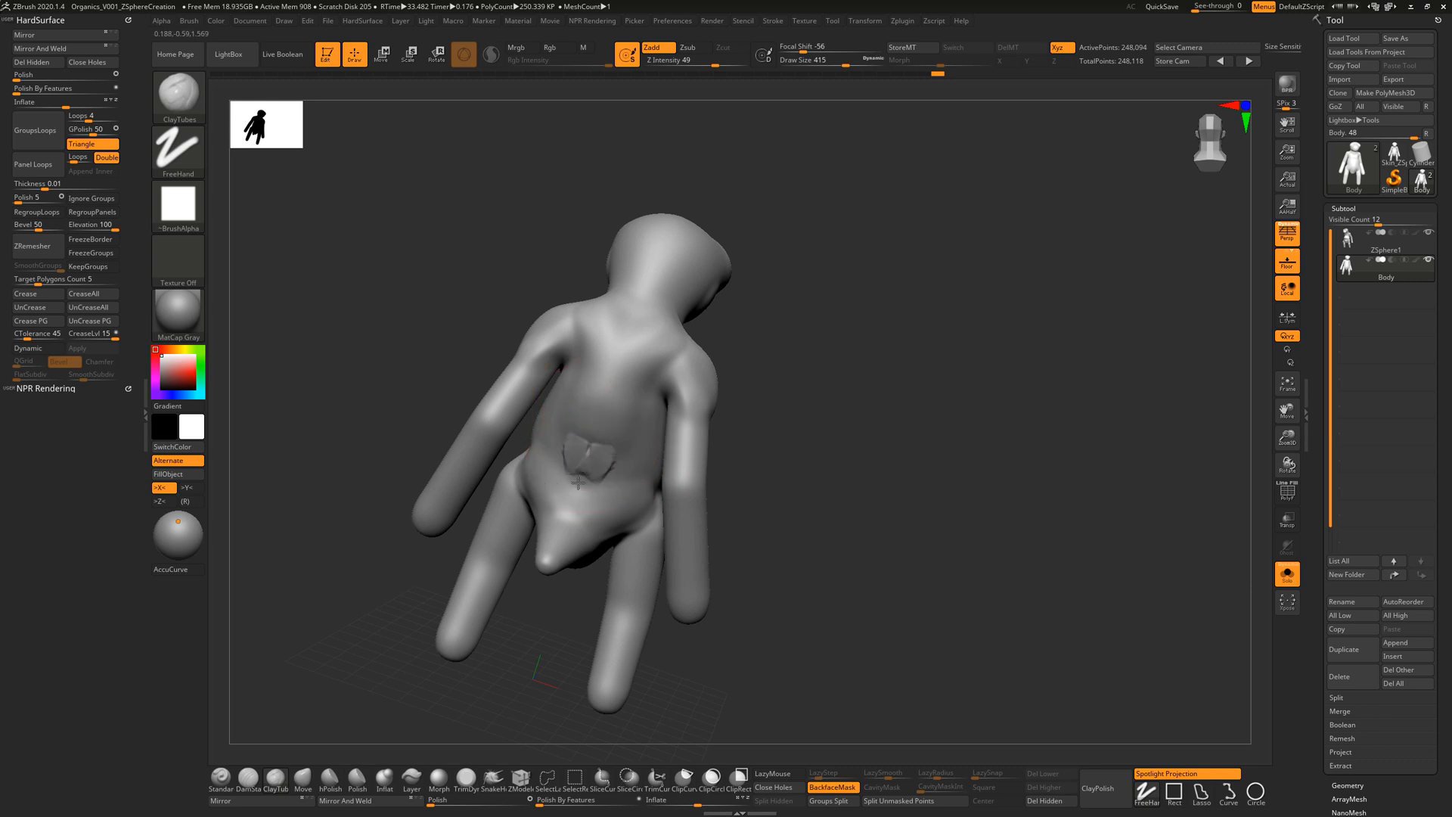
{"action": "mouse_move", "coordinate": [578, 482]}
{"action": "left_mouse_down", "text": "shift"}
{"action": "mouse_move", "coordinate": [582, 439]}
{"action": "mouse_move", "coordinate": [584, 474]}
{"action": "left_mouse_up", "text": "shift"}
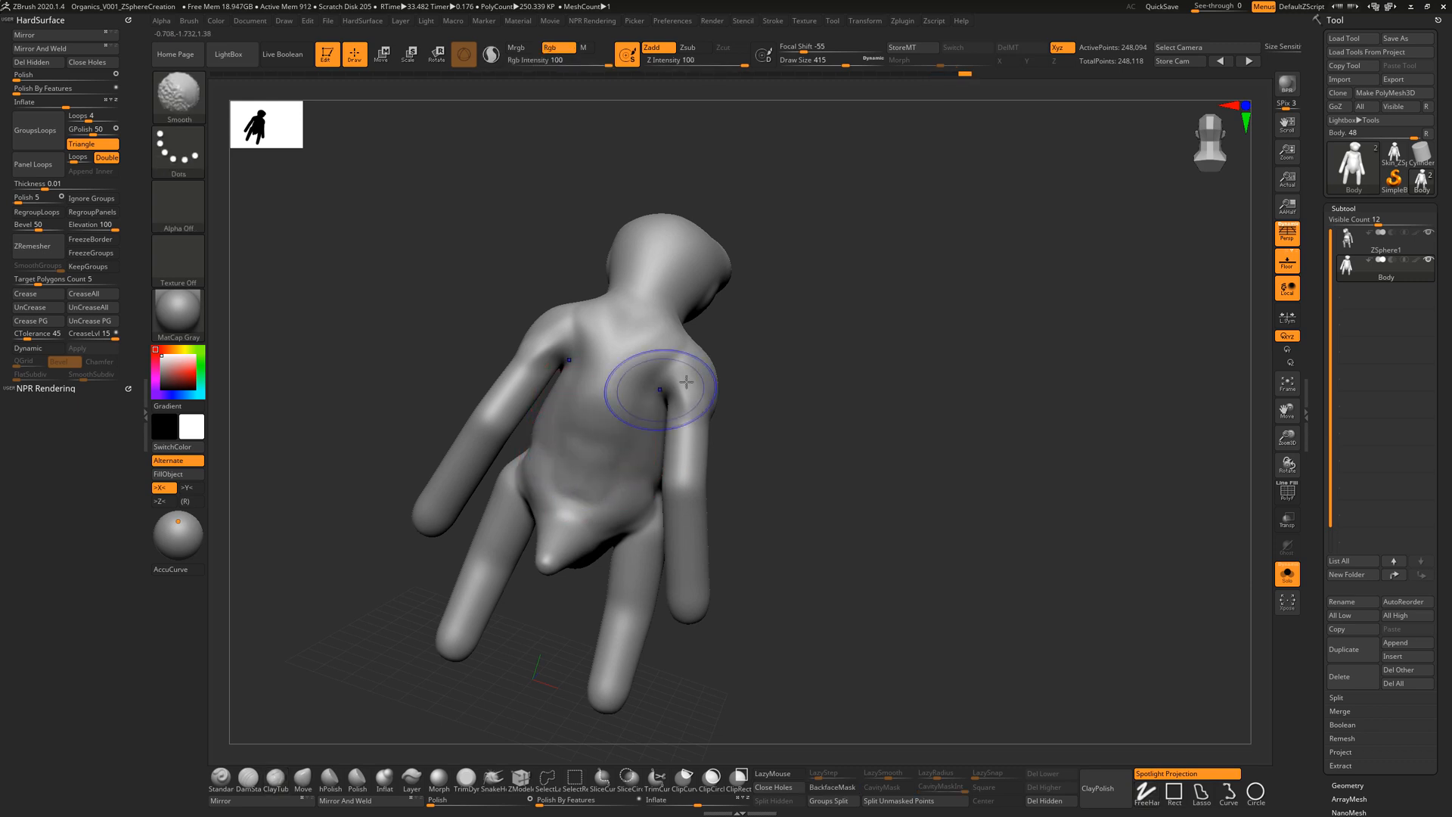
Step: Shape the shoulder blade muscles beside the armpits on the back and smooth them into the shoulders
{"action": "left_click_drag", "start_coordinate": [752, 366], "coordinate": [737, 365]}
{"action": "left_click_drag", "start_coordinate": [652, 405], "coordinate": [660, 402]}
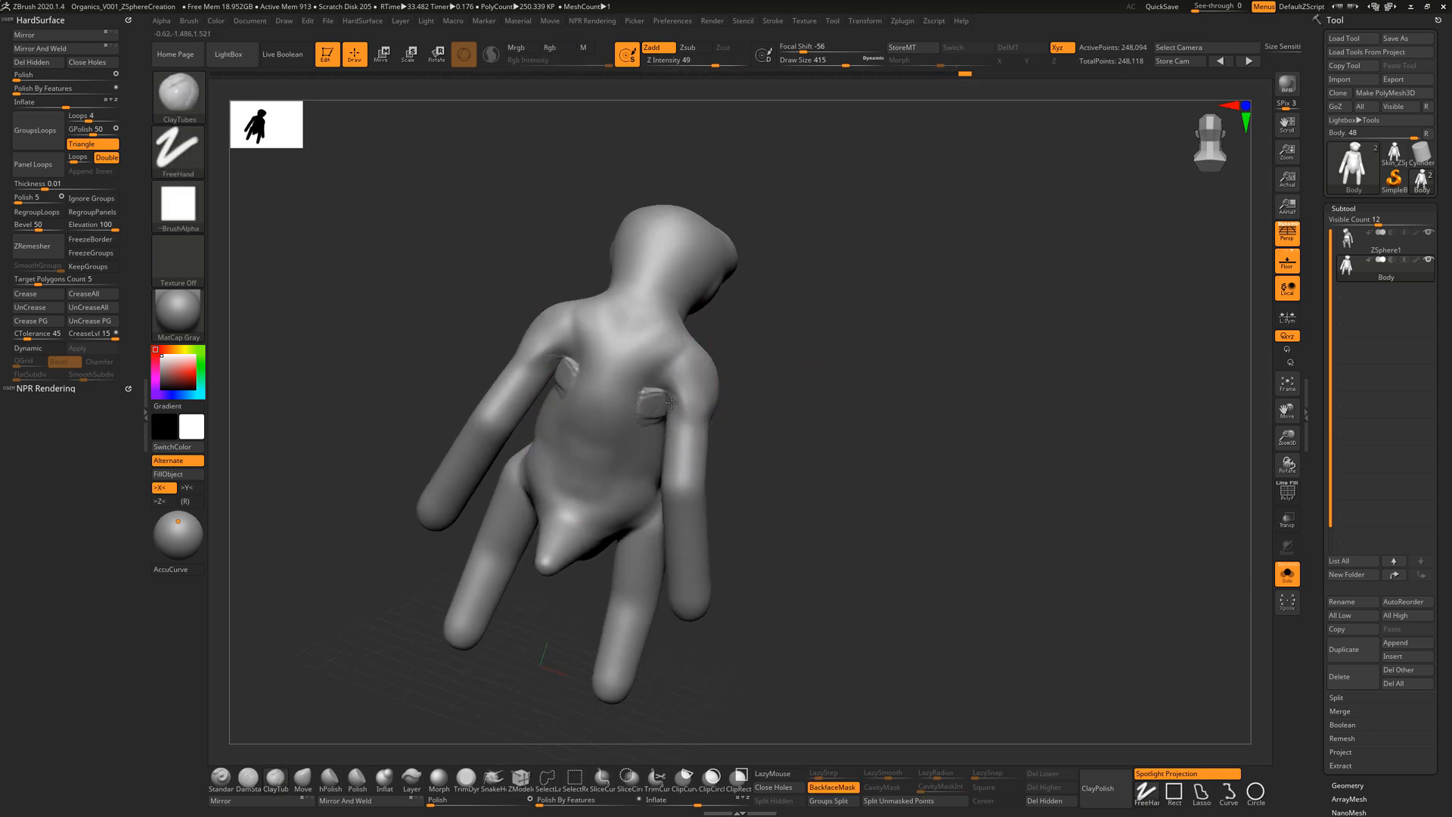
{"action": "left_click_drag", "start_coordinate": [567, 341], "coordinate": [576, 349], "text": "shift"}
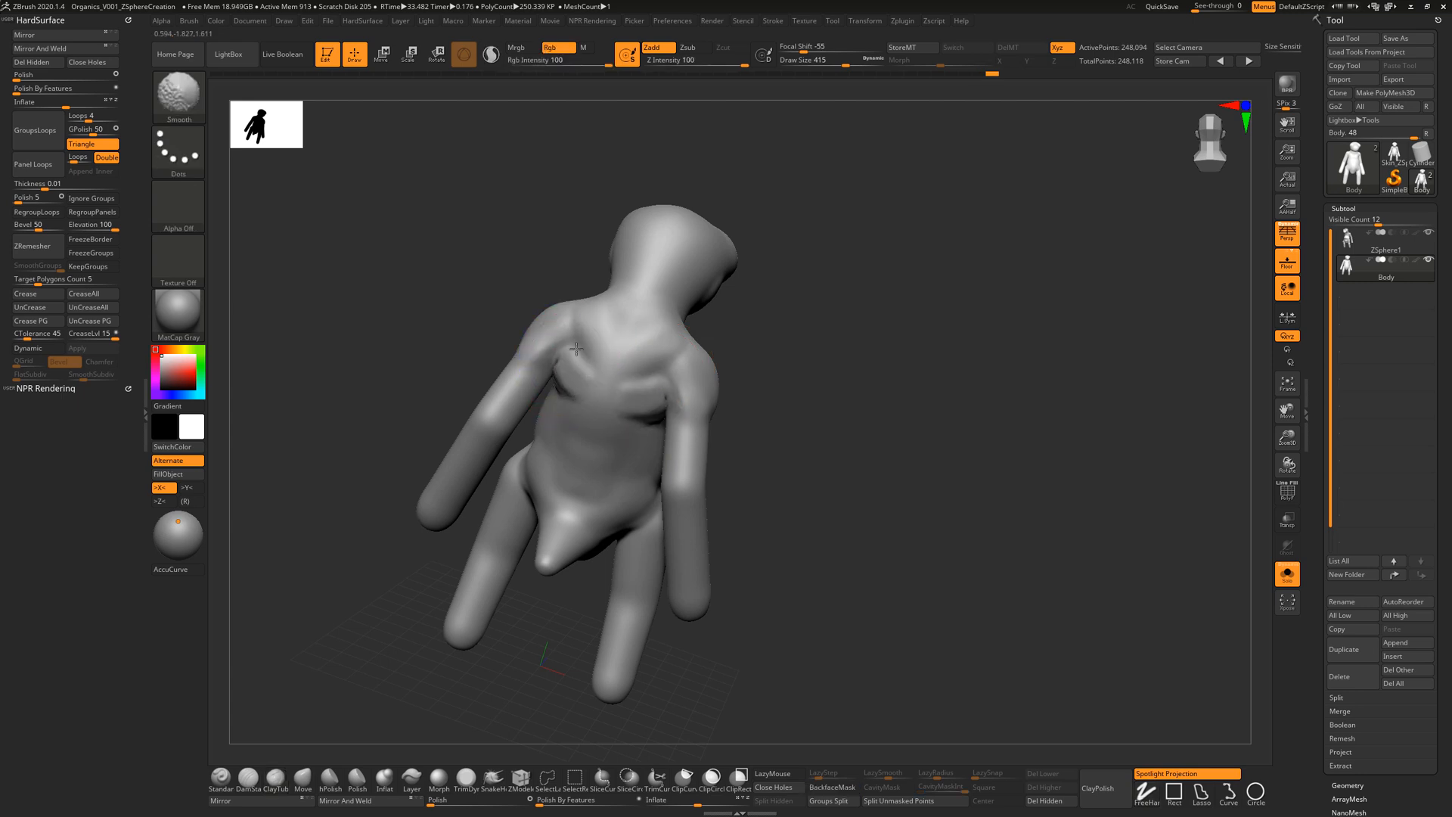
{"action": "left_click_drag", "start_coordinate": [744, 402], "coordinate": [717, 384]}
{"action": "left_click_drag", "start_coordinate": [662, 392], "coordinate": [659, 340]}
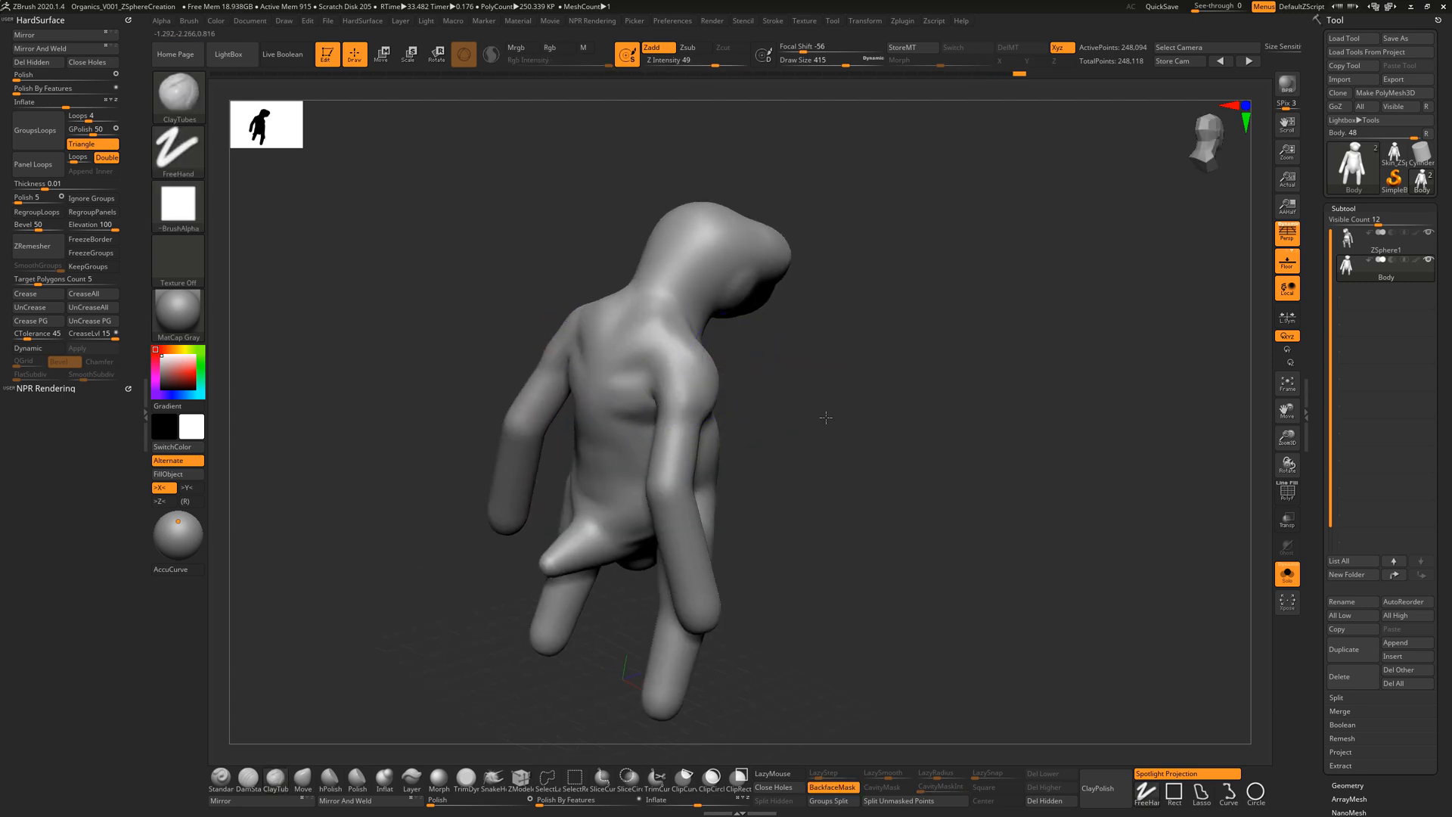
Step: Build up the outer shoulders with ClayTubes strokes and smooth them into the upper arms
{"action": "mouse_move", "coordinate": [779, 373]}
{"action": "left_mouse_down"}
{"action": "mouse_move", "coordinate": [809, 406]}
{"action": "mouse_move", "coordinate": [713, 418]}
{"action": "mouse_move", "coordinate": [507, 379]}
{"action": "mouse_move", "coordinate": [499, 408]}
{"action": "mouse_move", "coordinate": [501, 394]}
{"action": "left_mouse_up"}
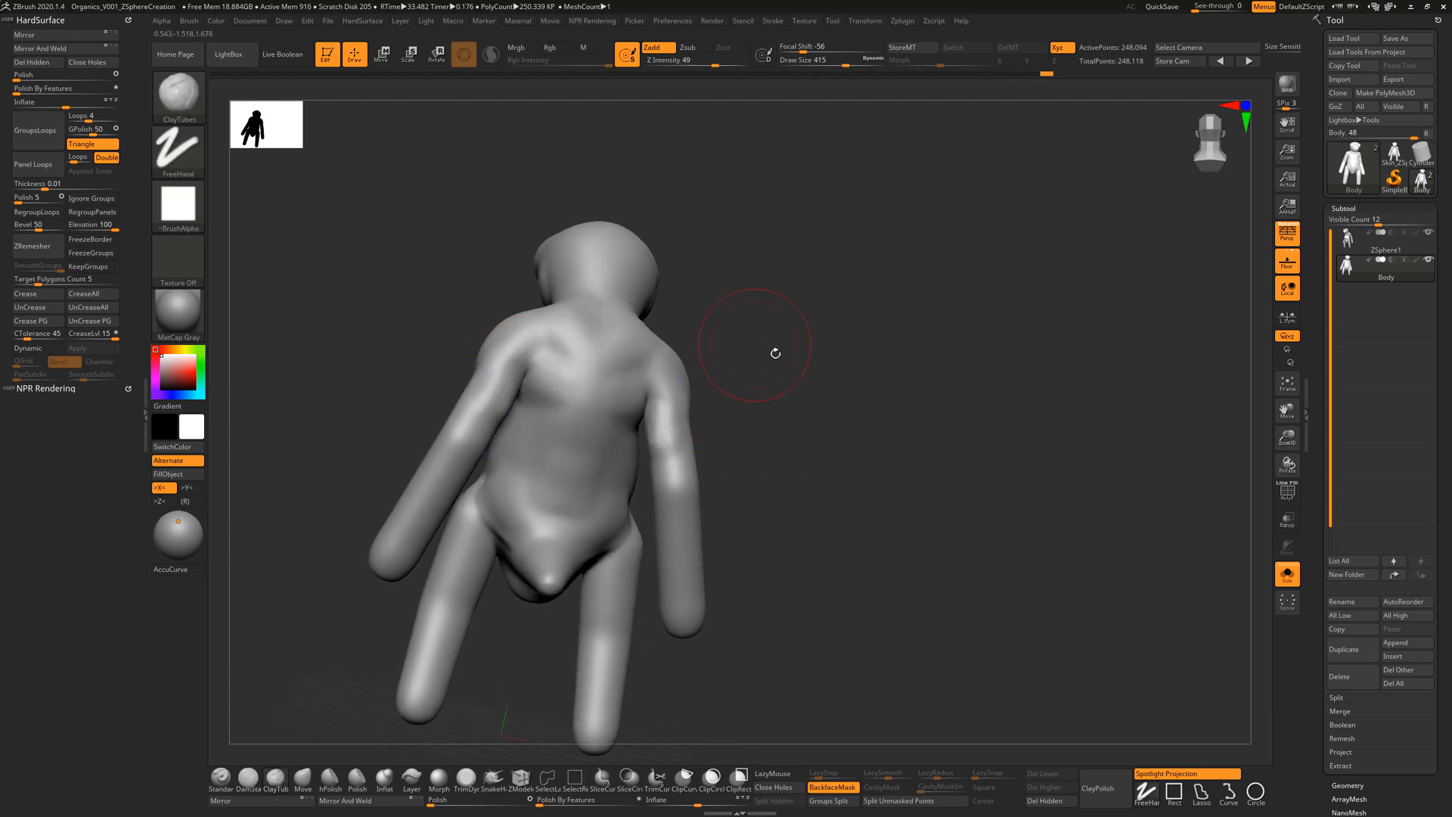
{"action": "mouse_move", "coordinate": [774, 352]}
{"action": "left_mouse_down"}
{"action": "mouse_move", "coordinate": [762, 421]}
{"action": "mouse_move", "coordinate": [827, 399]}
{"action": "mouse_move", "coordinate": [709, 401]}
{"action": "mouse_move", "coordinate": [661, 356]}
{"action": "mouse_move", "coordinate": [626, 367]}
{"action": "mouse_move", "coordinate": [648, 350]}
{"action": "mouse_move", "coordinate": [619, 399]}
{"action": "left_mouse_up"}
{"action": "mouse_move", "coordinate": [697, 346]}
{"action": "left_mouse_down"}
{"action": "mouse_move", "coordinate": [611, 302]}
{"action": "mouse_move", "coordinate": [605, 332]}
{"action": "left_mouse_up"}
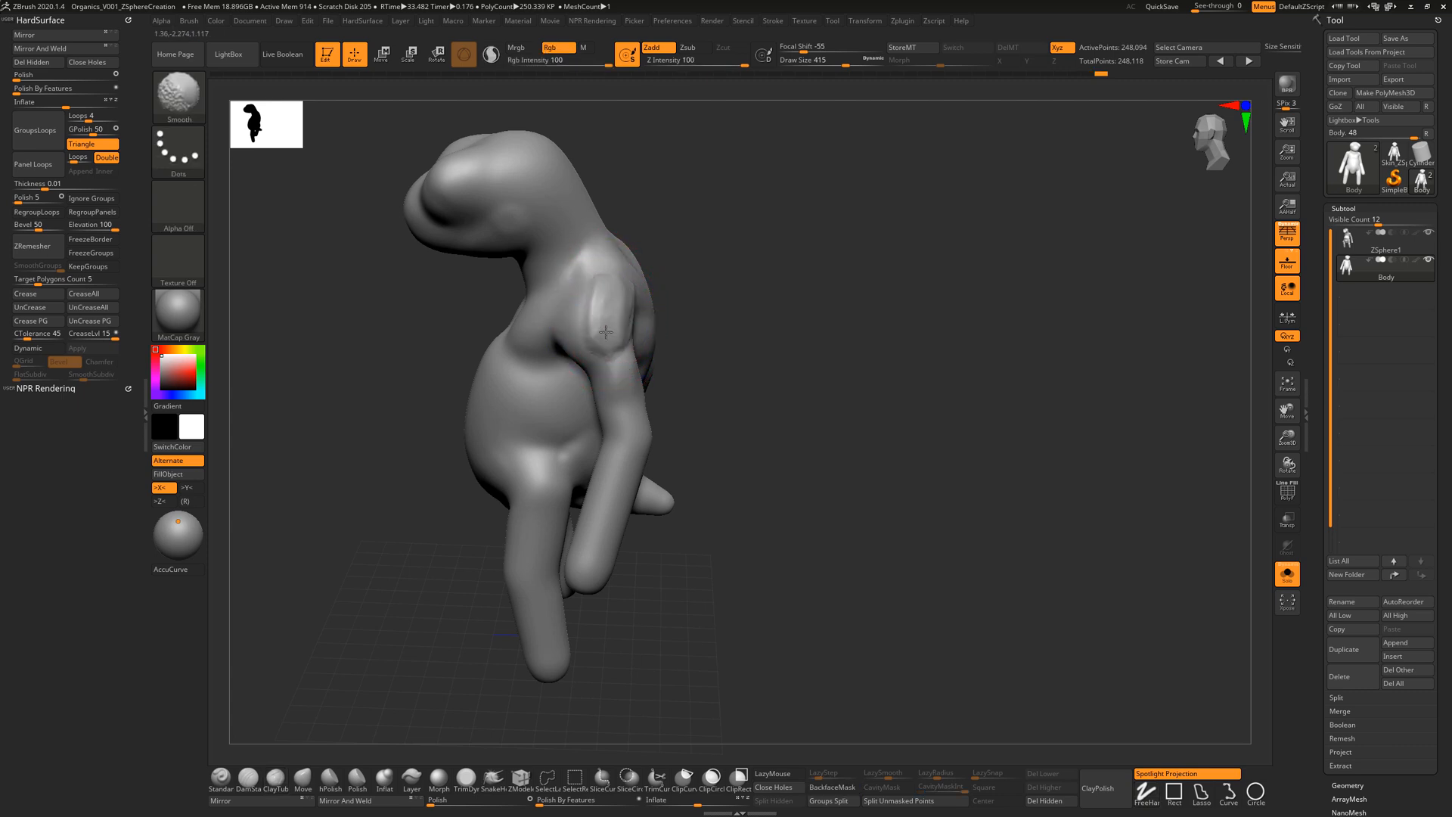
{"action": "mouse_move", "coordinate": [726, 333]}
{"action": "left_mouse_down"}
{"action": "mouse_move", "coordinate": [745, 340]}
{"action": "mouse_move", "coordinate": [718, 337]}
{"action": "mouse_move", "coordinate": [759, 421]}
{"action": "mouse_move", "coordinate": [857, 426]}
{"action": "mouse_move", "coordinate": [827, 439]}
{"action": "mouse_move", "coordinate": [882, 431]}
{"action": "mouse_move", "coordinate": [839, 431]}
{"action": "left_mouse_up"}
{"action": "mouse_move", "coordinate": [556, 494]}
{"action": "left_mouse_down"}
{"action": "mouse_move", "coordinate": [589, 488]}
{"action": "mouse_move", "coordinate": [600, 502]}
{"action": "mouse_move", "coordinate": [561, 452]}
{"action": "left_mouse_up"}
{"action": "key", "text": "ctrl+z"}
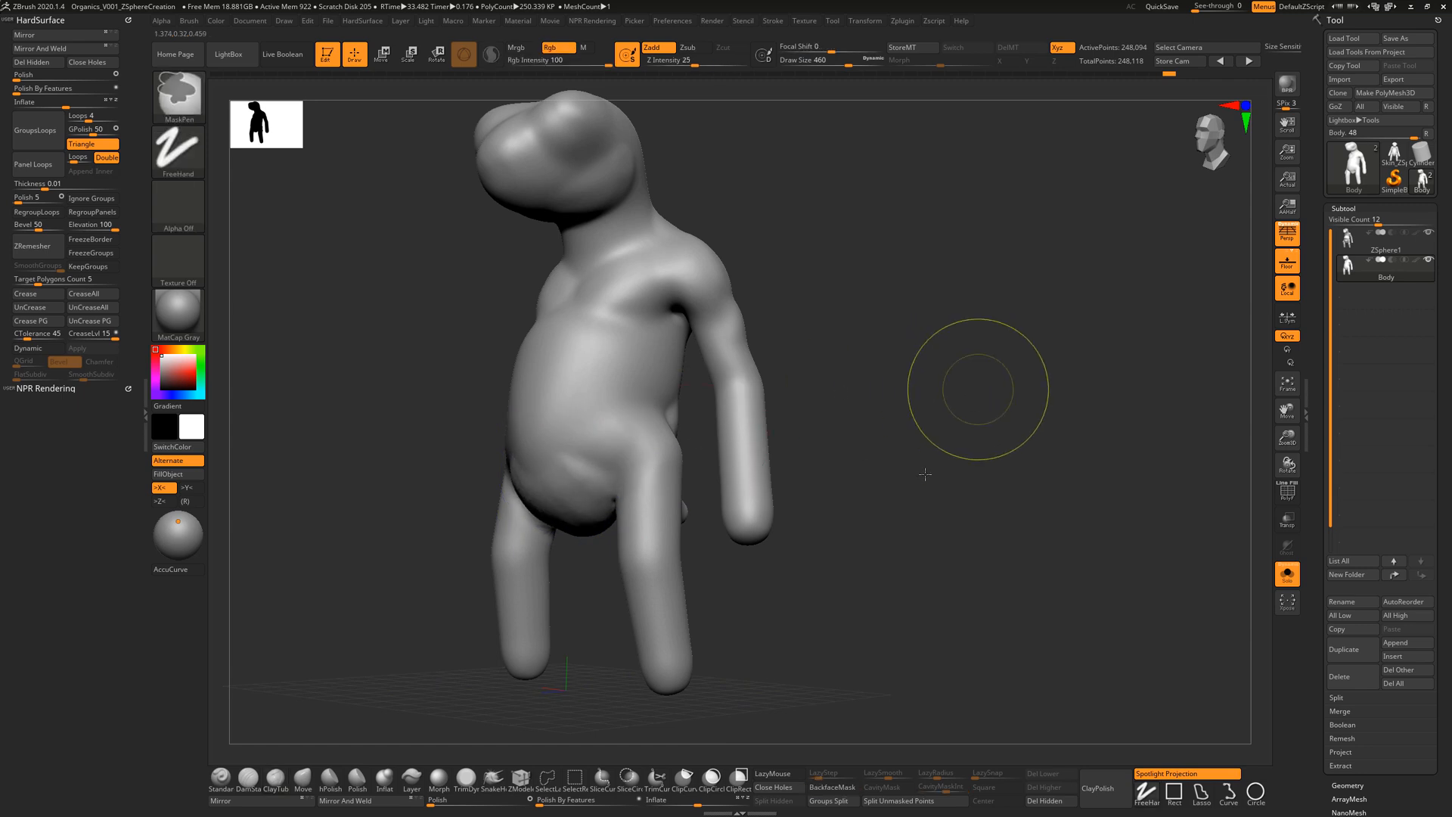
Step: Remesh the body with DynaMesh and adjust its side profile using the Move brush at draw size 1000
{"action": "mouse_move", "coordinate": [891, 486]}
{"action": "left_mouse_down"}
{"action": "mouse_move", "coordinate": [882, 509]}
{"action": "mouse_move", "coordinate": [927, 457]}
{"action": "left_mouse_up"}
{"action": "key", "text": "b"}
{"action": "key", "text": "m"}
{"action": "key", "text": "v"}
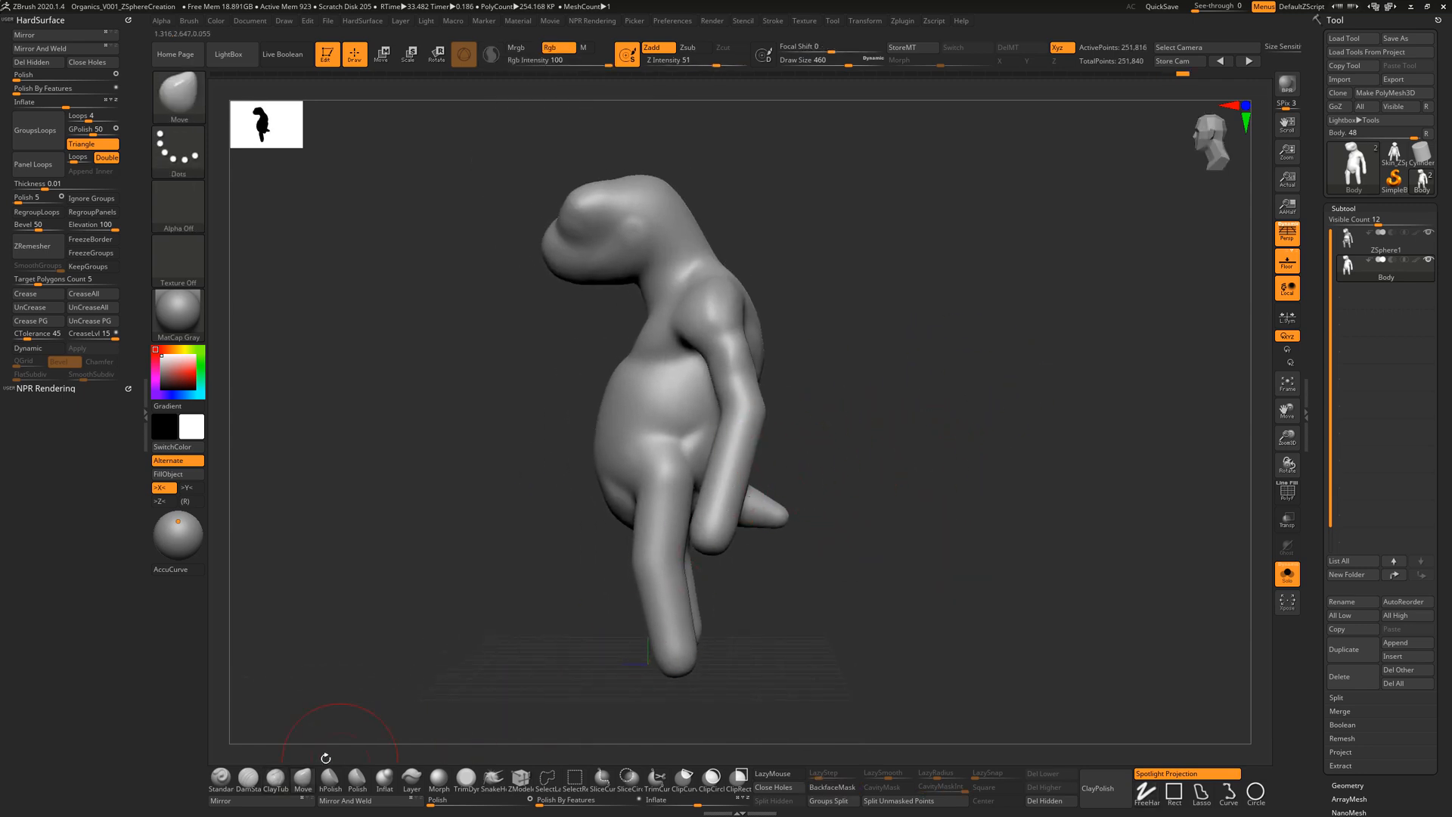
{"action": "key", "text": "bracketright"}
{"action": "key", "text": "bracketright"}
{"action": "key", "text": "bracketright"}
{"action": "mouse_move", "coordinate": [810, 534]}
{"action": "left_mouse_down"}
{"action": "mouse_move", "coordinate": [826, 382]}
{"action": "mouse_move", "coordinate": [630, 493]}
{"action": "mouse_move", "coordinate": [611, 450]}
{"action": "mouse_move", "coordinate": [621, 396]}
{"action": "mouse_move", "coordinate": [650, 359]}
{"action": "left_mouse_up"}
{"action": "mouse_move", "coordinate": [835, 322]}
{"action": "left_mouse_down"}
{"action": "mouse_move", "coordinate": [726, 268]}
{"action": "mouse_move", "coordinate": [844, 238]}
{"action": "left_mouse_up"}
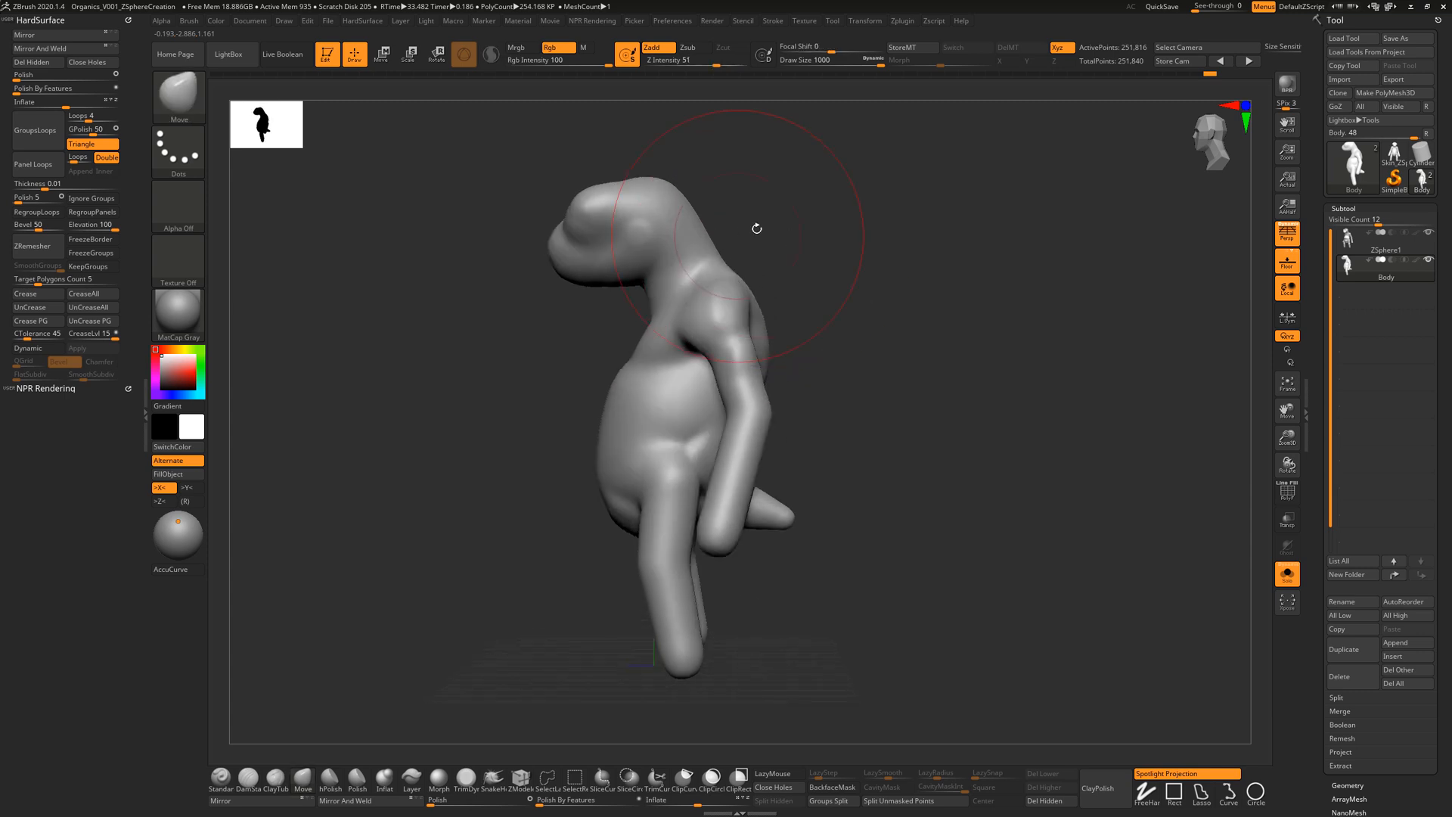
{"action": "mouse_move", "coordinate": [756, 226]}
{"action": "left_mouse_down", "text": "alt"}
{"action": "mouse_move", "coordinate": [799, 294]}
{"action": "mouse_move", "coordinate": [665, 261]}
{"action": "mouse_move", "coordinate": [666, 226]}
{"action": "mouse_move", "coordinate": [790, 282]}
{"action": "left_mouse_up", "text": "alt"}
Step: Set the Move brush's draw size to 773 and reshape the upper back, arm and lower leg in side profile
{"action": "key", "text": "s"}
{"action": "left_click_drag", "start_coordinate": [674, 230], "coordinate": [745, 280]}
{"action": "key", "text": "s"}
{"action": "left_click_drag", "start_coordinate": [738, 261], "coordinate": [774, 295]}
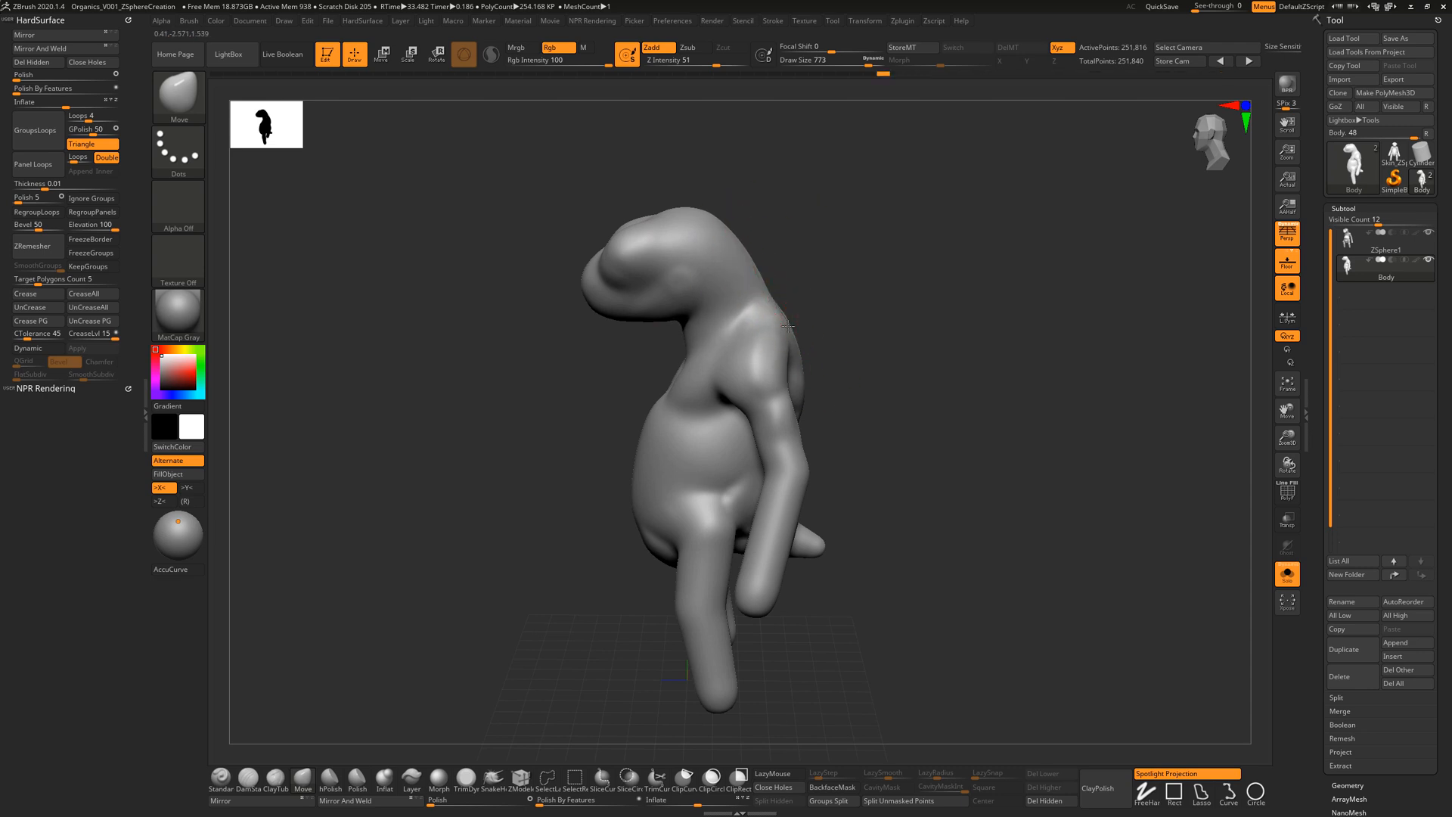
{"action": "mouse_move", "coordinate": [889, 363]}
{"action": "left_mouse_down"}
{"action": "mouse_move", "coordinate": [839, 360]}
{"action": "mouse_move", "coordinate": [870, 336]}
{"action": "mouse_move", "coordinate": [856, 348]}
{"action": "mouse_move", "coordinate": [959, 319]}
{"action": "mouse_move", "coordinate": [923, 397]}
{"action": "left_mouse_up"}
{"action": "left_click_drag", "start_coordinate": [810, 633], "coordinate": [821, 640]}
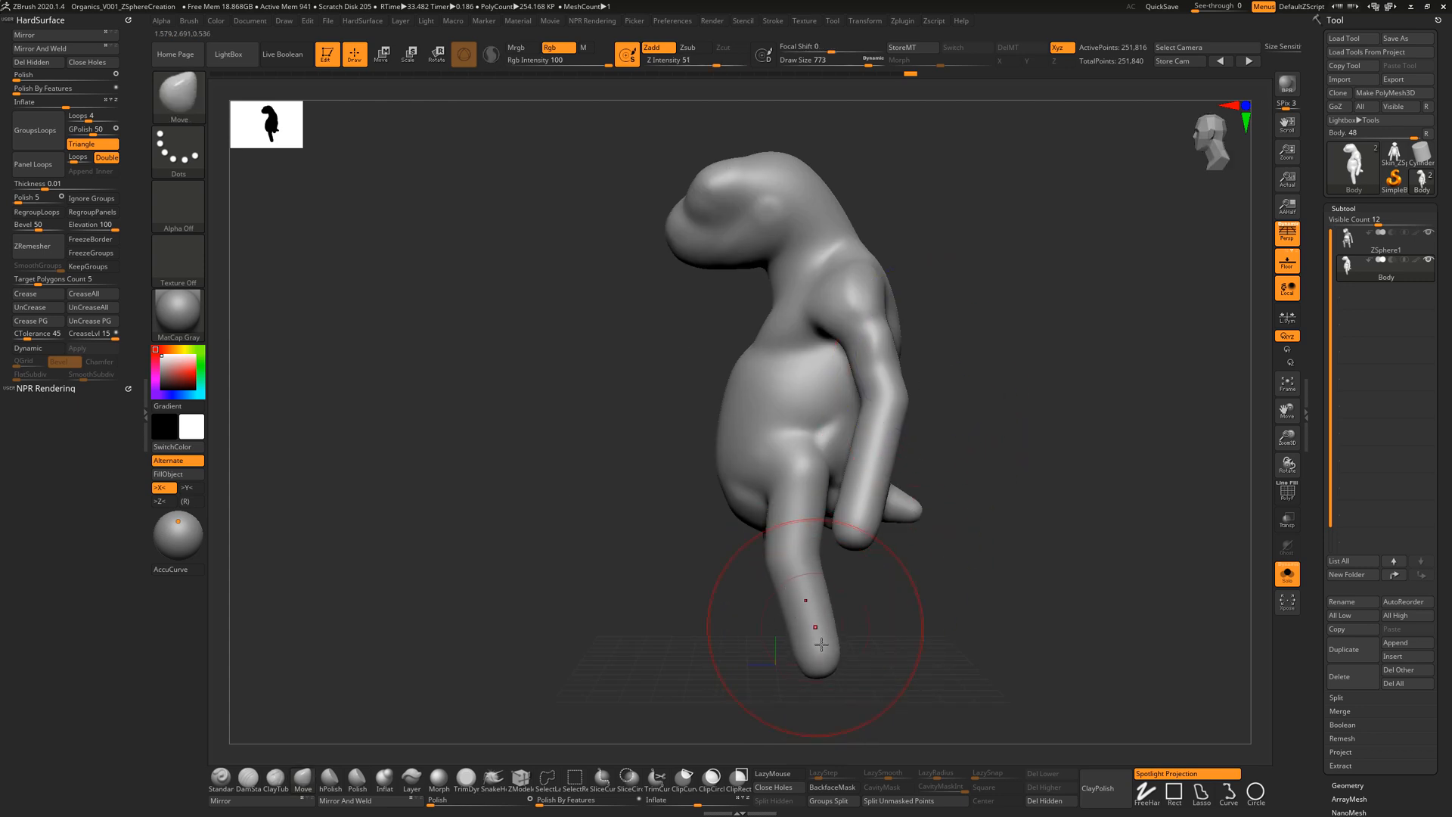
Step: Thicken the head, arms, legs and tail with the Inflat brush at draw size 1000, and remesh the body
{"action": "left_click", "coordinate": [388, 785]}
{"action": "key", "text": "s"}
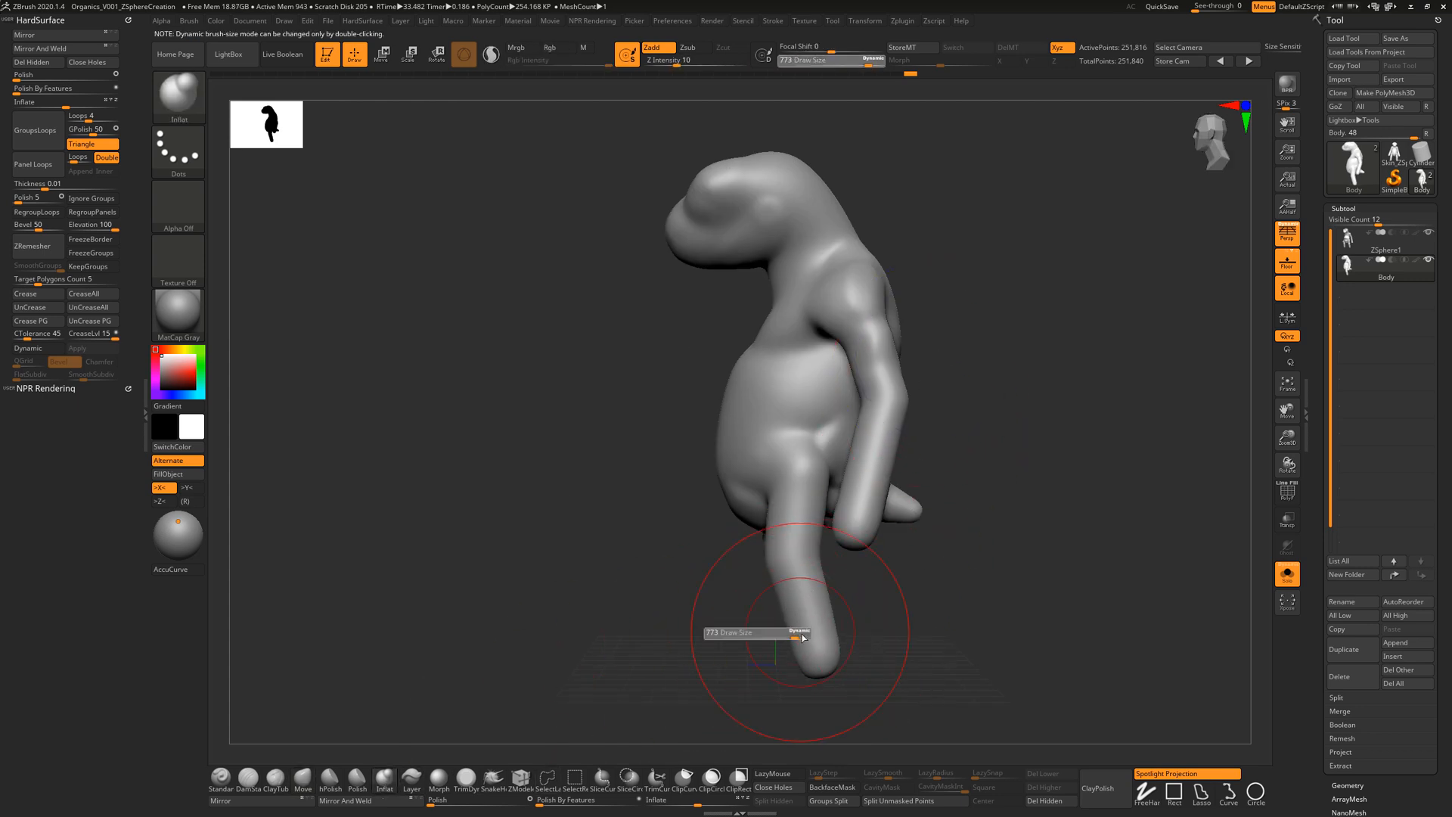
{"action": "mouse_move", "coordinate": [799, 633]}
{"action": "left_mouse_down"}
{"action": "mouse_move", "coordinate": [820, 634]}
{"action": "mouse_move", "coordinate": [798, 636]}
{"action": "left_mouse_up"}
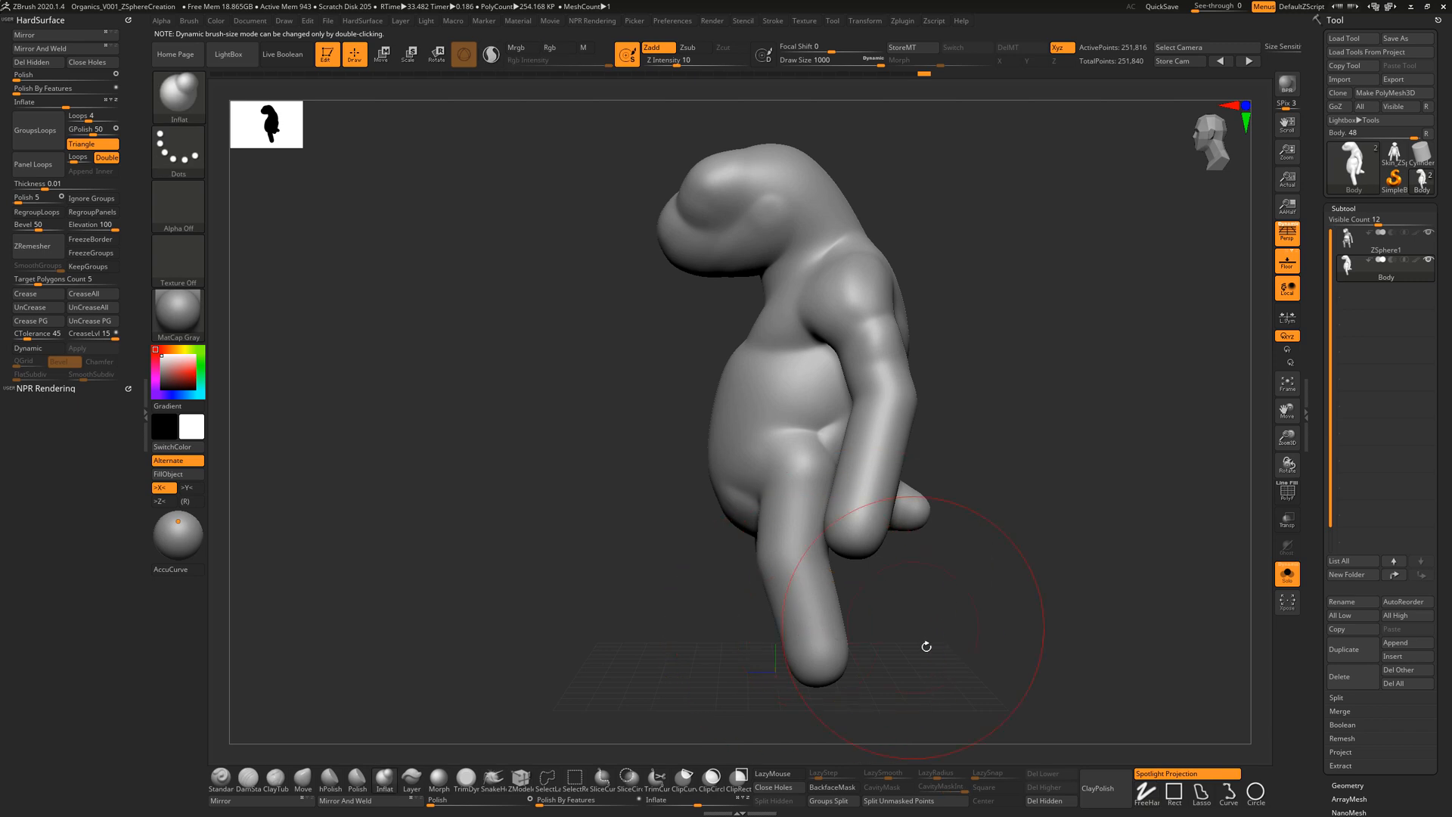
{"action": "left_click_drag", "start_coordinate": [923, 645], "coordinate": [886, 621]}
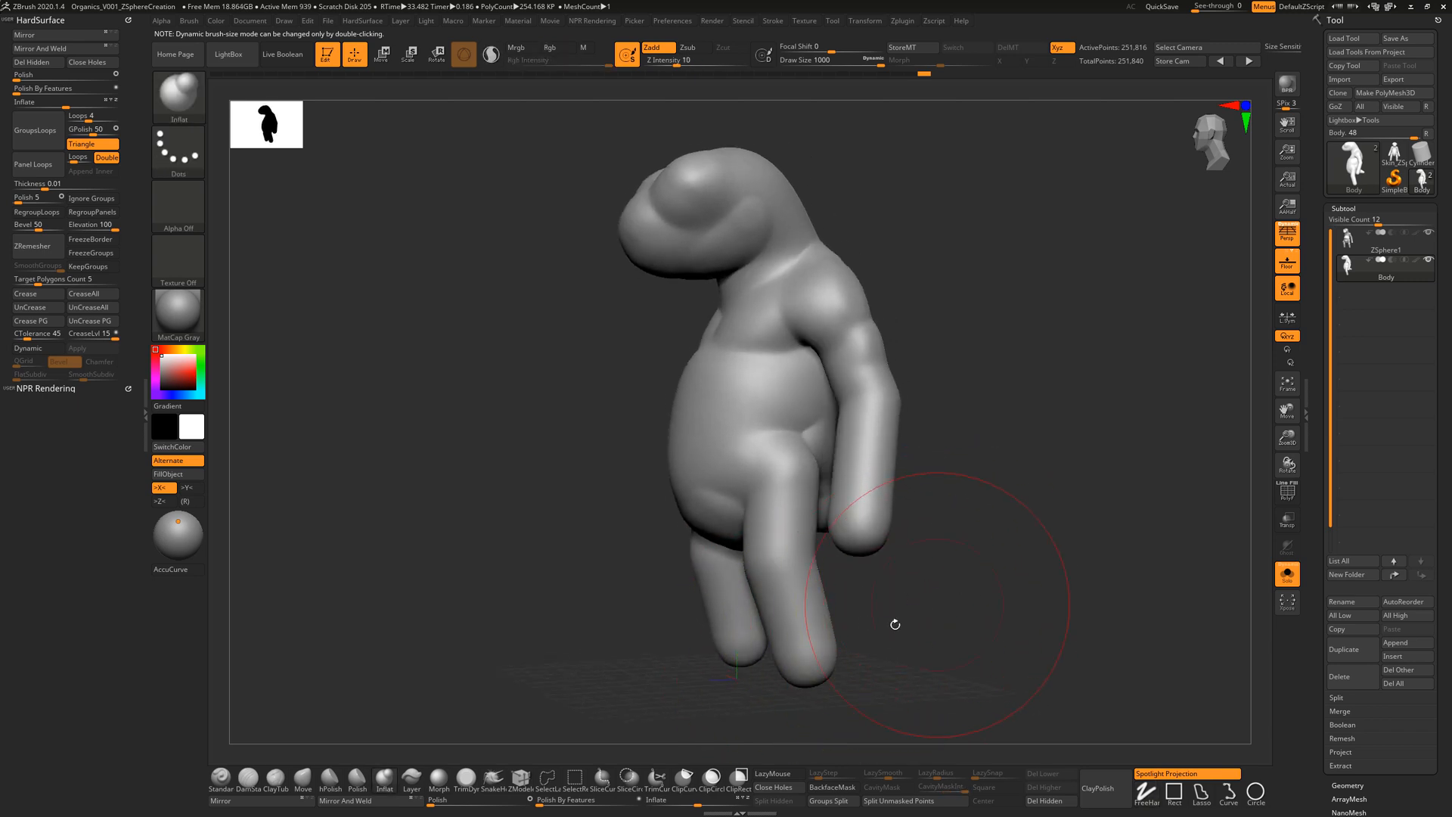
{"action": "mouse_move", "coordinate": [979, 542]}
{"action": "left_mouse_down", "text": "ctrl"}
{"action": "mouse_move", "coordinate": [1077, 639]}
{"action": "mouse_move", "coordinate": [1008, 617]}
{"action": "left_mouse_up", "text": "ctrl"}
Step: Inflate the lower ends of the legs at draw size 620, remesh the body and smooth the leg ends
{"action": "key", "text": "s"}
{"action": "left_click_drag", "start_coordinate": [1008, 617], "coordinate": [918, 621]}
{"action": "key", "text": "s"}
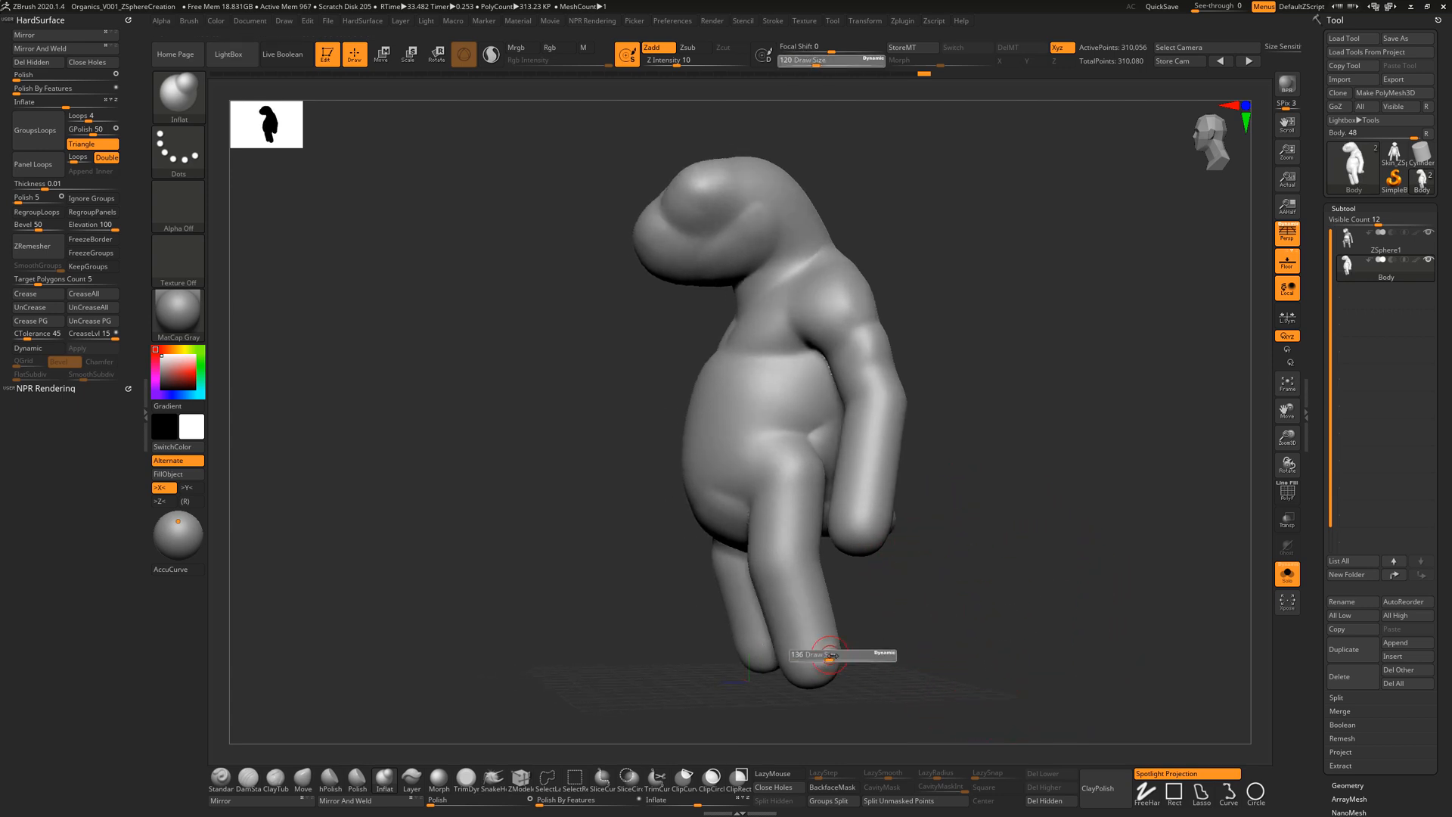
{"action": "left_click_drag", "start_coordinate": [871, 675], "coordinate": [876, 675]}
{"action": "left_click_drag", "start_coordinate": [801, 639], "coordinate": [801, 644]}
{"action": "left_click_drag", "start_coordinate": [888, 626], "coordinate": [922, 705], "text": "ctrl"}
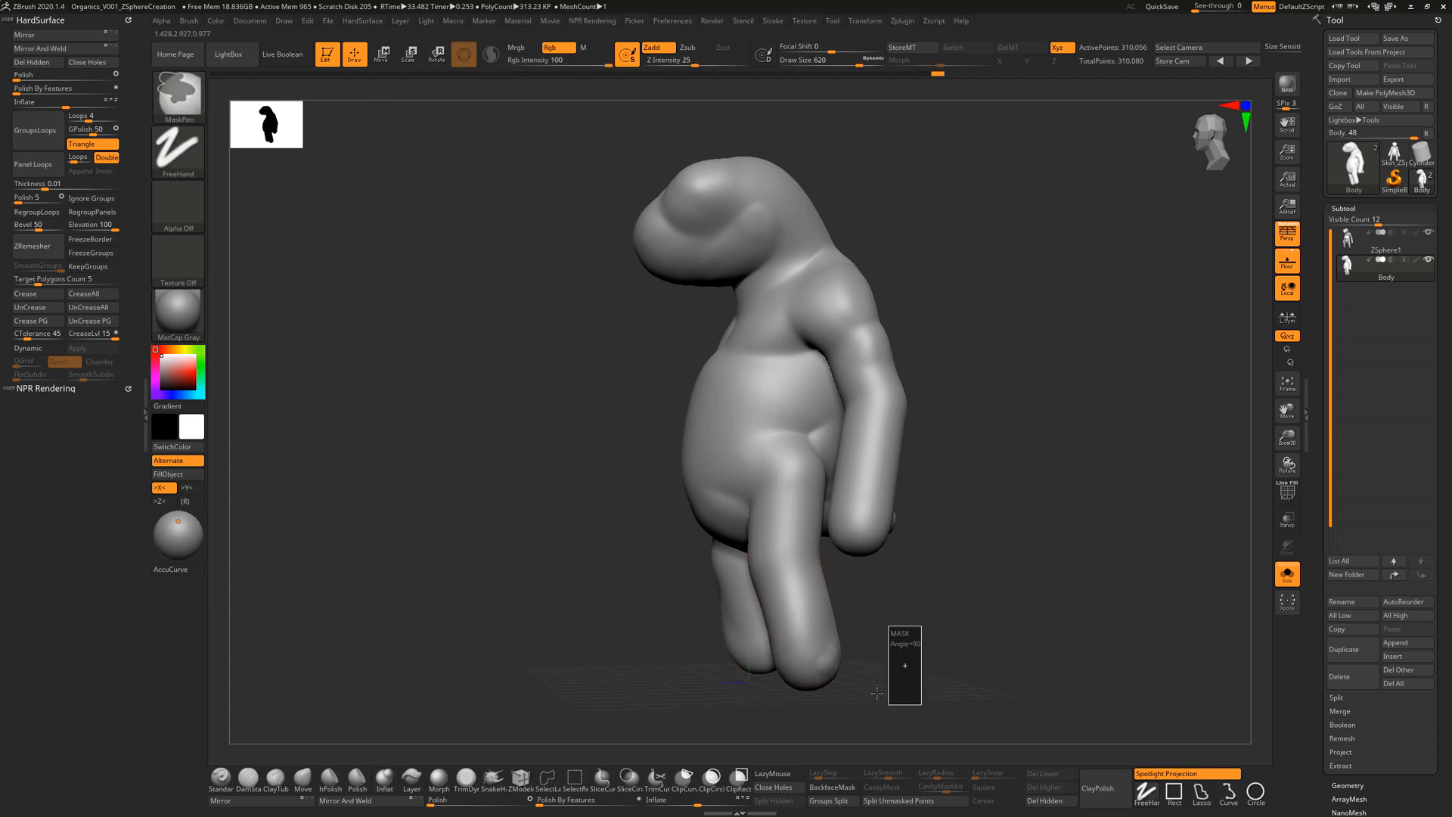
{"action": "left_click_drag", "start_coordinate": [820, 655], "coordinate": [831, 677], "text": "shift"}
{"action": "mouse_move", "coordinate": [937, 609]}
{"action": "left_mouse_down", "text": "shift"}
{"action": "mouse_move", "coordinate": [927, 616]}
{"action": "mouse_move", "coordinate": [988, 648]}
{"action": "mouse_move", "coordinate": [995, 626]}
{"action": "mouse_move", "coordinate": [984, 637]}
{"action": "left_mouse_up", "text": "shift"}
{"action": "mouse_move", "coordinate": [984, 637]}
{"action": "left_mouse_down"}
{"action": "mouse_move", "coordinate": [1012, 640]}
{"action": "mouse_move", "coordinate": [968, 642]}
{"action": "left_mouse_up"}
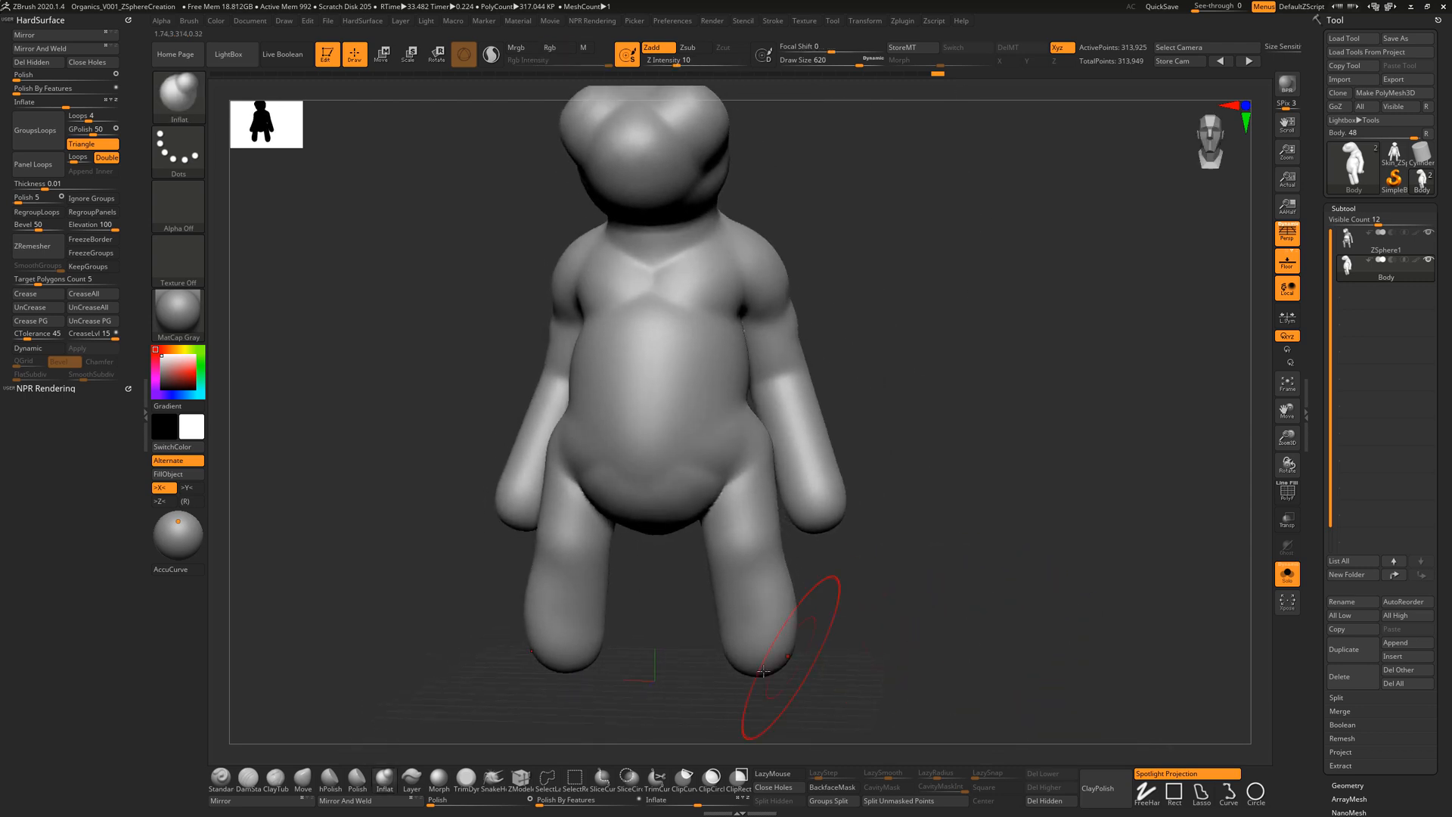
Step: Pull the lower legs outward to widen them using the Move brush at draw size 753
{"action": "key", "text": "b"}
{"action": "key", "text": "m"}
{"action": "key", "text": "v"}
{"action": "key", "text": "s"}
{"action": "left_click_drag", "start_coordinate": [768, 644], "coordinate": [786, 650]}
{"action": "key", "text": "s"}
{"action": "mouse_move", "coordinate": [788, 650]}
{"action": "left_mouse_down"}
{"action": "mouse_move", "coordinate": [762, 663]}
{"action": "mouse_move", "coordinate": [802, 659]}
{"action": "left_mouse_up"}
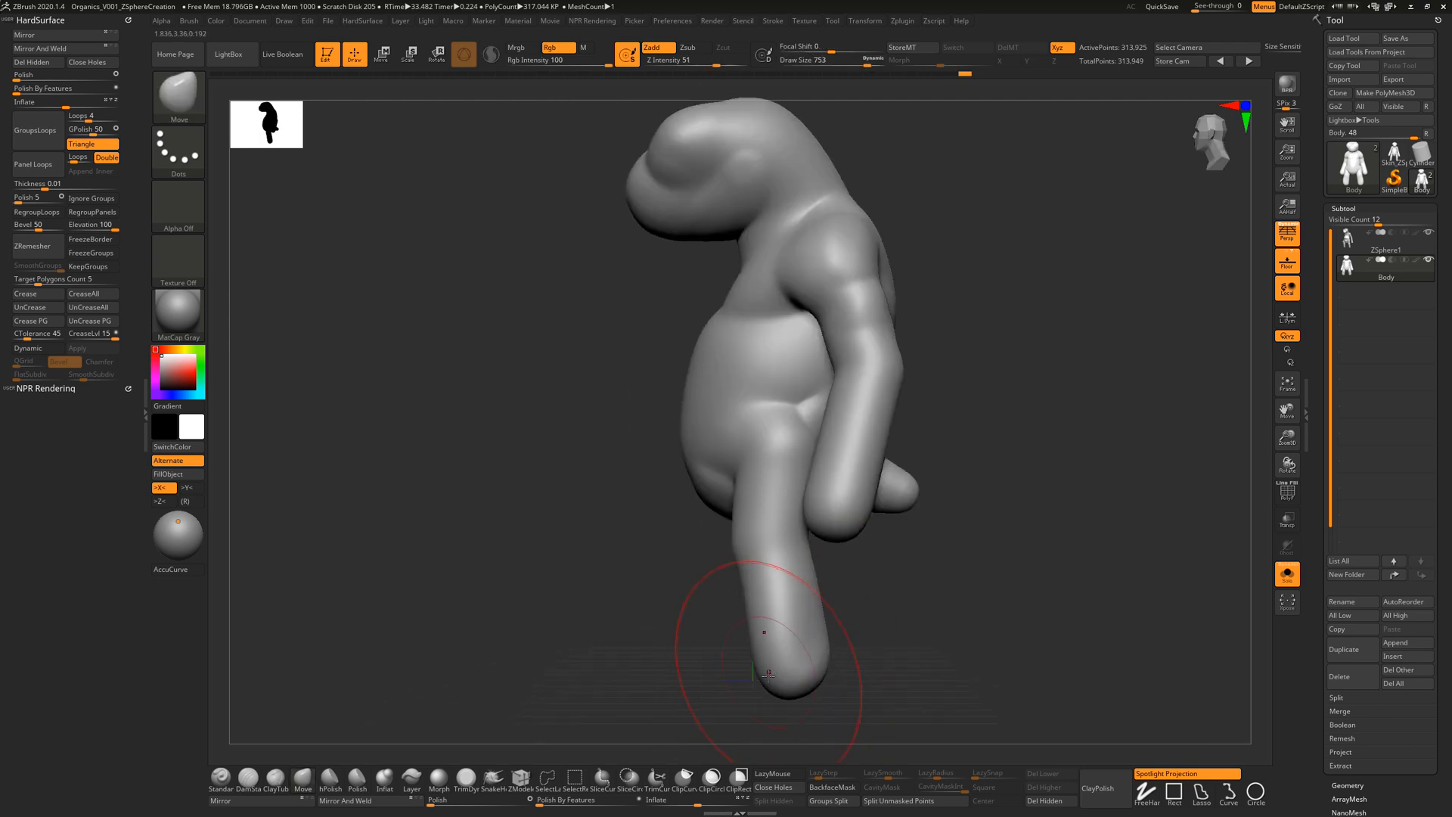
Step: Reshape the ends of the legs into broader feet using the Move brush at draw size 484
{"action": "key", "text": "s"}
{"action": "left_click_drag", "start_coordinate": [769, 677], "coordinate": [759, 677]}
{"action": "mouse_move", "coordinate": [760, 675]}
{"action": "left_mouse_down"}
{"action": "mouse_move", "coordinate": [745, 677]}
{"action": "mouse_move", "coordinate": [837, 672]}
{"action": "mouse_move", "coordinate": [875, 632]}
{"action": "mouse_move", "coordinate": [715, 649]}
{"action": "left_mouse_up"}
{"action": "key", "text": "s"}
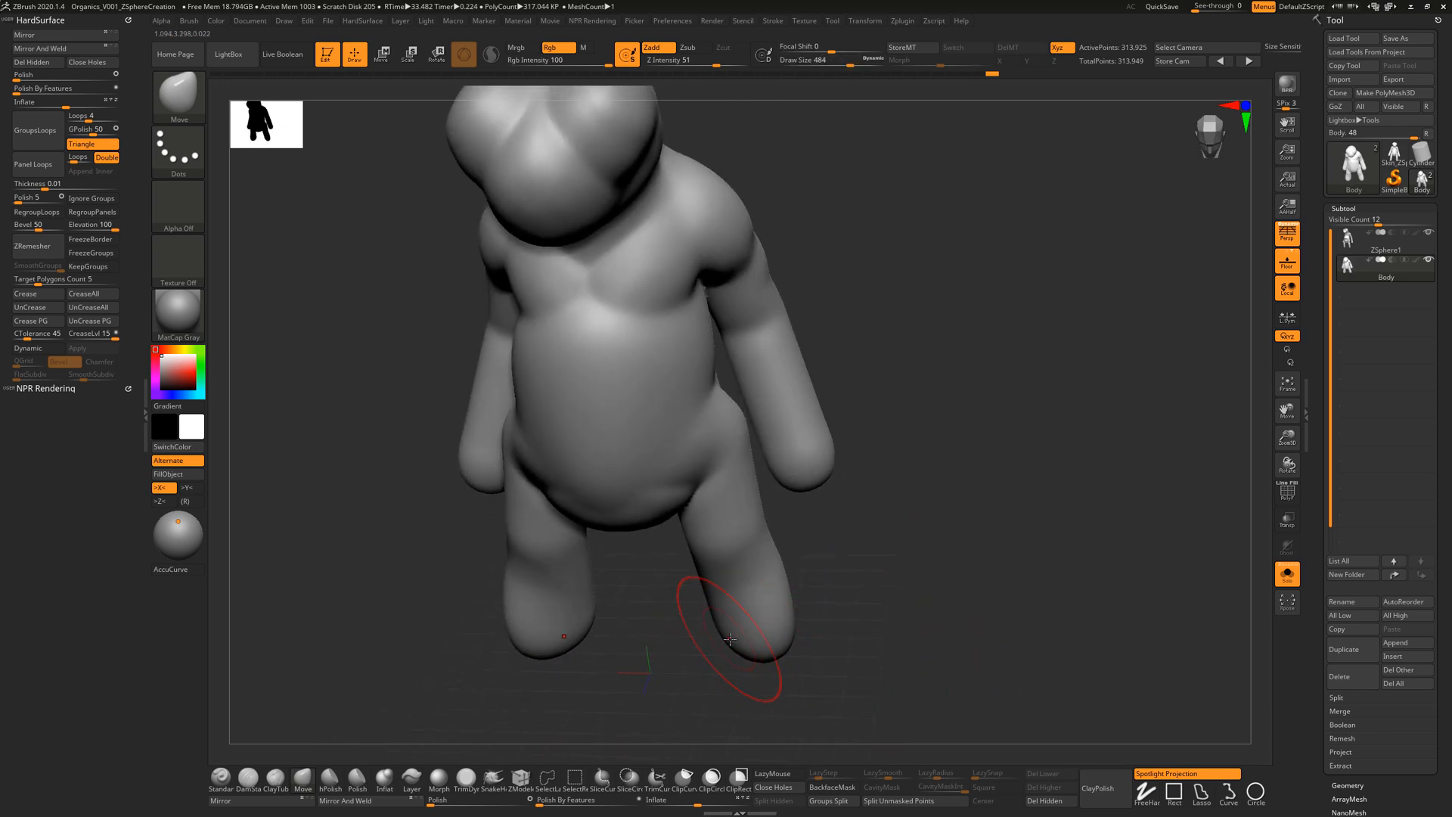
Step: Cut the soles flat with a horizontal TrimCurve line in side view with perspective off, and remesh the body
{"action": "mouse_move", "coordinate": [813, 666]}
{"action": "left_mouse_down"}
{"action": "mouse_move", "coordinate": [830, 617]}
{"action": "mouse_move", "coordinate": [862, 597]}
{"action": "mouse_move", "coordinate": [885, 587]}
{"action": "mouse_move", "coordinate": [936, 603]}
{"action": "mouse_move", "coordinate": [935, 546]}
{"action": "mouse_move", "coordinate": [843, 341]}
{"action": "mouse_move", "coordinate": [756, 363]}
{"action": "mouse_move", "coordinate": [766, 342]}
{"action": "mouse_move", "coordinate": [940, 379]}
{"action": "mouse_move", "coordinate": [960, 552]}
{"action": "mouse_move", "coordinate": [995, 583]}
{"action": "mouse_move", "coordinate": [1002, 561]}
{"action": "mouse_move", "coordinate": [972, 551]}
{"action": "mouse_move", "coordinate": [1050, 582]}
{"action": "left_mouse_up"}
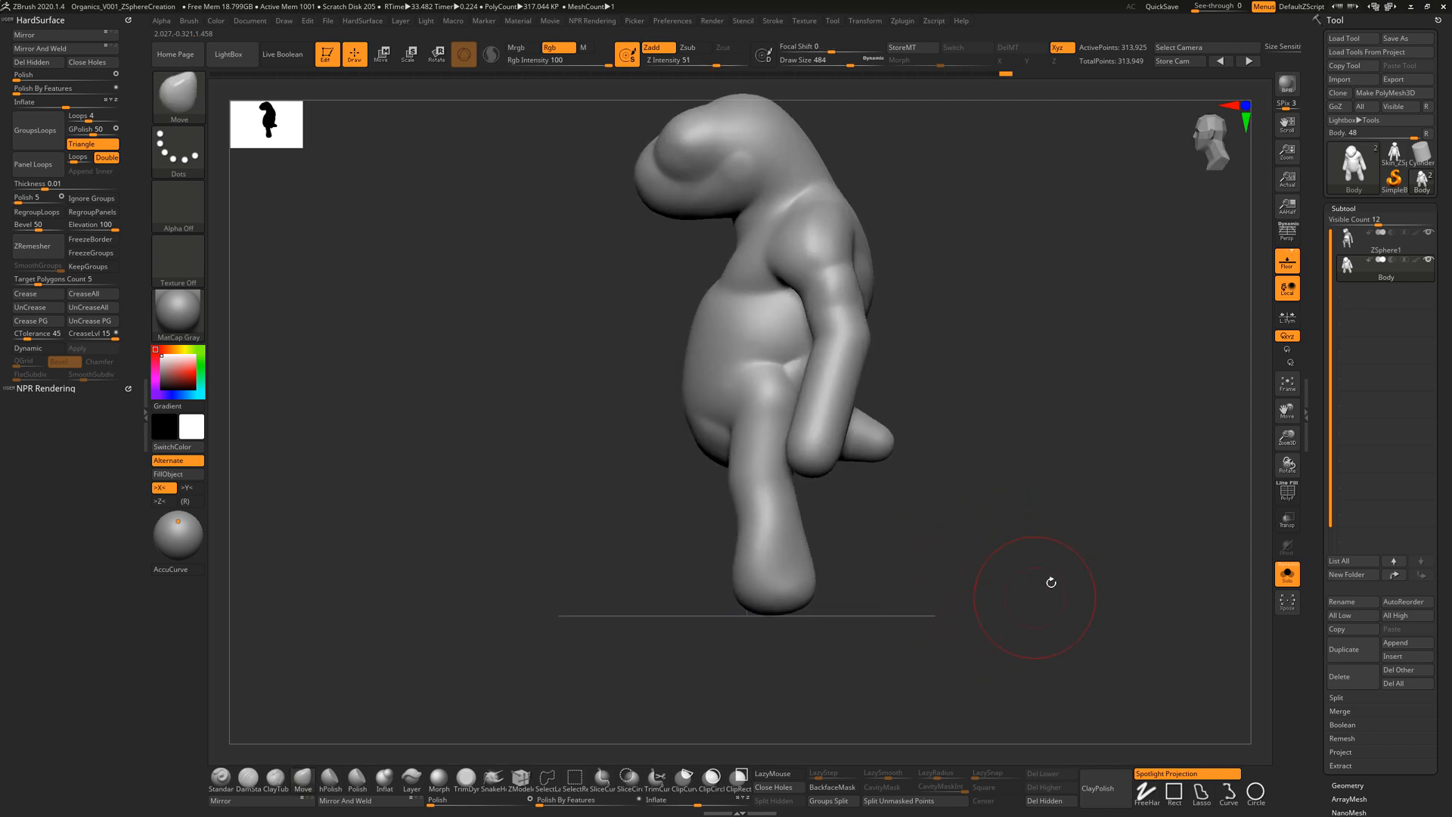
{"action": "left_click", "coordinate": [656, 777]}
{"action": "left_click", "coordinate": [617, 802]}
{"action": "mouse_move", "coordinate": [1074, 583]}
{"action": "left_mouse_down", "text": "ctrl+shift"}
{"action": "mouse_move", "coordinate": [613, 580]}
{"action": "mouse_move", "coordinate": [593, 499]}
{"action": "mouse_move", "coordinate": [565, 568]}
{"action": "mouse_move", "coordinate": [483, 584]}
{"action": "left_mouse_up", "text": "ctrl+shift"}
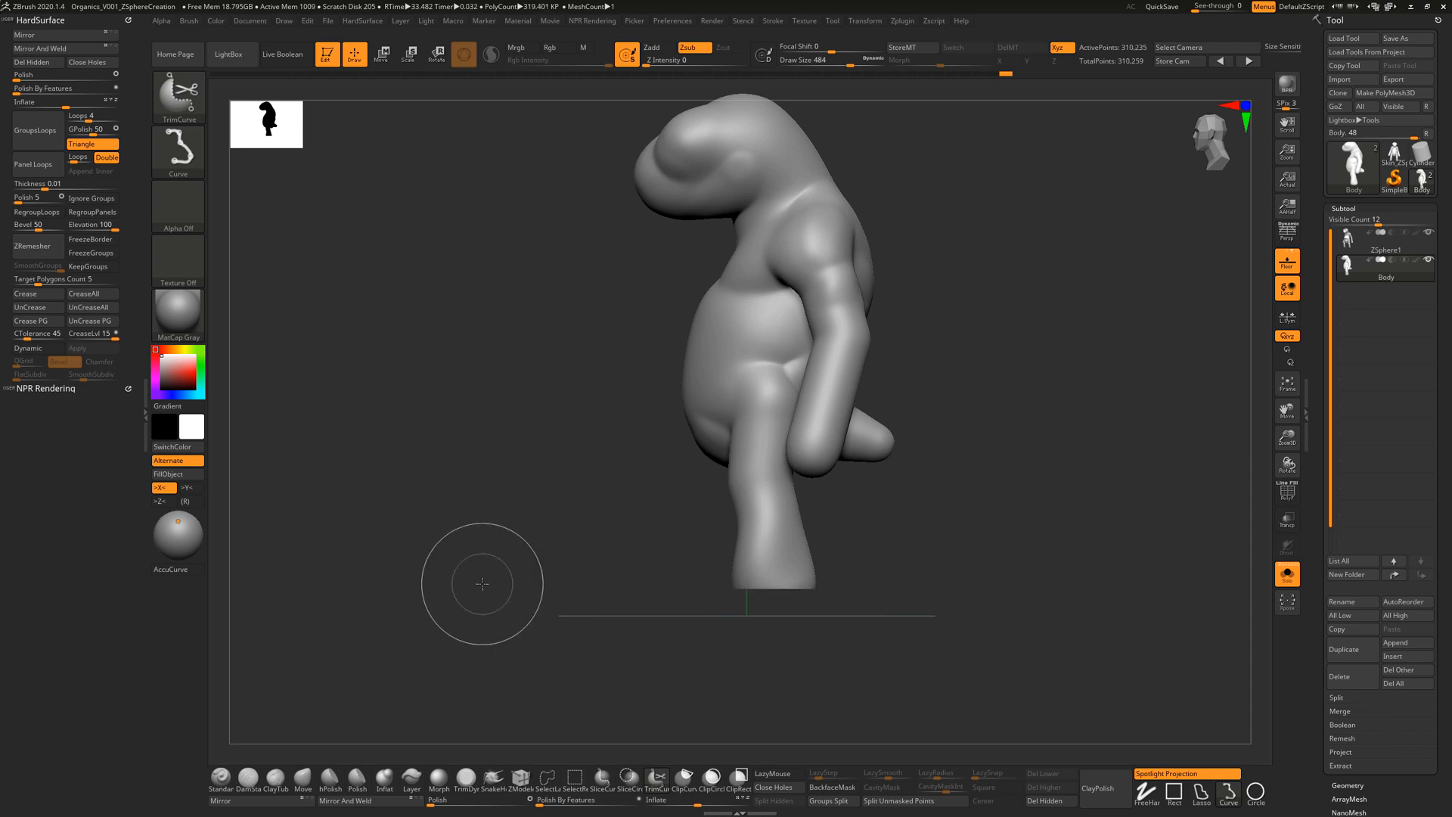
{"action": "mouse_move", "coordinate": [1031, 473]}
{"action": "left_mouse_down"}
{"action": "mouse_move", "coordinate": [1031, 428]}
{"action": "mouse_move", "coordinate": [1047, 506]}
{"action": "mouse_move", "coordinate": [1020, 518]}
{"action": "mouse_move", "coordinate": [1062, 509]}
{"action": "mouse_move", "coordinate": [1011, 512]}
{"action": "left_mouse_up"}
{"action": "key", "text": "p"}
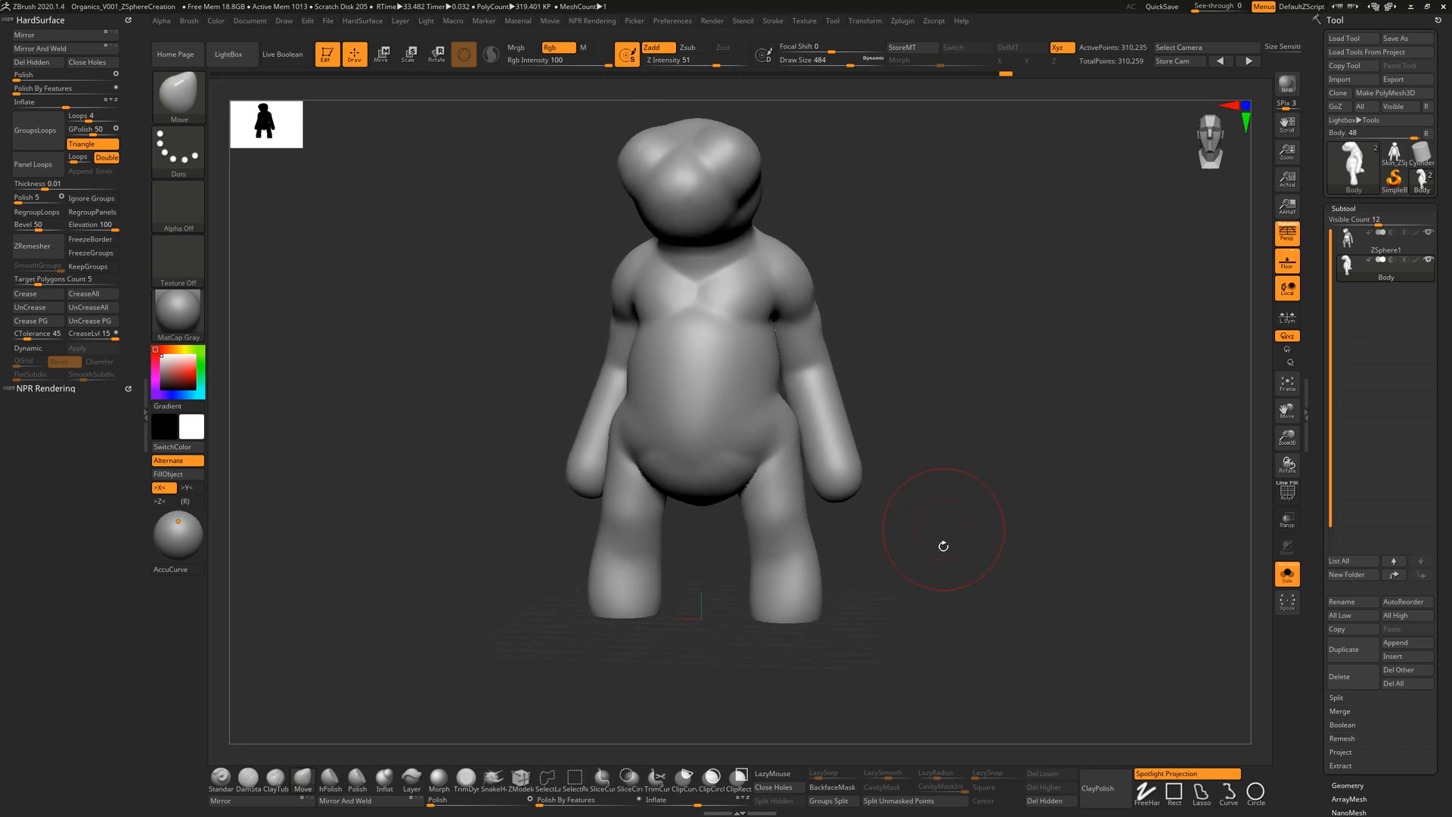
{"action": "left_click_drag", "start_coordinate": [943, 545], "coordinate": [1005, 568]}
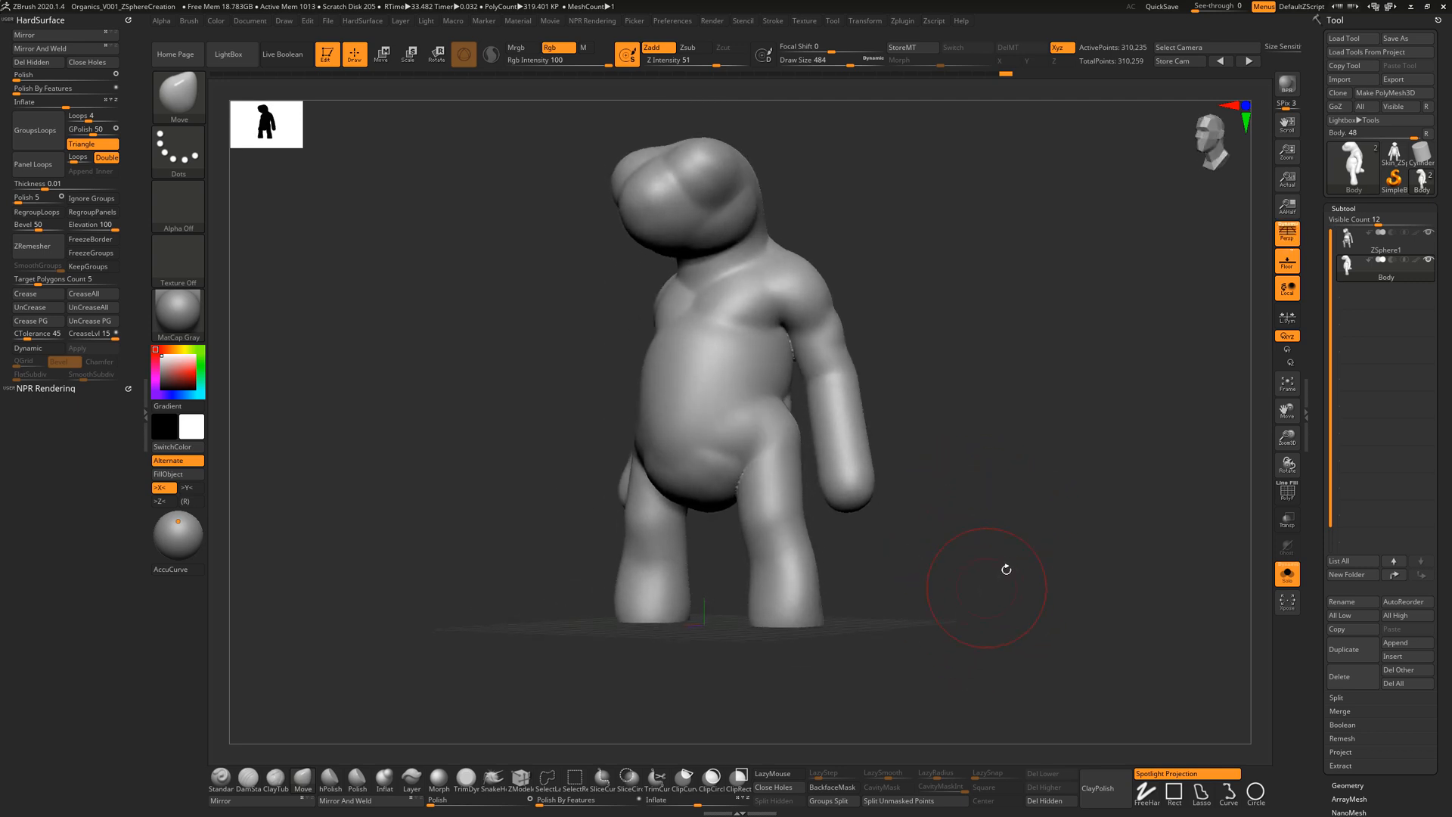
{"action": "left_click_drag", "start_coordinate": [933, 632], "coordinate": [812, 540]}
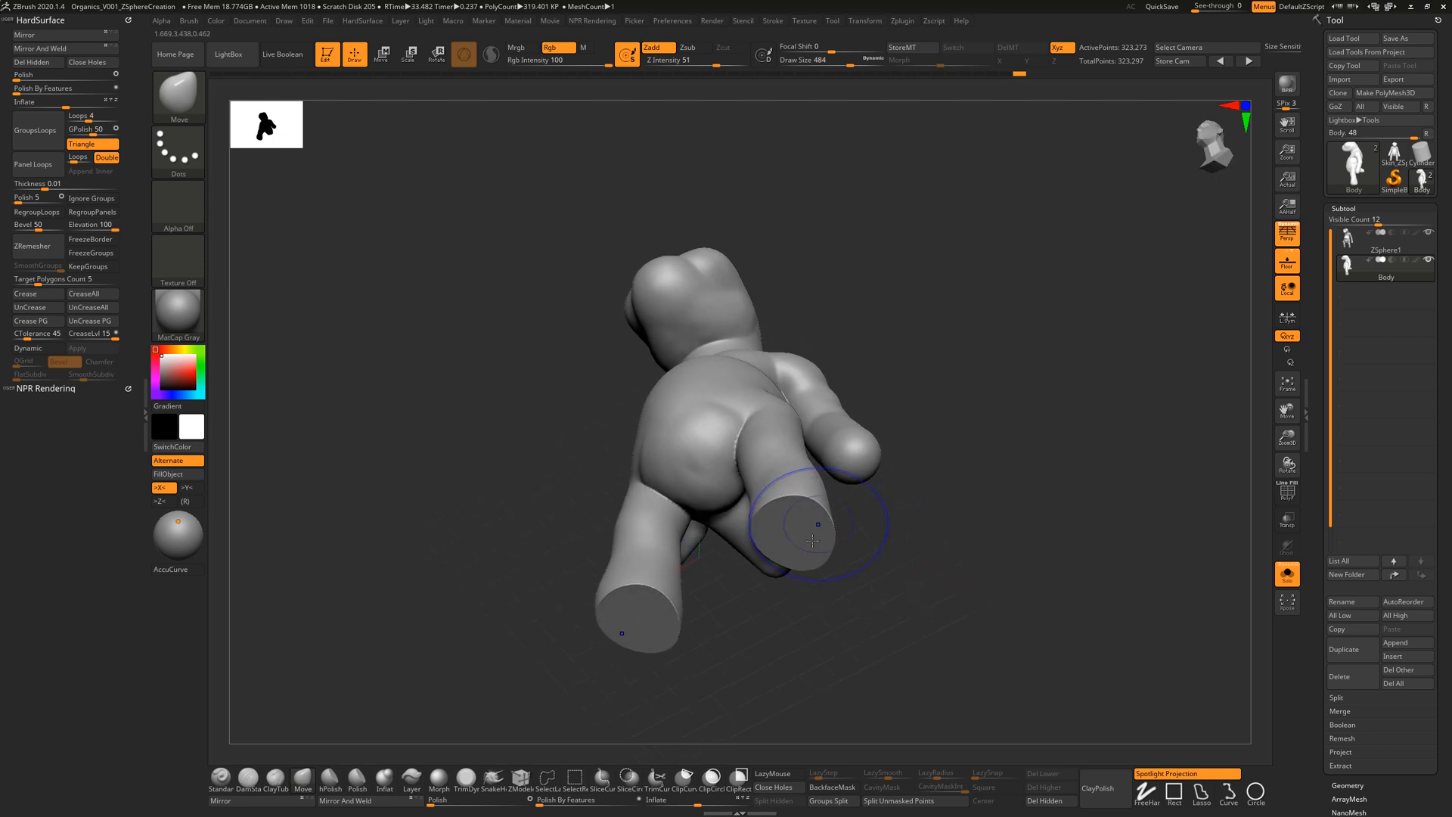
Step: Pull the crotch down and narrow the gap between the thighs using the Move brush at draw size 525
{"action": "left_click_drag", "start_coordinate": [962, 497], "coordinate": [853, 534]}
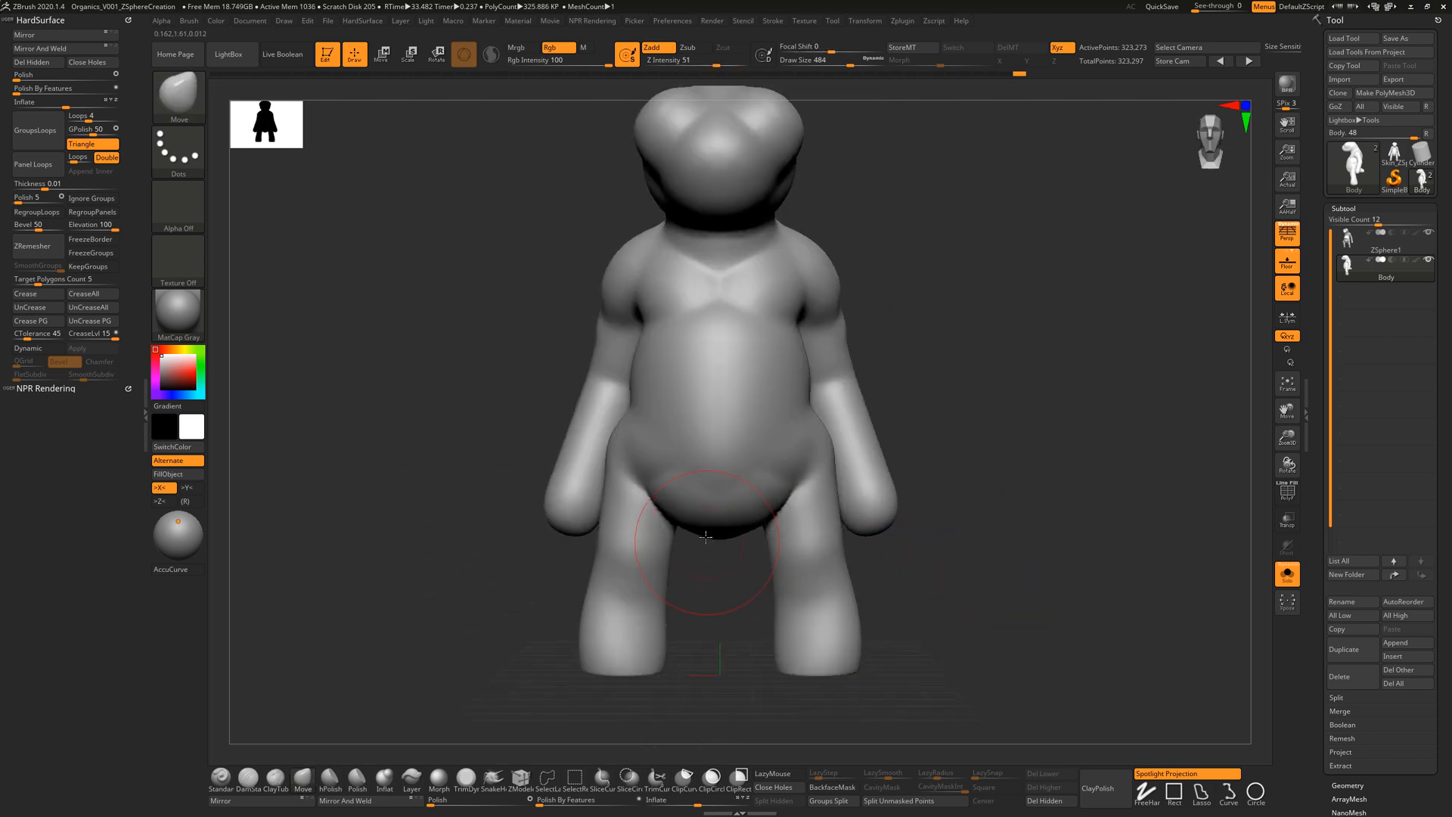
{"action": "key", "text": "s"}
{"action": "mouse_move", "coordinate": [680, 516]}
{"action": "left_mouse_down"}
{"action": "mouse_move", "coordinate": [697, 512]}
{"action": "mouse_move", "coordinate": [676, 531]}
{"action": "left_mouse_up"}
{"action": "key", "text": "s"}
{"action": "key", "text": "s"}
{"action": "left_click_drag", "start_coordinate": [660, 463], "coordinate": [626, 412]}
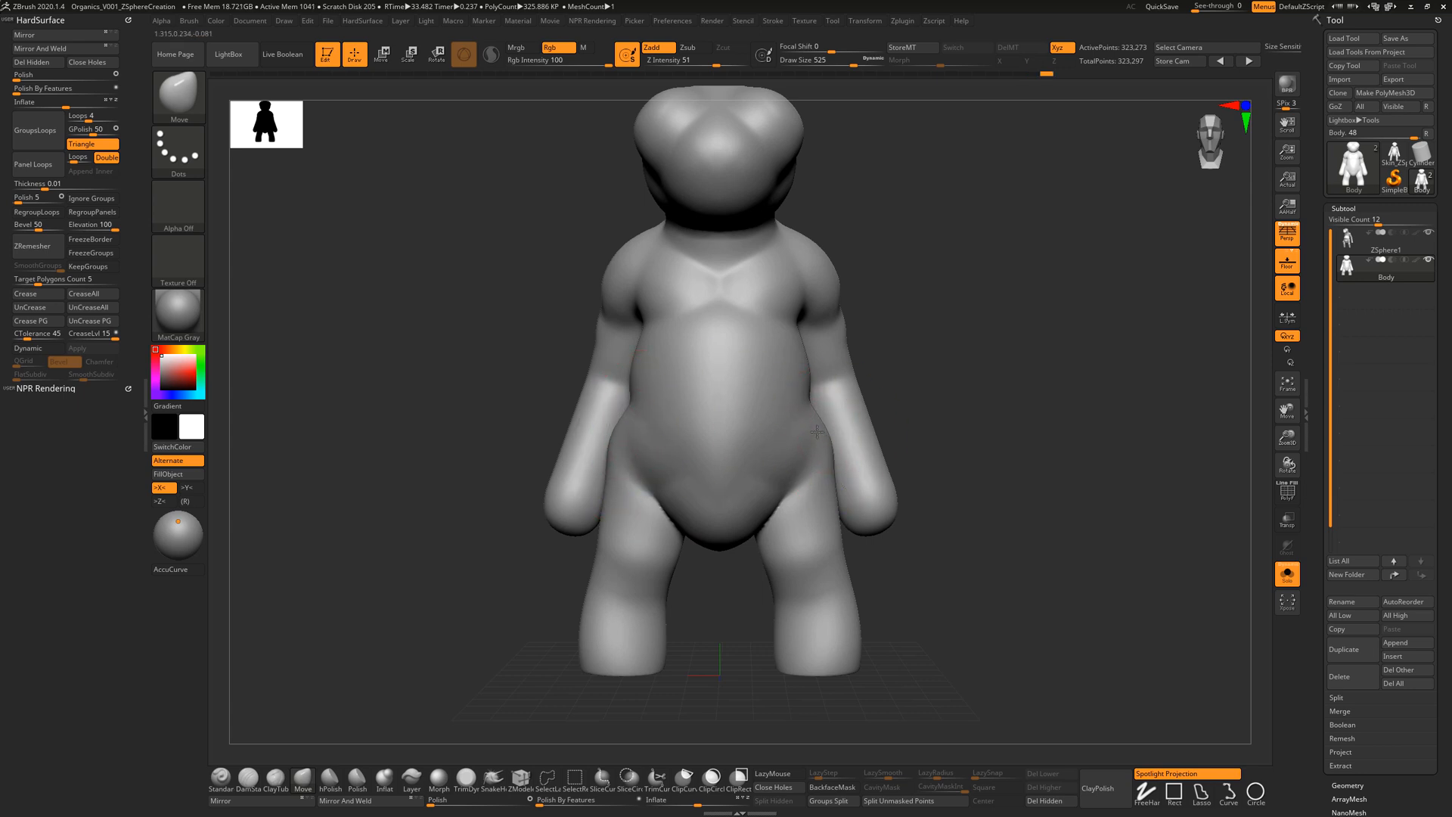
{"action": "mouse_move", "coordinate": [897, 412]}
{"action": "left_mouse_down"}
{"action": "mouse_move", "coordinate": [946, 364]}
{"action": "mouse_move", "coordinate": [936, 372]}
{"action": "mouse_move", "coordinate": [954, 386]}
{"action": "mouse_move", "coordinate": [940, 389]}
{"action": "left_mouse_up"}
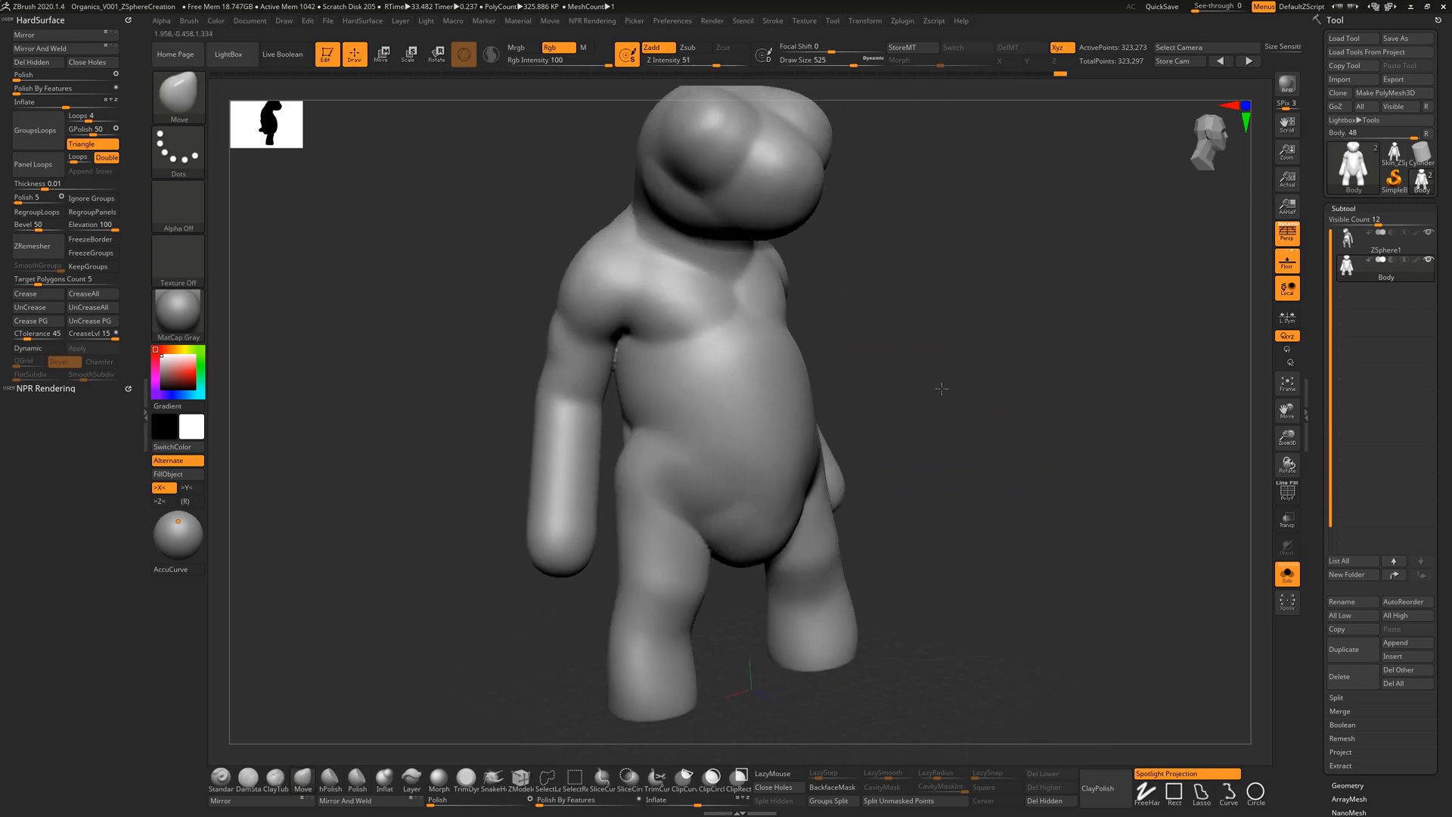
{"action": "left_click", "coordinate": [248, 779]}
{"action": "key", "text": "w"}
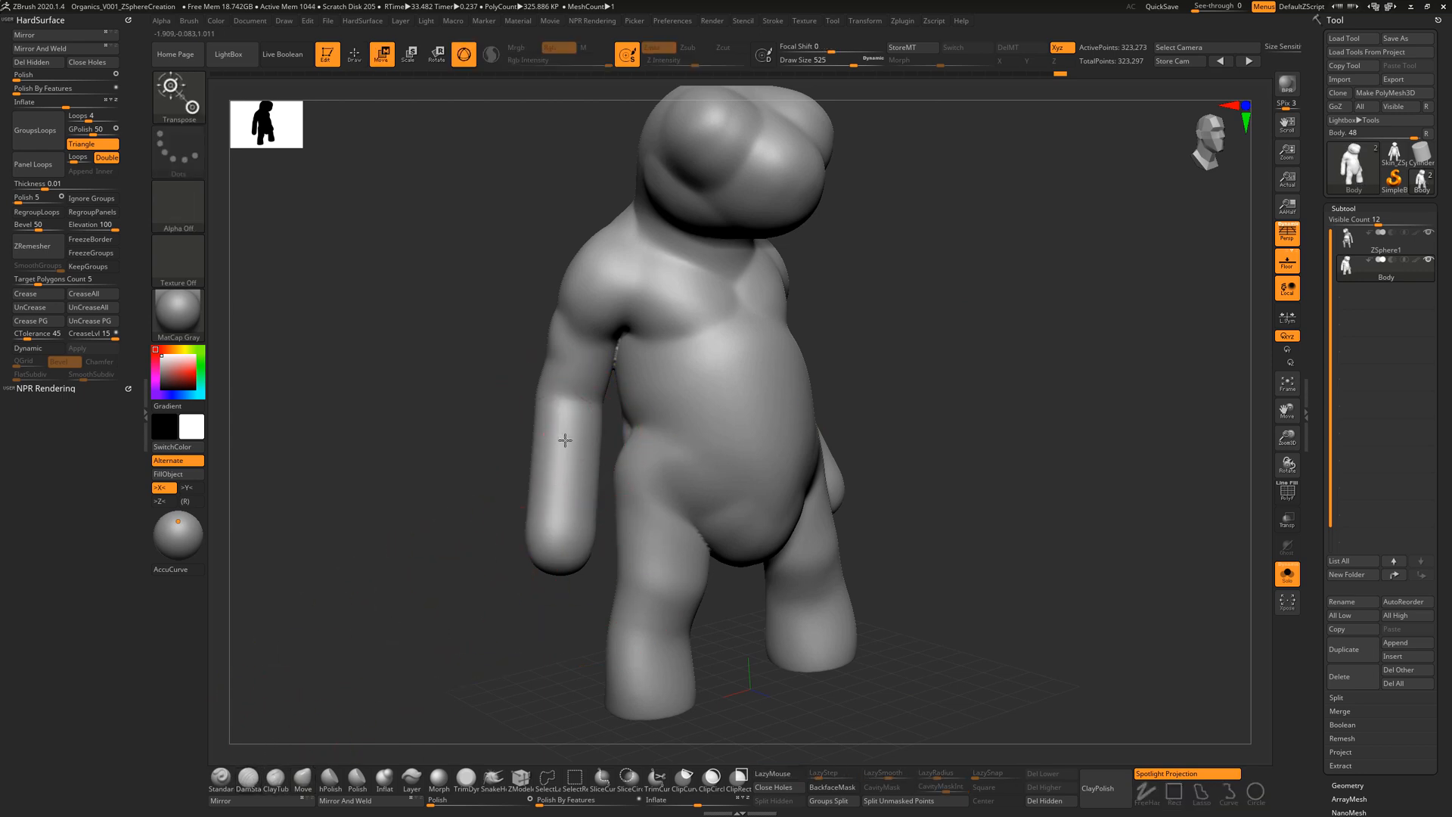
{"action": "key", "text": "q"}
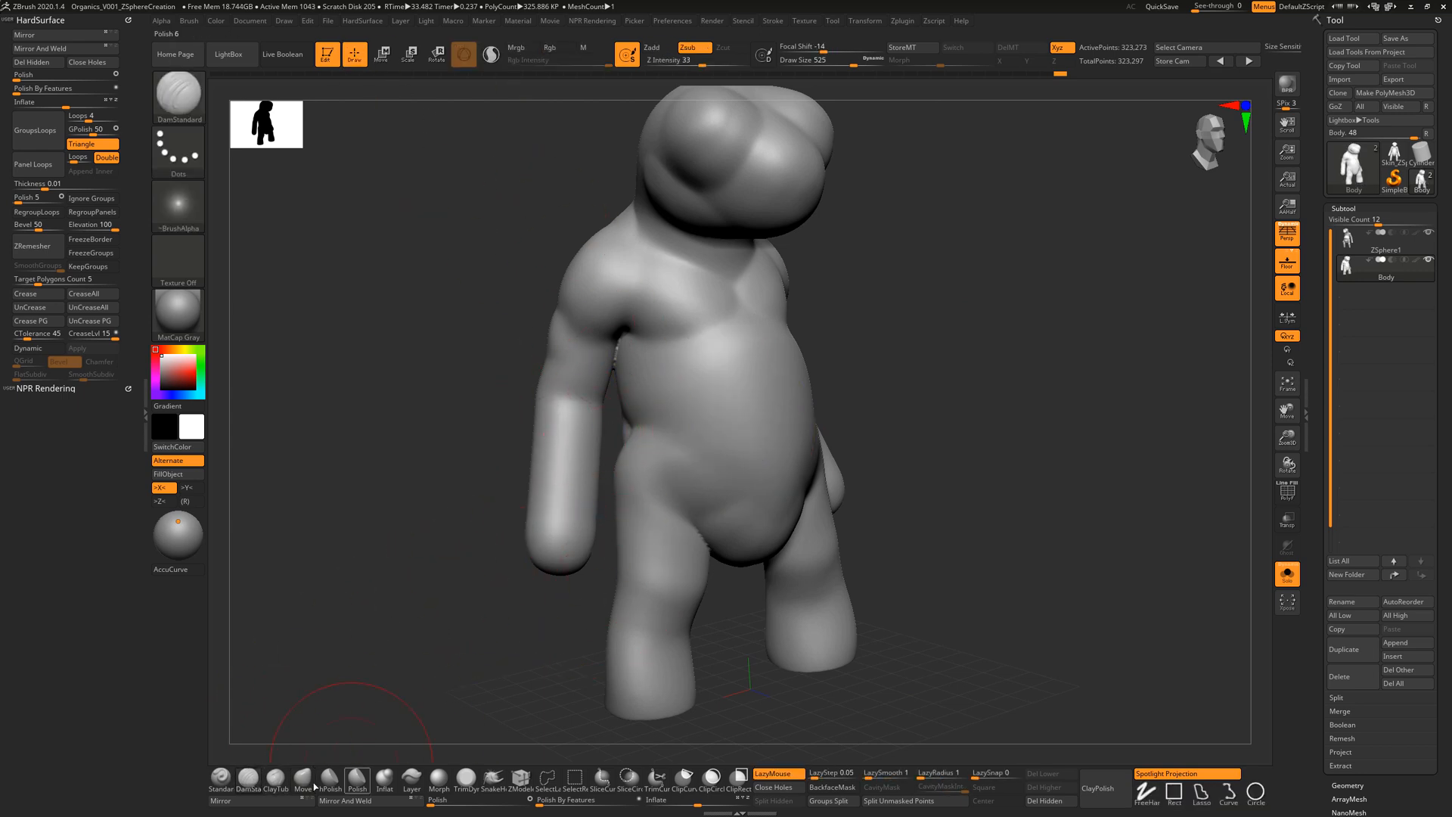
Step: Build up the outer forearms with ClayTubes strokes at draw size 460 and smooth them into the arms
{"action": "left_click", "coordinate": [275, 779]}
{"action": "left_click_drag", "start_coordinate": [584, 457], "coordinate": [539, 426]}
{"action": "key", "text": "ctrl+z"}
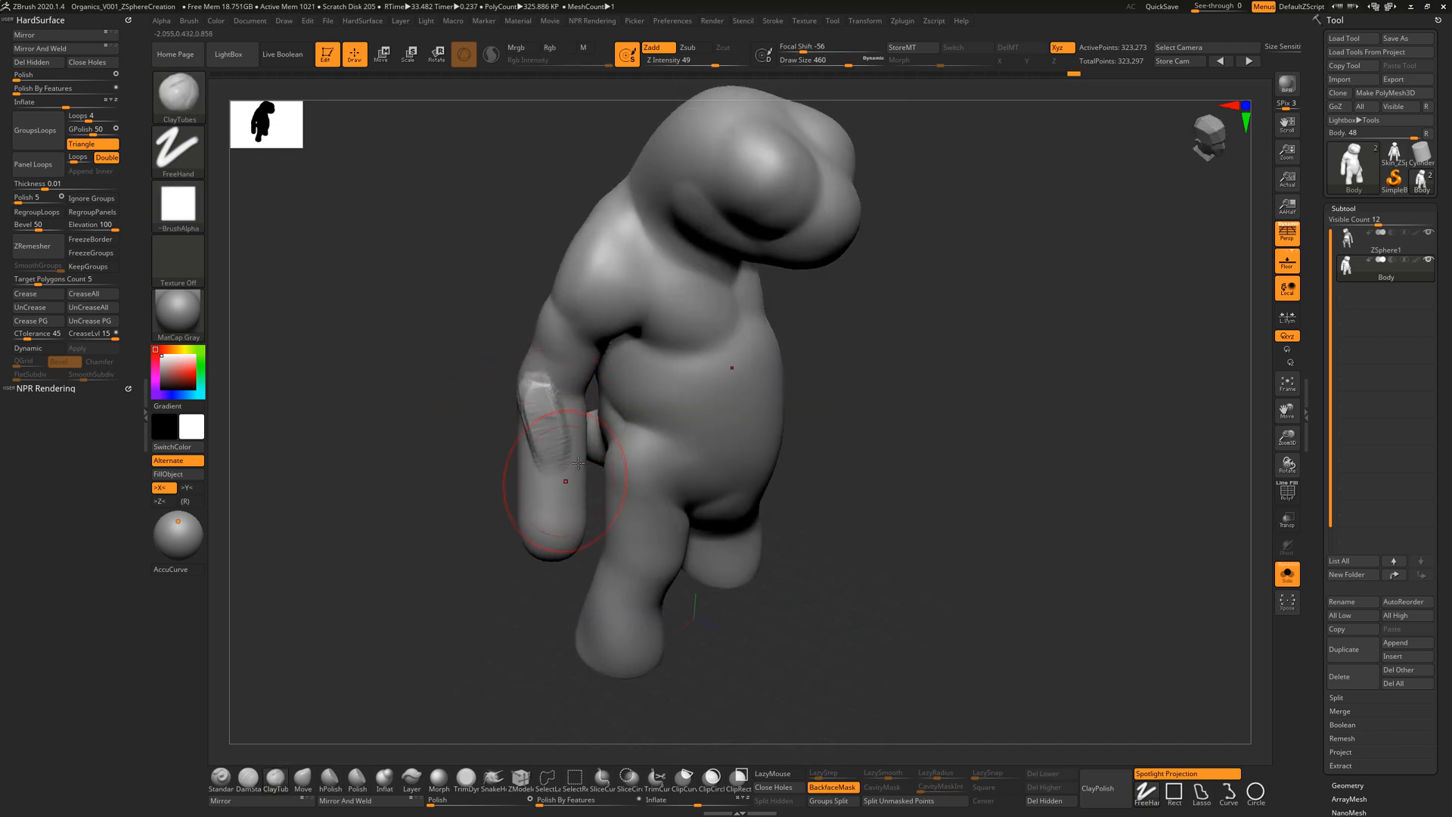
{"action": "left_click_drag", "start_coordinate": [863, 427], "coordinate": [730, 419]}
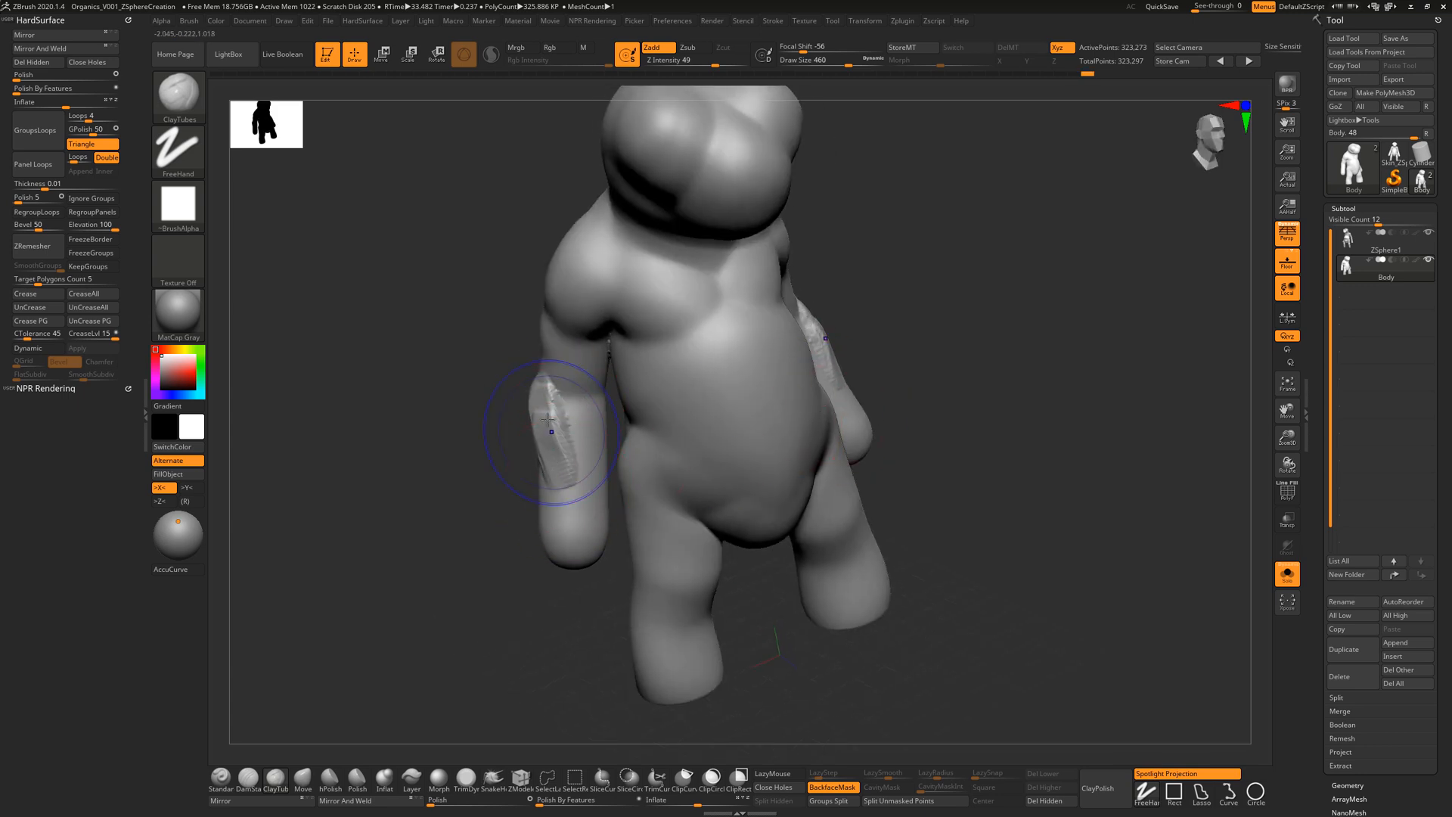
{"action": "left_click_drag", "start_coordinate": [548, 421], "coordinate": [545, 432], "text": "shift"}
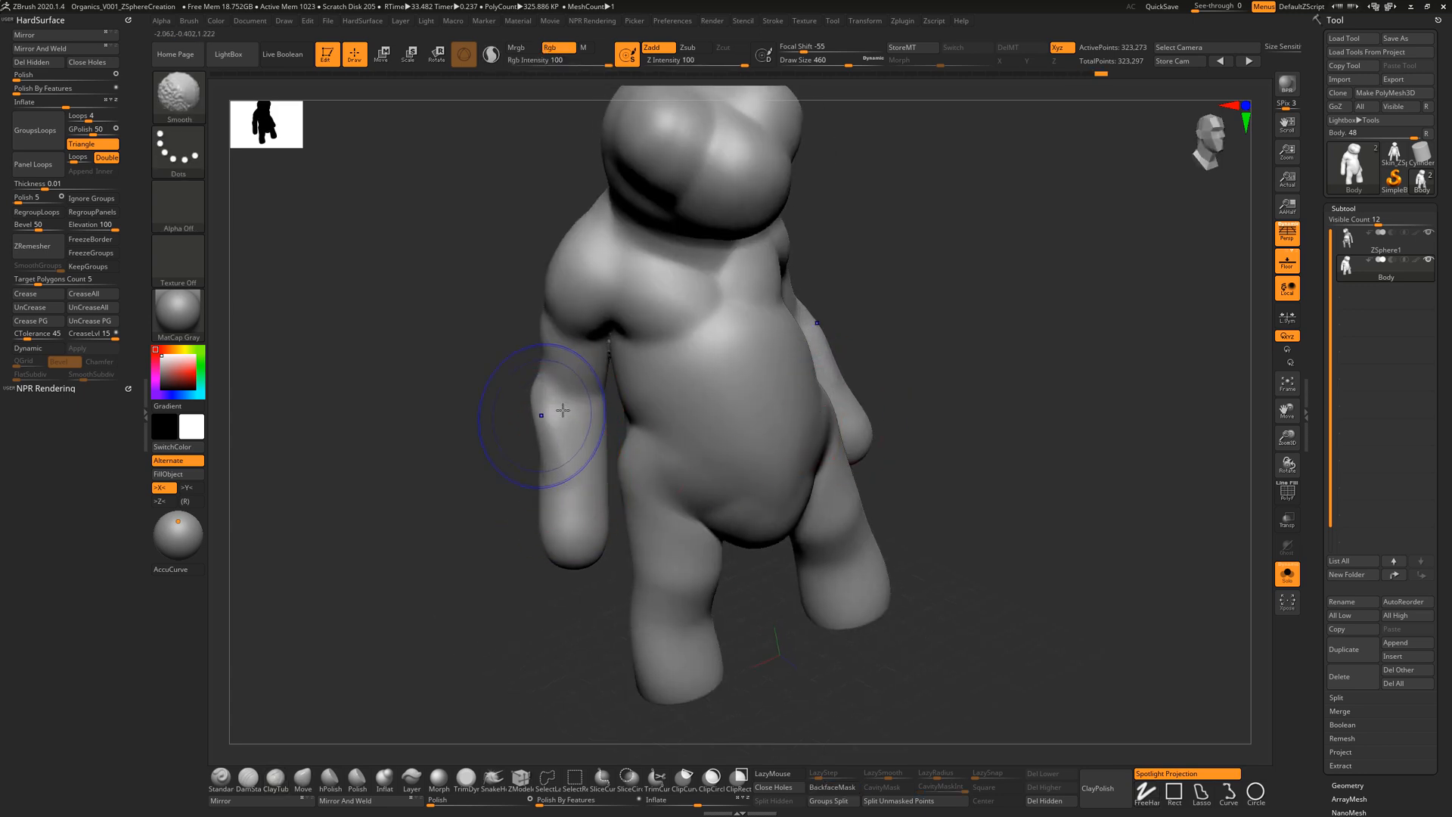
Step: Add elbow bumps on the backs of the arms with ClayTubes at draw size 234 and smooth them
{"action": "mouse_move", "coordinate": [956, 392]}
{"action": "left_mouse_down"}
{"action": "mouse_move", "coordinate": [947, 366]}
{"action": "mouse_move", "coordinate": [988, 353]}
{"action": "mouse_move", "coordinate": [1032, 363]}
{"action": "left_mouse_up"}
{"action": "mouse_move", "coordinate": [872, 431]}
{"action": "left_mouse_down"}
{"action": "mouse_move", "coordinate": [920, 431]}
{"action": "mouse_move", "coordinate": [832, 422]}
{"action": "mouse_move", "coordinate": [499, 453]}
{"action": "mouse_move", "coordinate": [504, 425]}
{"action": "left_mouse_up"}
{"action": "left_click_drag", "start_coordinate": [726, 451], "coordinate": [605, 435]}
{"action": "key", "text": "s"}
{"action": "left_click_drag", "start_coordinate": [535, 396], "coordinate": [524, 395]}
{"action": "key", "text": "s"}
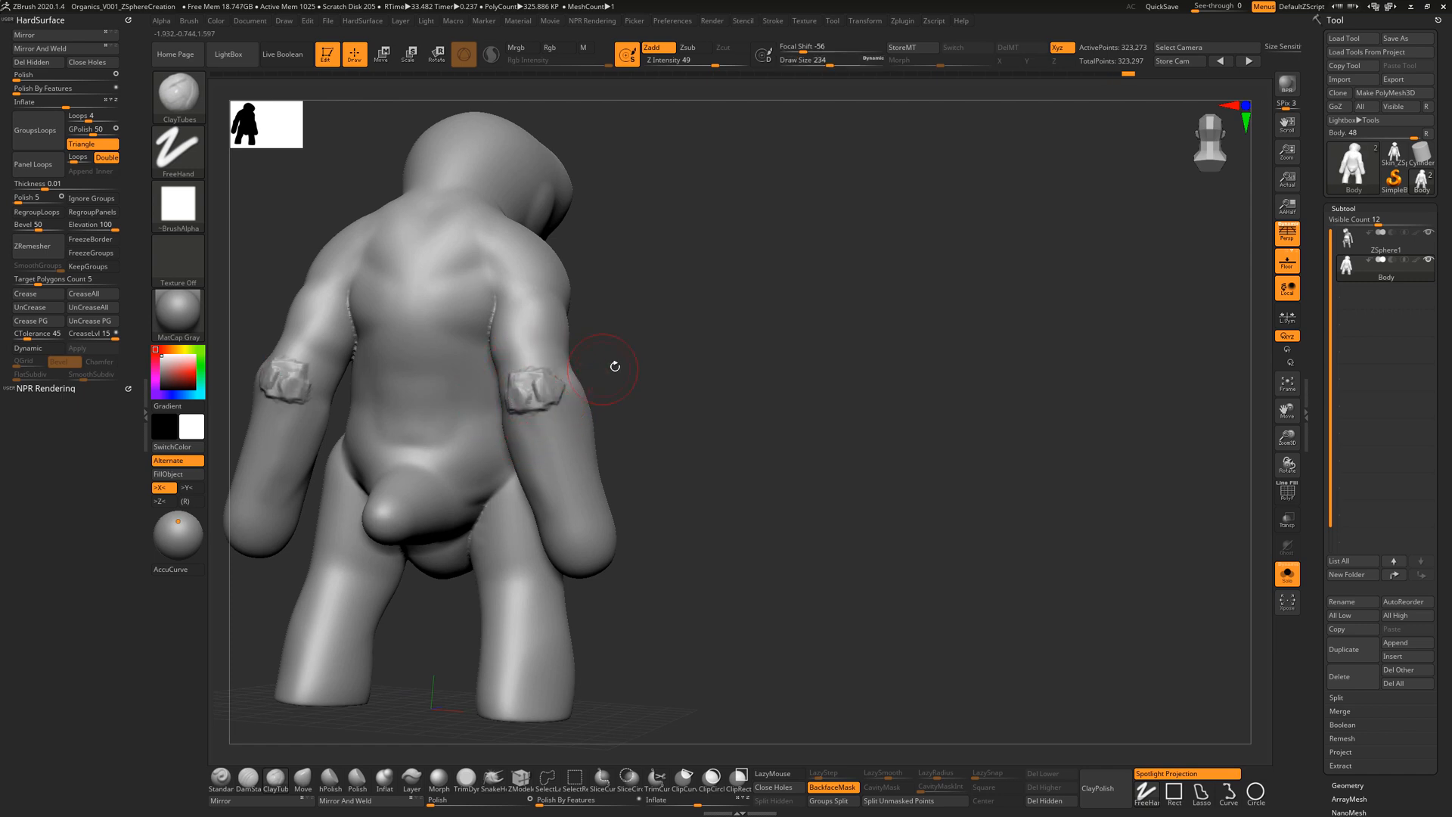
{"action": "left_click_drag", "start_coordinate": [615, 366], "coordinate": [512, 382]}
{"action": "key", "text": "shift"}
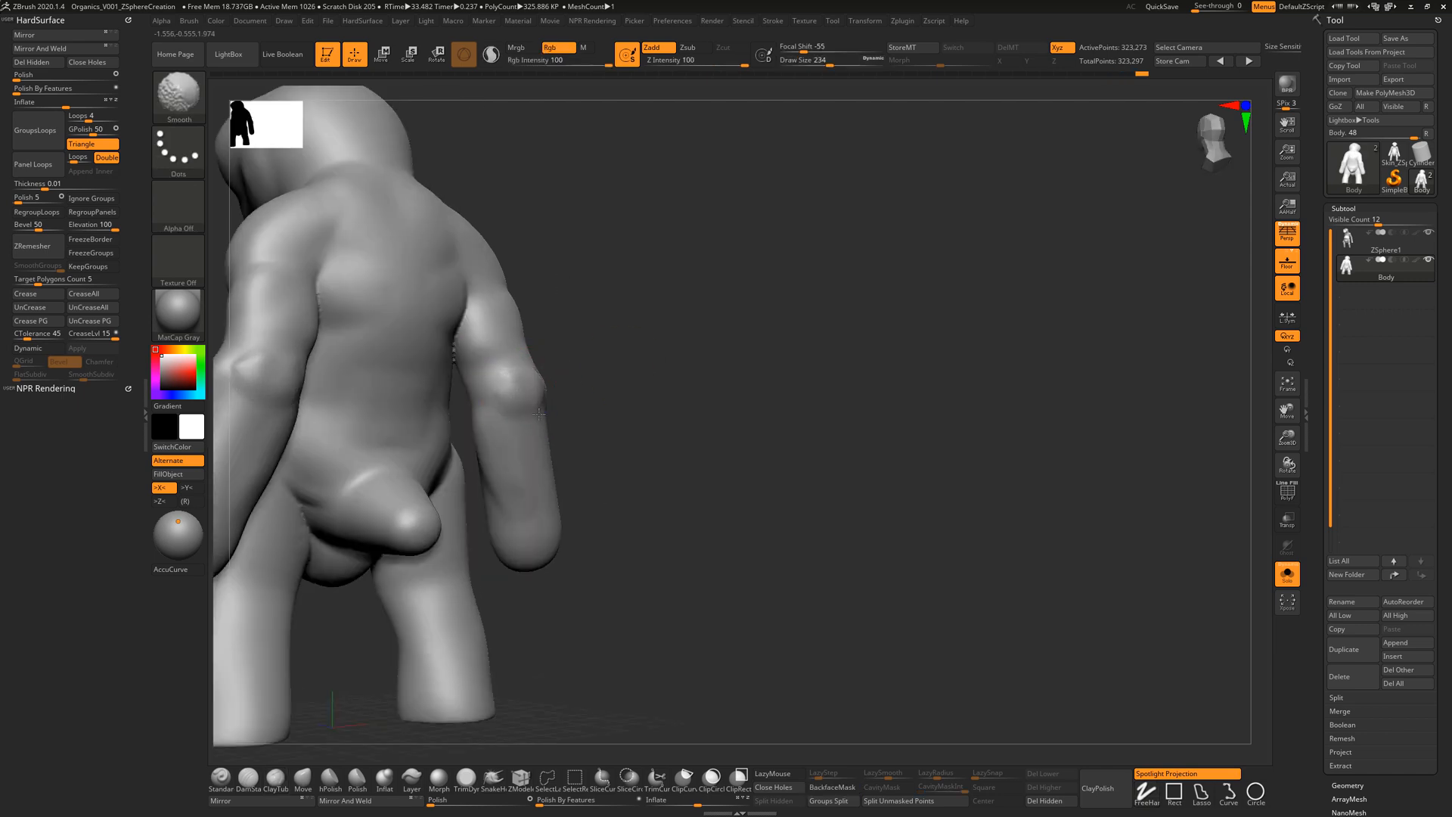
{"action": "mouse_move", "coordinate": [622, 412]}
{"action": "left_mouse_down"}
{"action": "mouse_move", "coordinate": [552, 420]}
{"action": "mouse_move", "coordinate": [546, 391]}
{"action": "left_mouse_up"}
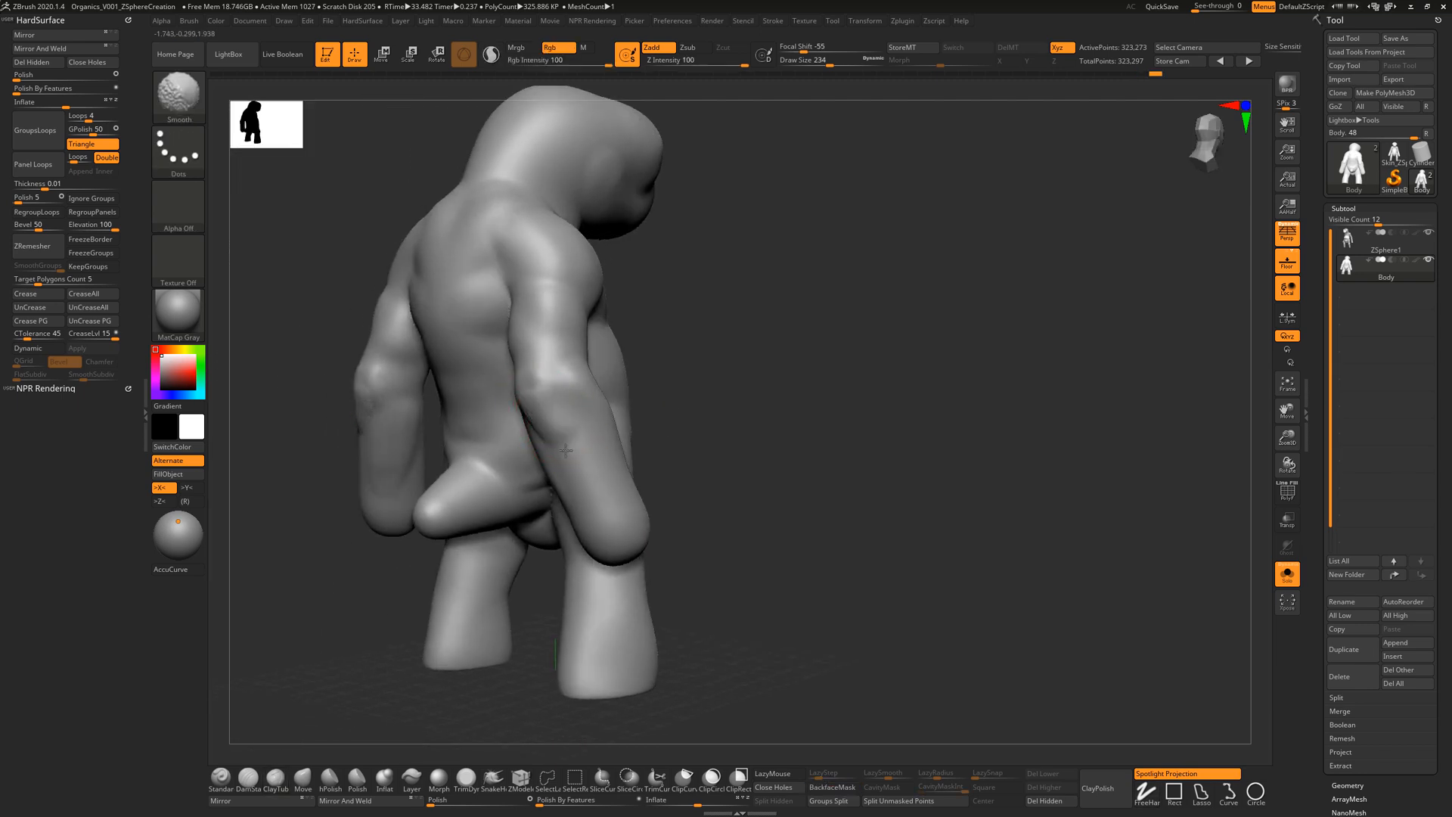
Step: Add a forearm muscle beside the elbow with ClayTubes at draw size 228 and smooth it
{"action": "left_click_drag", "start_coordinate": [772, 448], "coordinate": [567, 488]}
{"action": "mouse_move", "coordinate": [908, 376]}
{"action": "left_mouse_down"}
{"action": "mouse_move", "coordinate": [869, 388]}
{"action": "mouse_move", "coordinate": [838, 370]}
{"action": "left_mouse_up"}
{"action": "right_click_drag", "start_coordinate": [664, 339], "coordinate": [739, 300]}
{"action": "key", "text": "s"}
{"action": "left_click", "coordinate": [581, 368]}
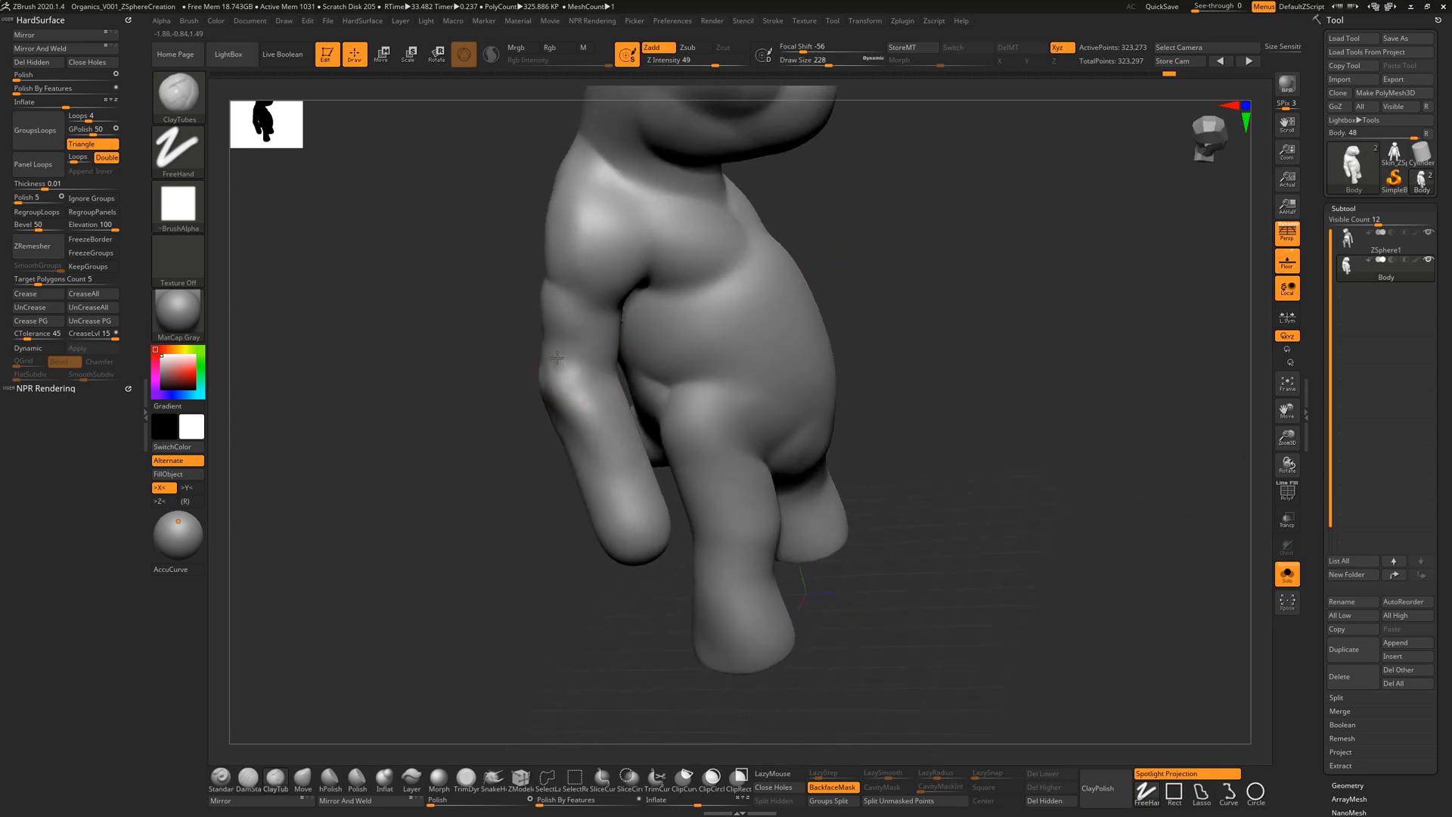
{"action": "left_click_drag", "start_coordinate": [562, 367], "coordinate": [572, 383], "text": "shift"}
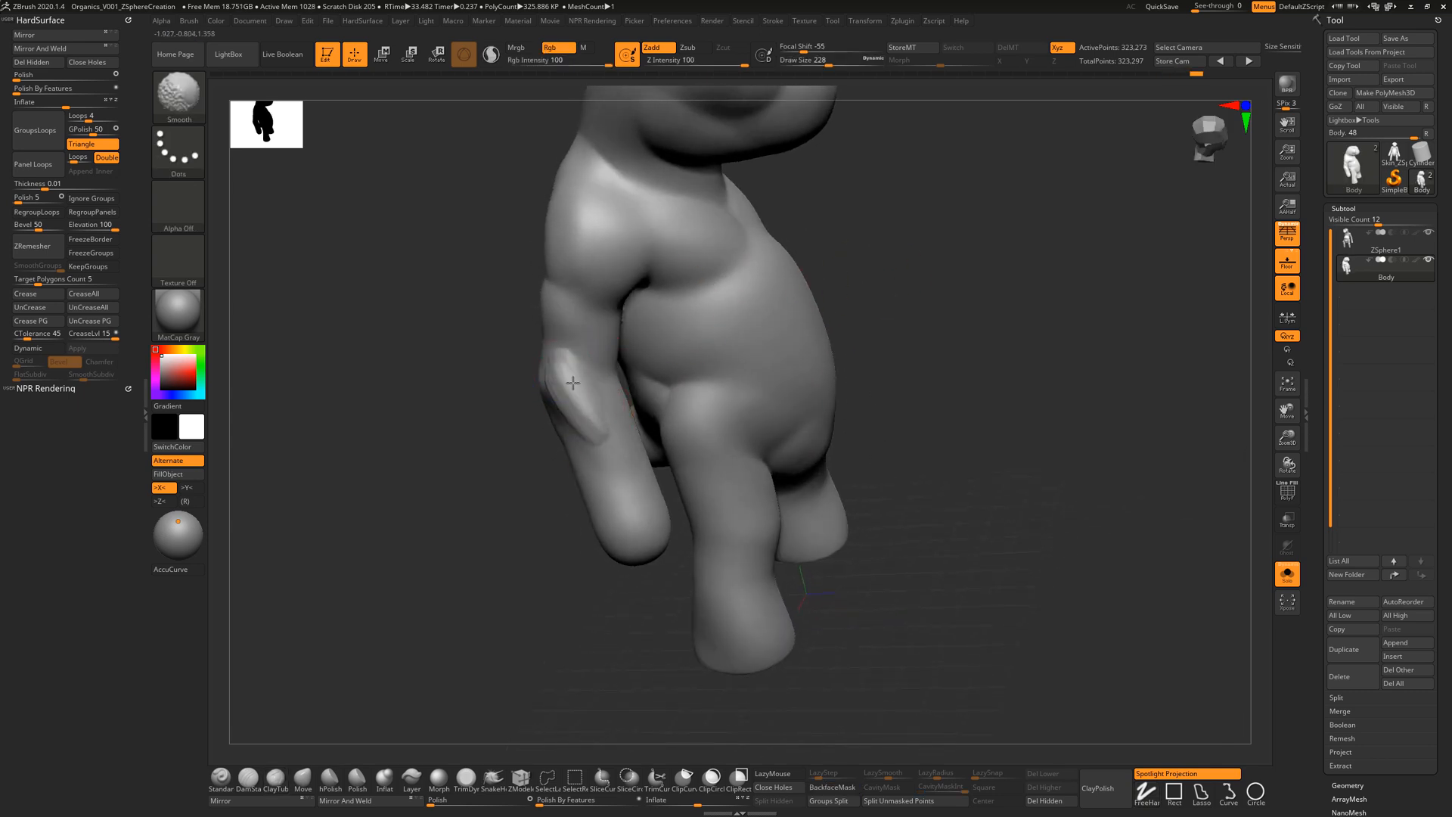
Step: Pull the first finger nub out of the ends of the hands with the SnakeHook brush at draw size 128
{"action": "mouse_move", "coordinate": [898, 406]}
{"action": "left_mouse_down"}
{"action": "mouse_move", "coordinate": [966, 379]}
{"action": "mouse_move", "coordinate": [940, 396]}
{"action": "mouse_move", "coordinate": [947, 379]}
{"action": "mouse_move", "coordinate": [938, 424]}
{"action": "mouse_move", "coordinate": [953, 457]}
{"action": "mouse_move", "coordinate": [1006, 379]}
{"action": "mouse_move", "coordinate": [1048, 400]}
{"action": "left_mouse_up"}
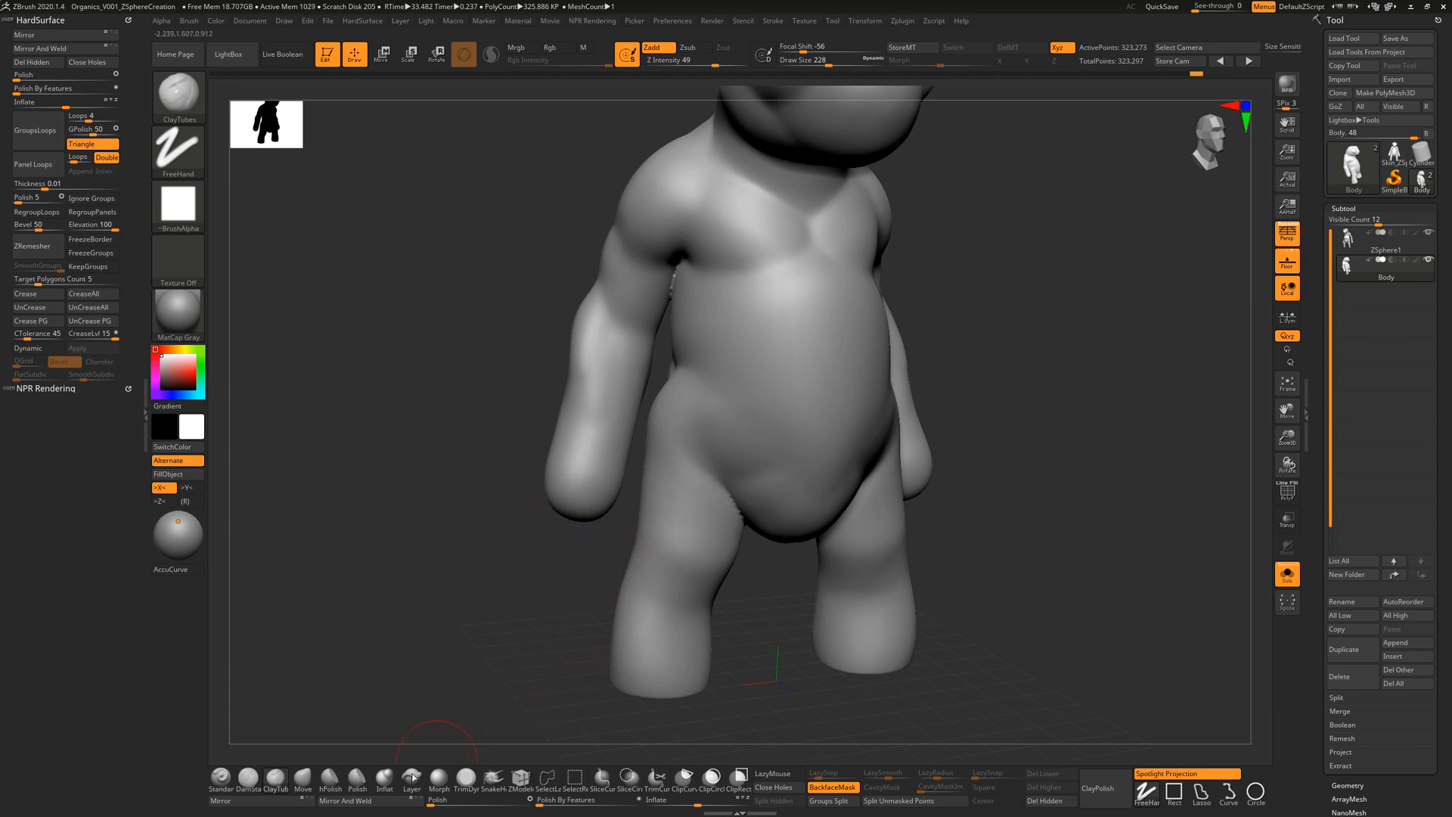
{"action": "left_click", "coordinate": [492, 779]}
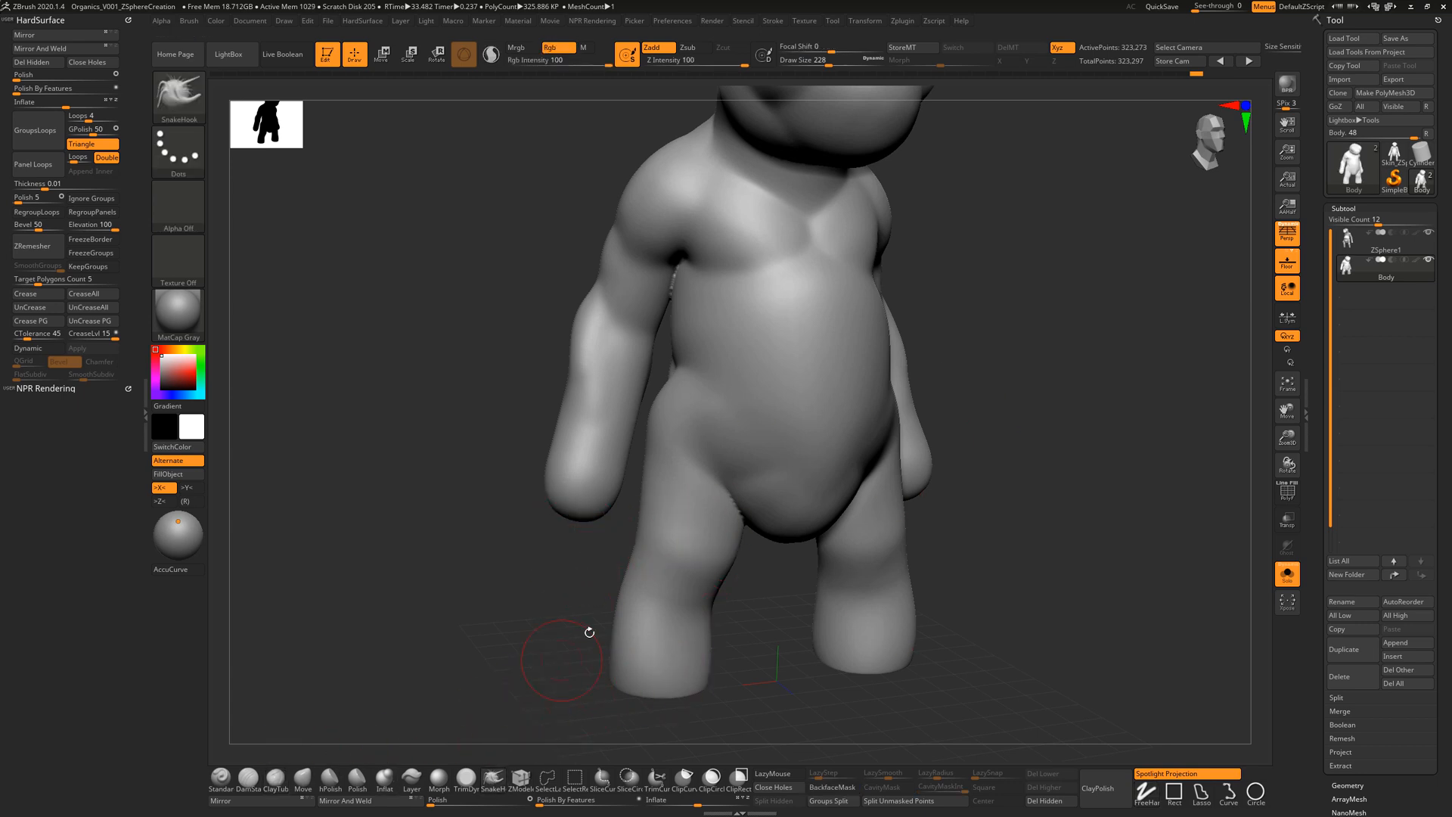
{"action": "mouse_move", "coordinate": [543, 586]}
{"action": "left_mouse_down"}
{"action": "mouse_move", "coordinate": [587, 518]}
{"action": "mouse_move", "coordinate": [565, 521]}
{"action": "left_mouse_up"}
{"action": "key", "text": "s"}
{"action": "key", "text": "s"}
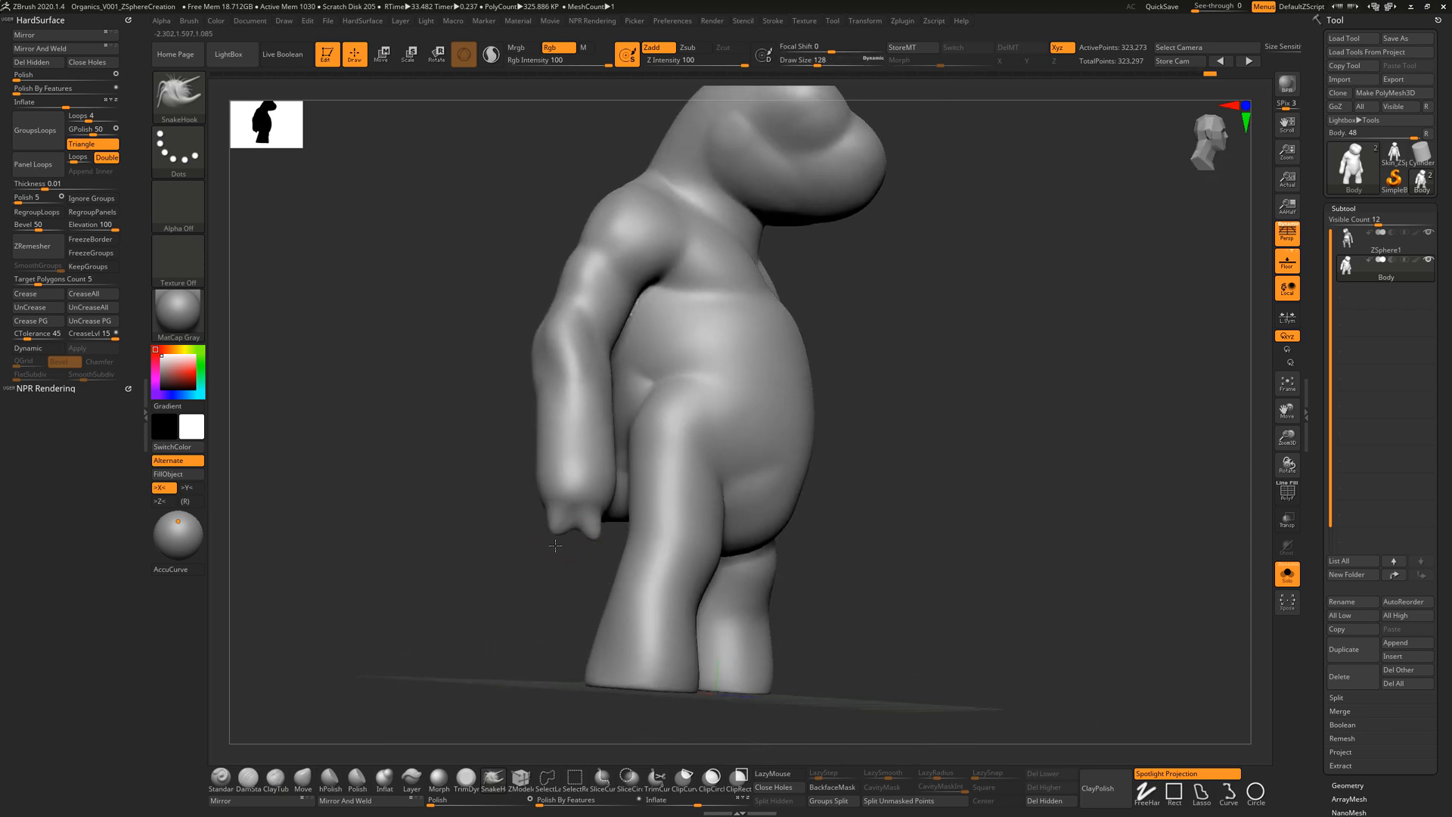
{"action": "left_click_drag", "start_coordinate": [906, 466], "coordinate": [824, 481]}
{"action": "key", "text": "ctrl+z"}
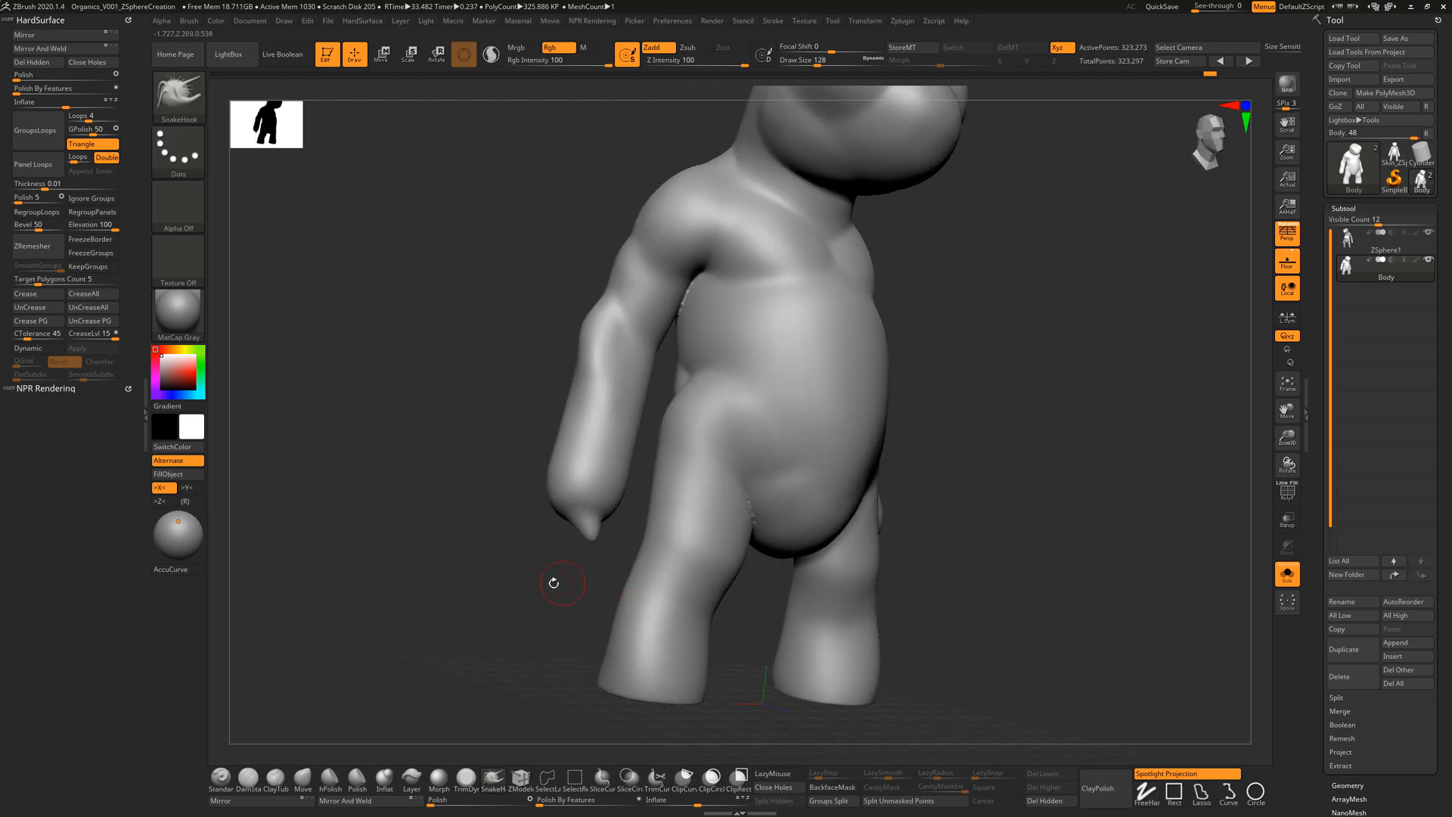
{"action": "left_click_drag", "start_coordinate": [555, 583], "coordinate": [611, 585]}
{"action": "left_click_drag", "start_coordinate": [497, 630], "coordinate": [566, 640], "text": "ctrl"}
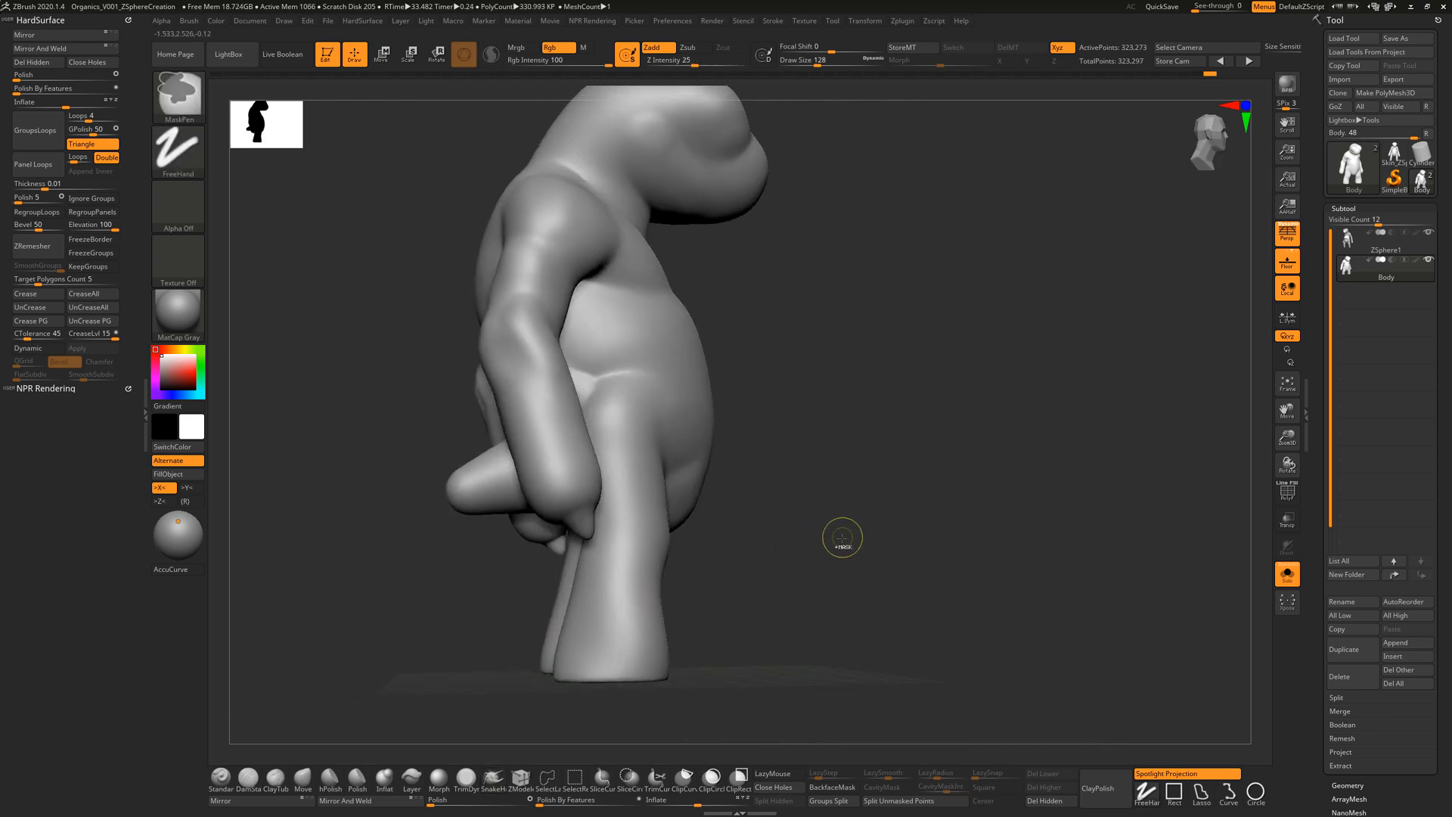
Step: Pull out the remaining short fingers and a thumb on each hand with SnakeHook at draw size 128
{"action": "left_click_drag", "start_coordinate": [840, 557], "coordinate": [535, 520]}
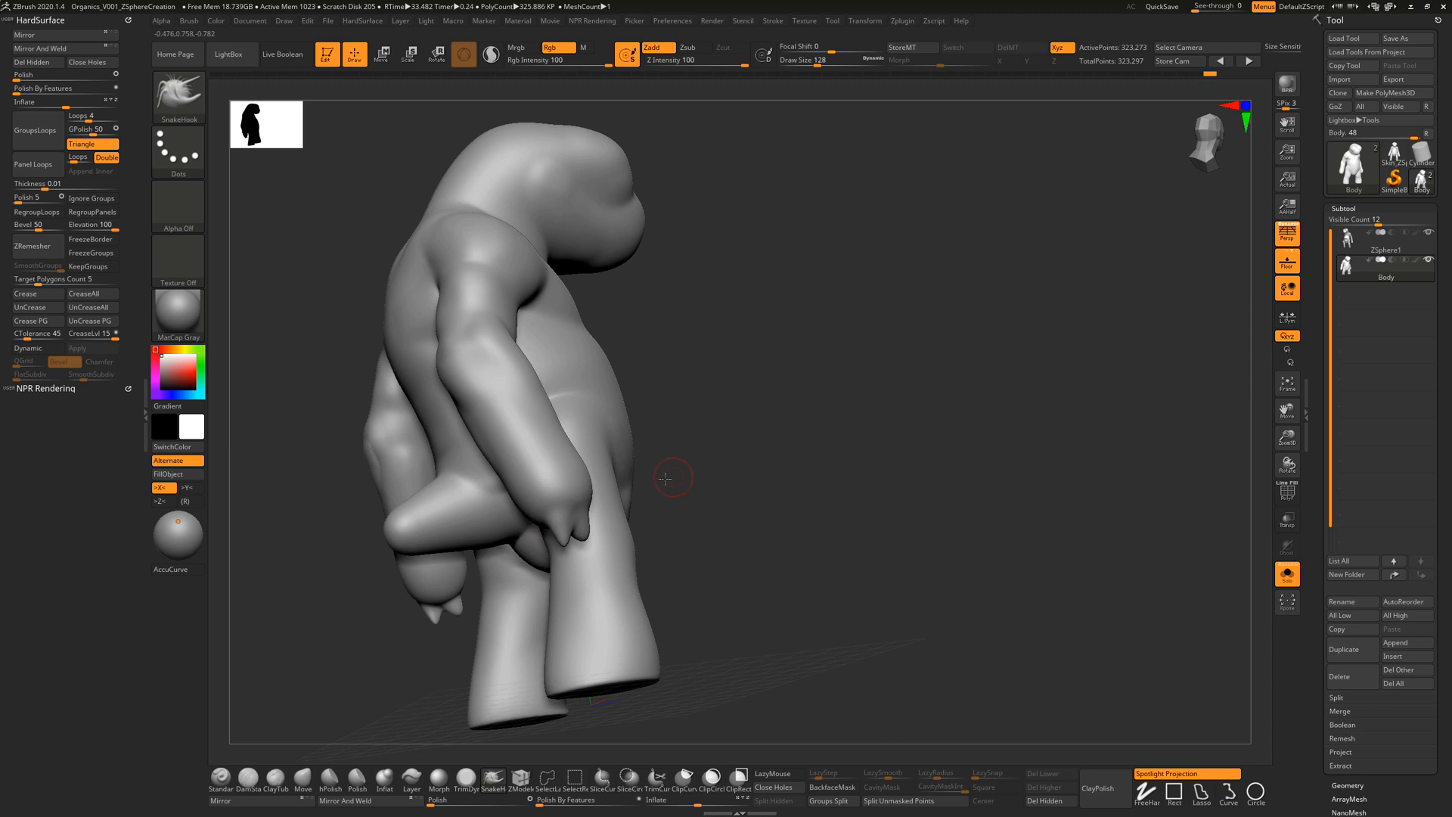
{"action": "left_click_drag", "start_coordinate": [665, 478], "coordinate": [536, 519]}
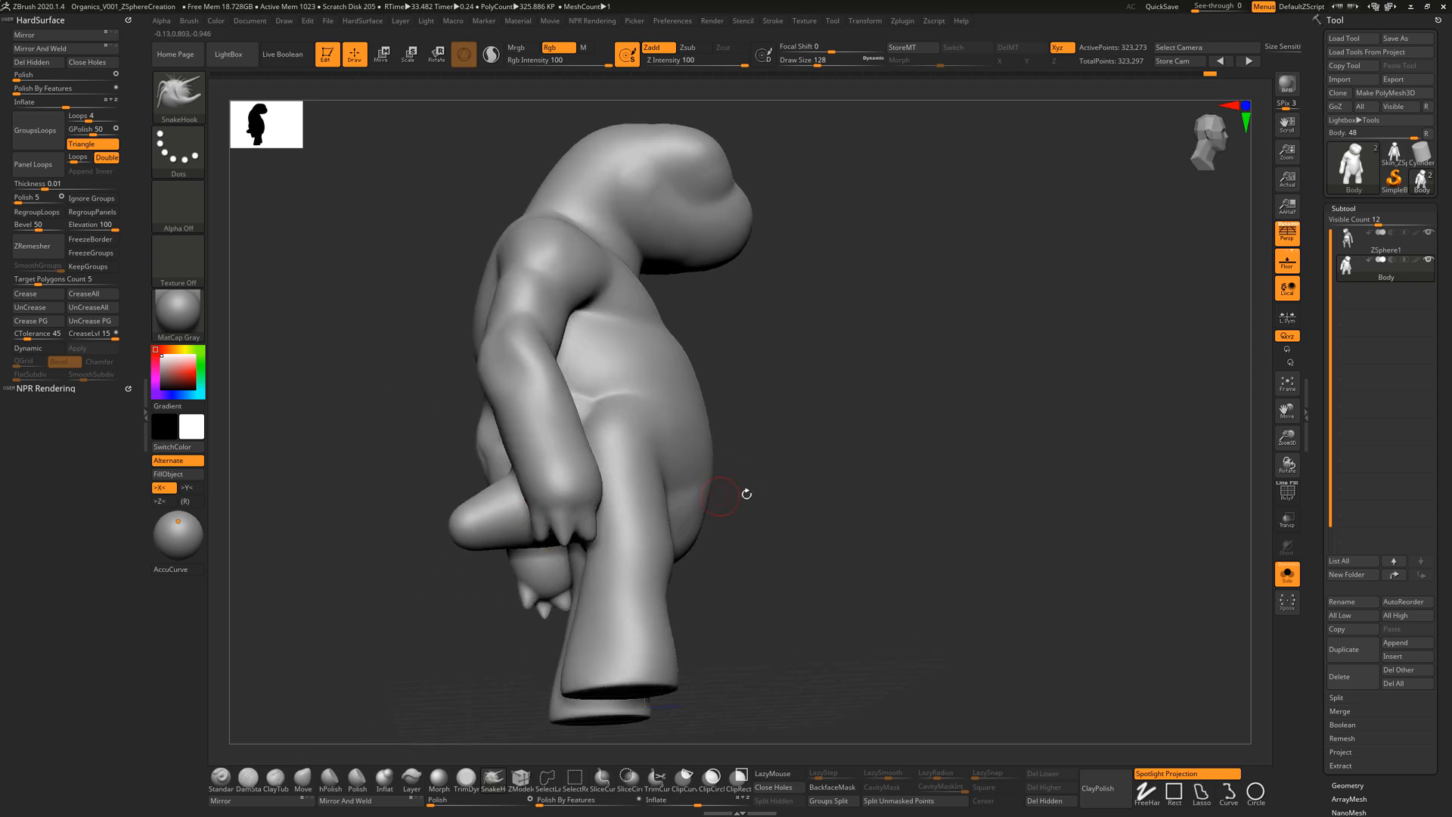
{"action": "mouse_move", "coordinate": [747, 494]}
{"action": "left_mouse_down"}
{"action": "mouse_move", "coordinate": [801, 502]}
{"action": "mouse_move", "coordinate": [759, 466]}
{"action": "mouse_move", "coordinate": [771, 454]}
{"action": "mouse_move", "coordinate": [783, 458]}
{"action": "mouse_move", "coordinate": [606, 503]}
{"action": "mouse_move", "coordinate": [718, 545]}
{"action": "mouse_move", "coordinate": [845, 552]}
{"action": "mouse_move", "coordinate": [837, 603]}
{"action": "left_mouse_up"}
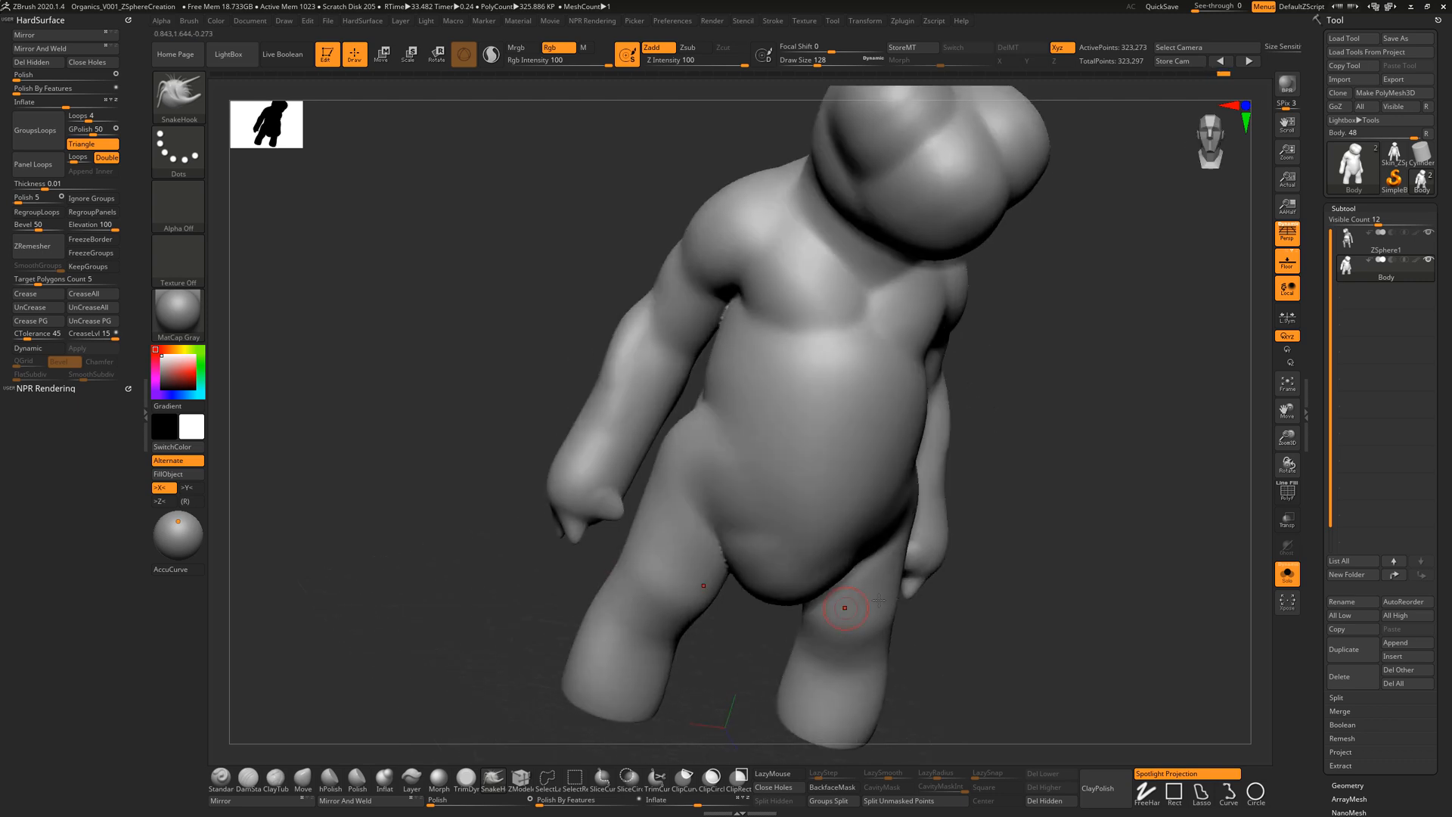
{"action": "key", "text": "ctrl"}
{"action": "left_click_drag", "start_coordinate": [1077, 506], "coordinate": [1061, 502]}
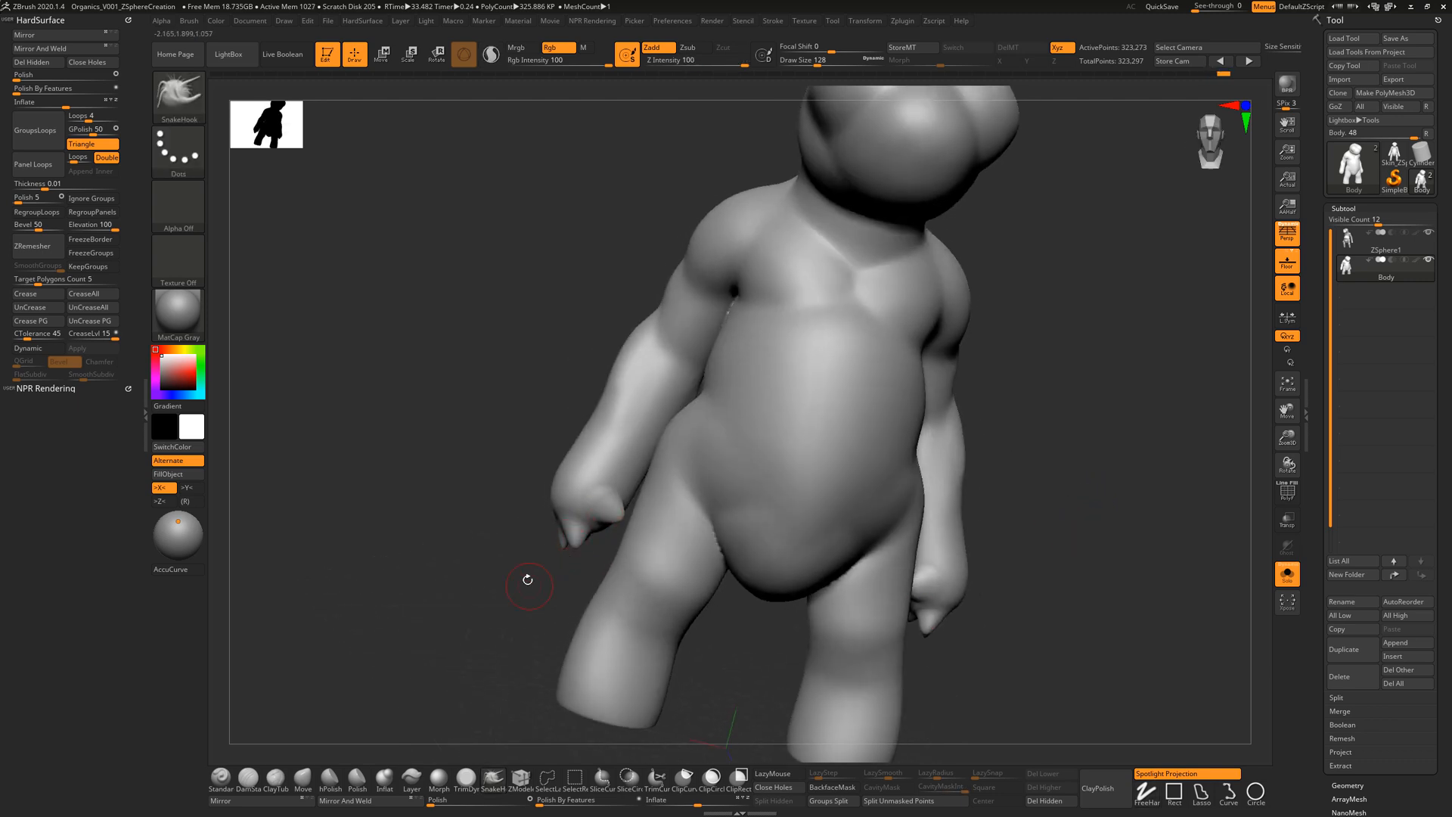
Step: Refine the thumb and hand shape with SnakeHook at draw sizes 245 and 318 and update the DynaMesh
{"action": "key", "text": "s"}
{"action": "left_click_drag", "start_coordinate": [530, 580], "coordinate": [544, 581]}
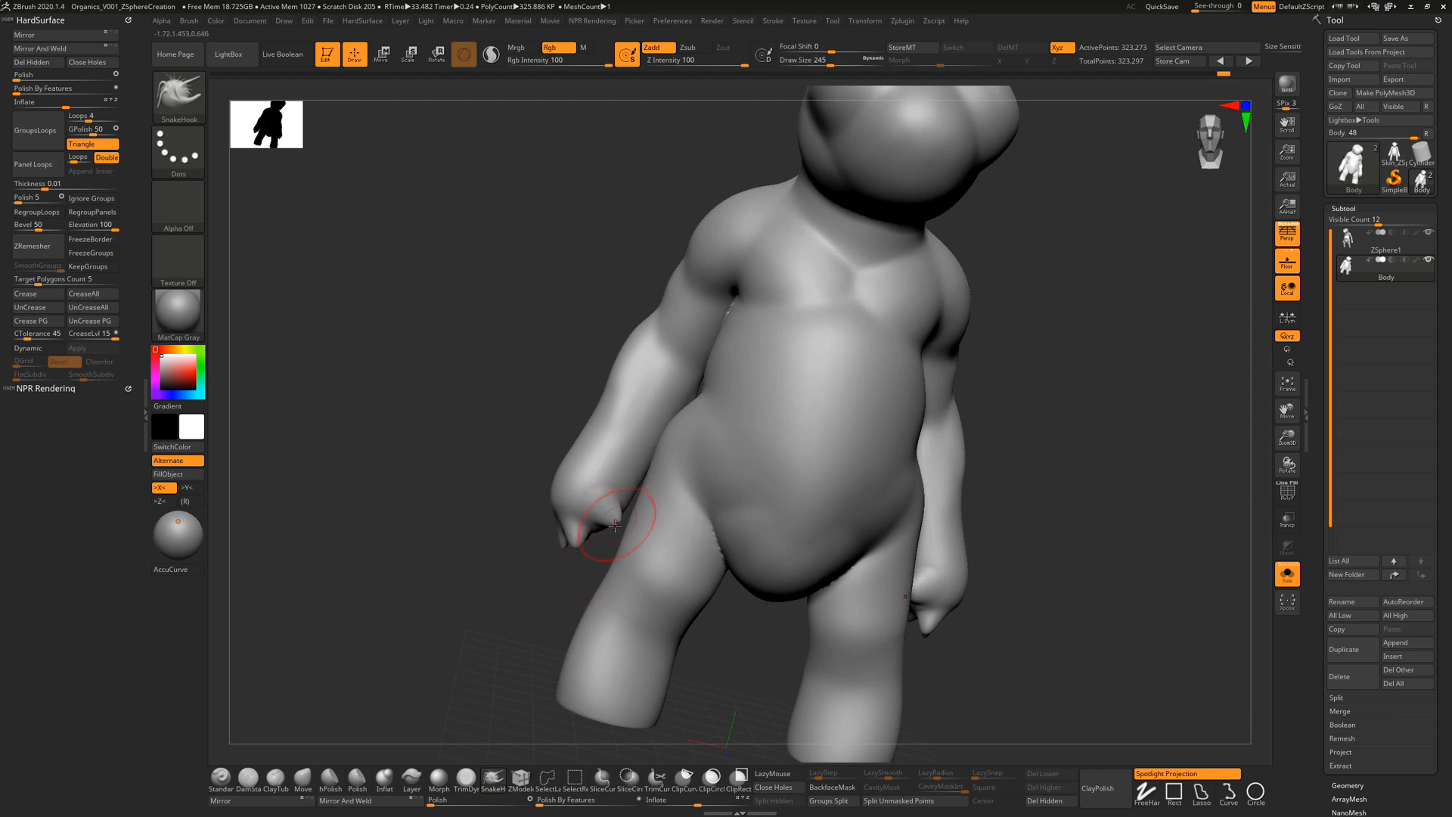
{"action": "left_click_drag", "start_coordinate": [563, 521], "coordinate": [573, 521]}
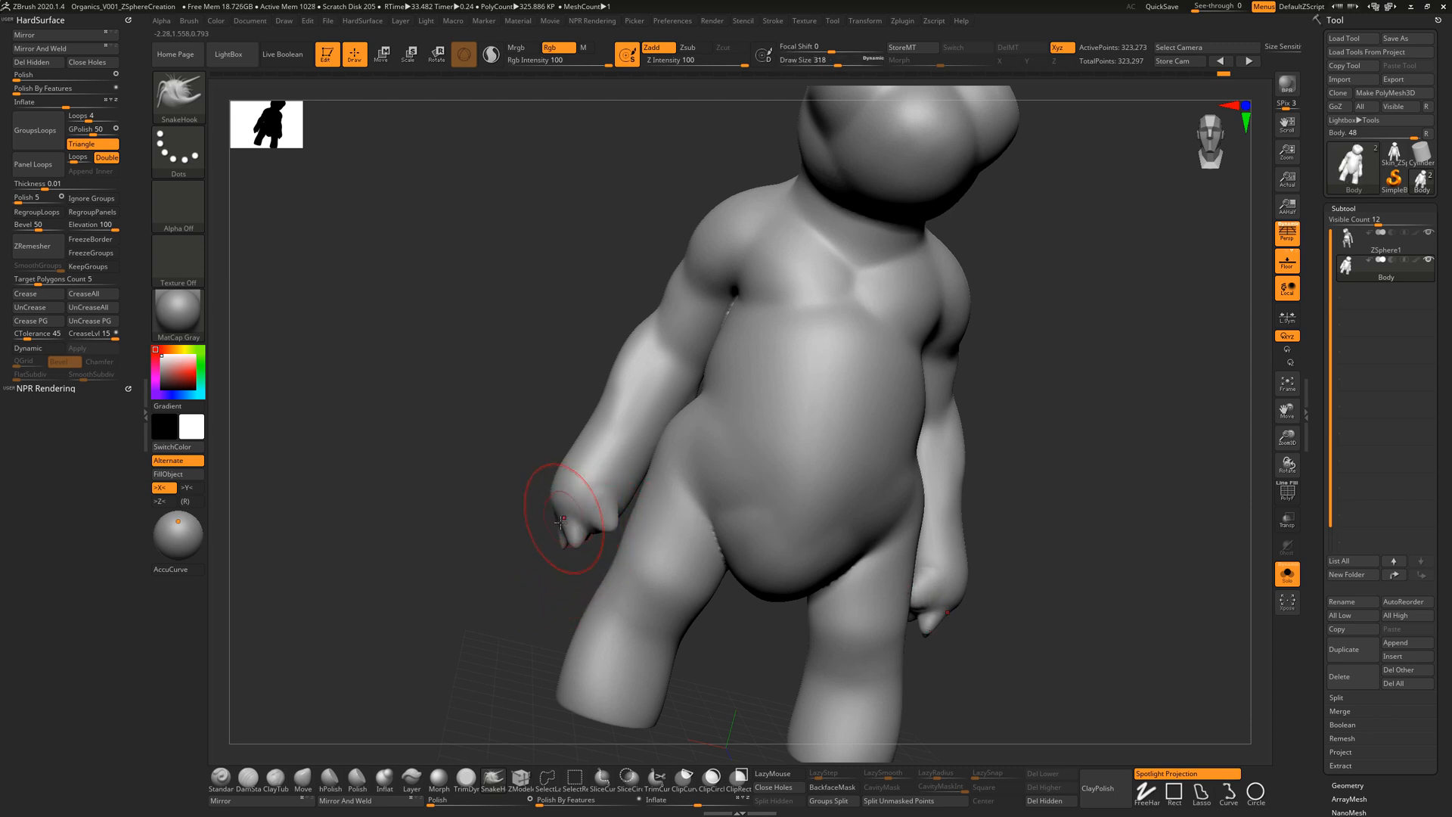
{"action": "mouse_move", "coordinate": [562, 479]}
{"action": "right_mouse_down"}
{"action": "mouse_move", "coordinate": [567, 534]}
{"action": "mouse_move", "coordinate": [519, 519]}
{"action": "right_mouse_up"}
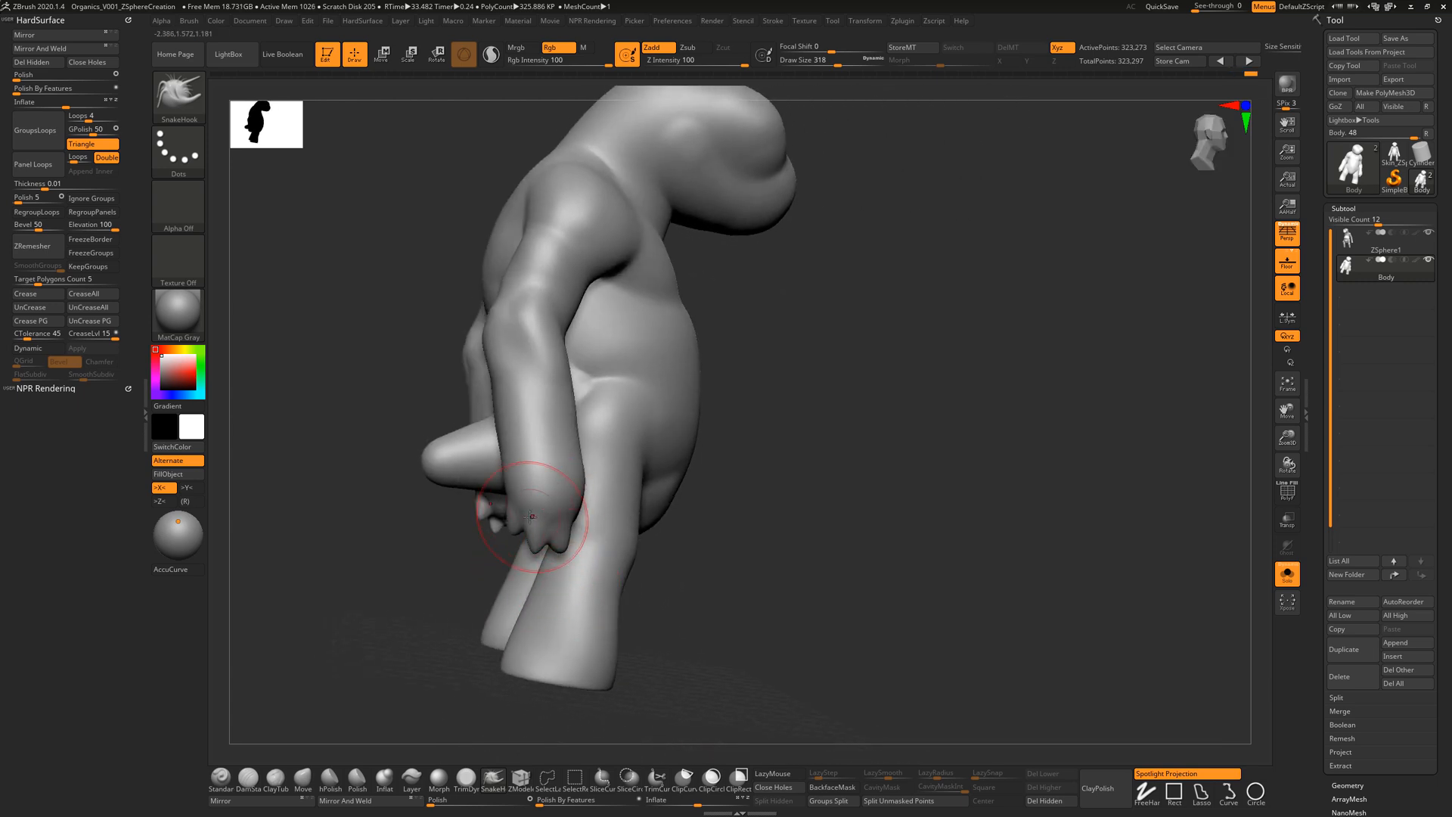
{"action": "right_click_drag", "start_coordinate": [787, 485], "coordinate": [596, 517]}
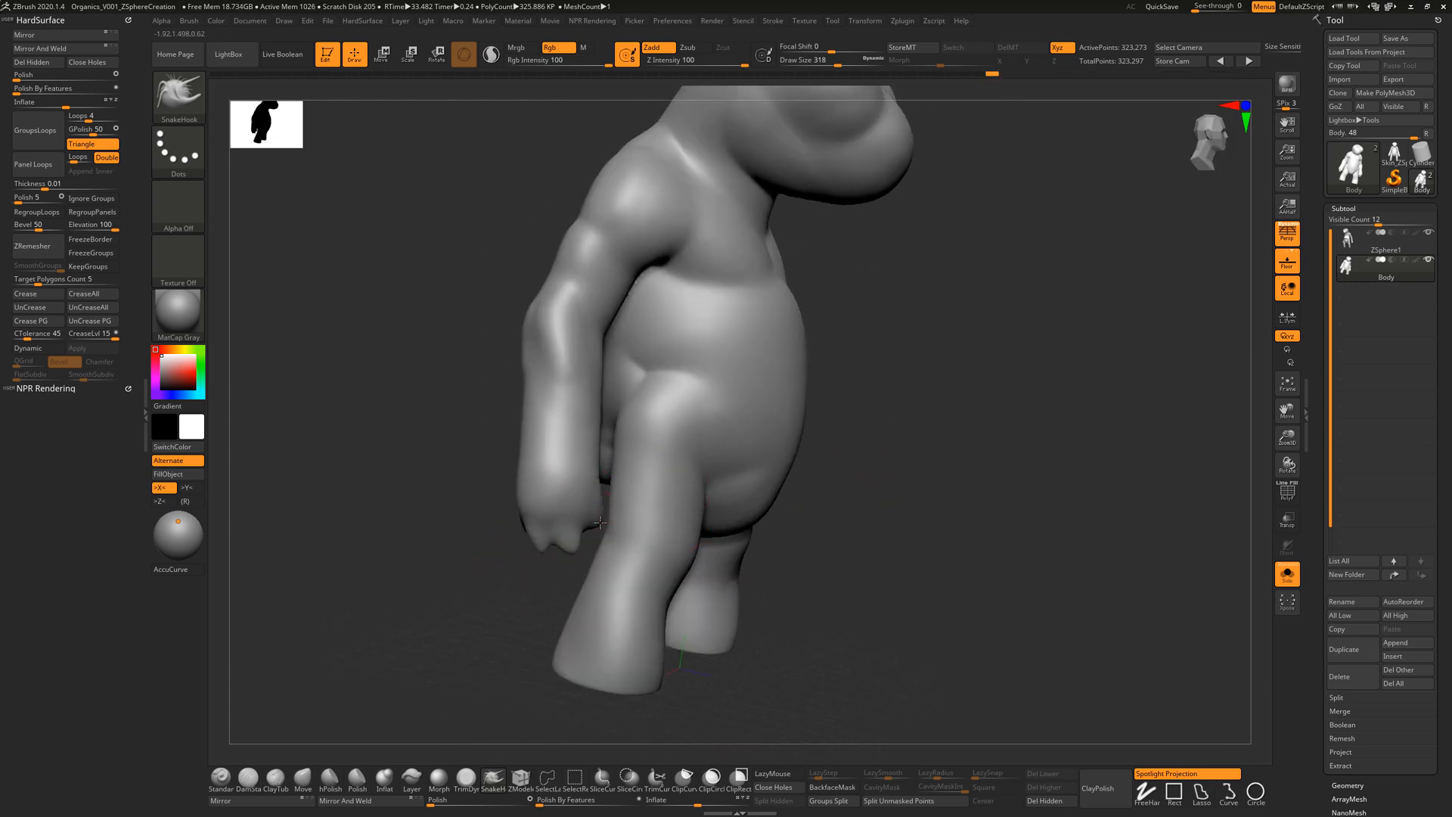
{"action": "right_click_drag", "start_coordinate": [870, 443], "coordinate": [972, 400]}
{"action": "left_click_drag", "start_coordinate": [959, 382], "coordinate": [883, 478], "text": "ctrl"}
{"action": "right_click_drag", "start_coordinate": [893, 439], "coordinate": [871, 472]}
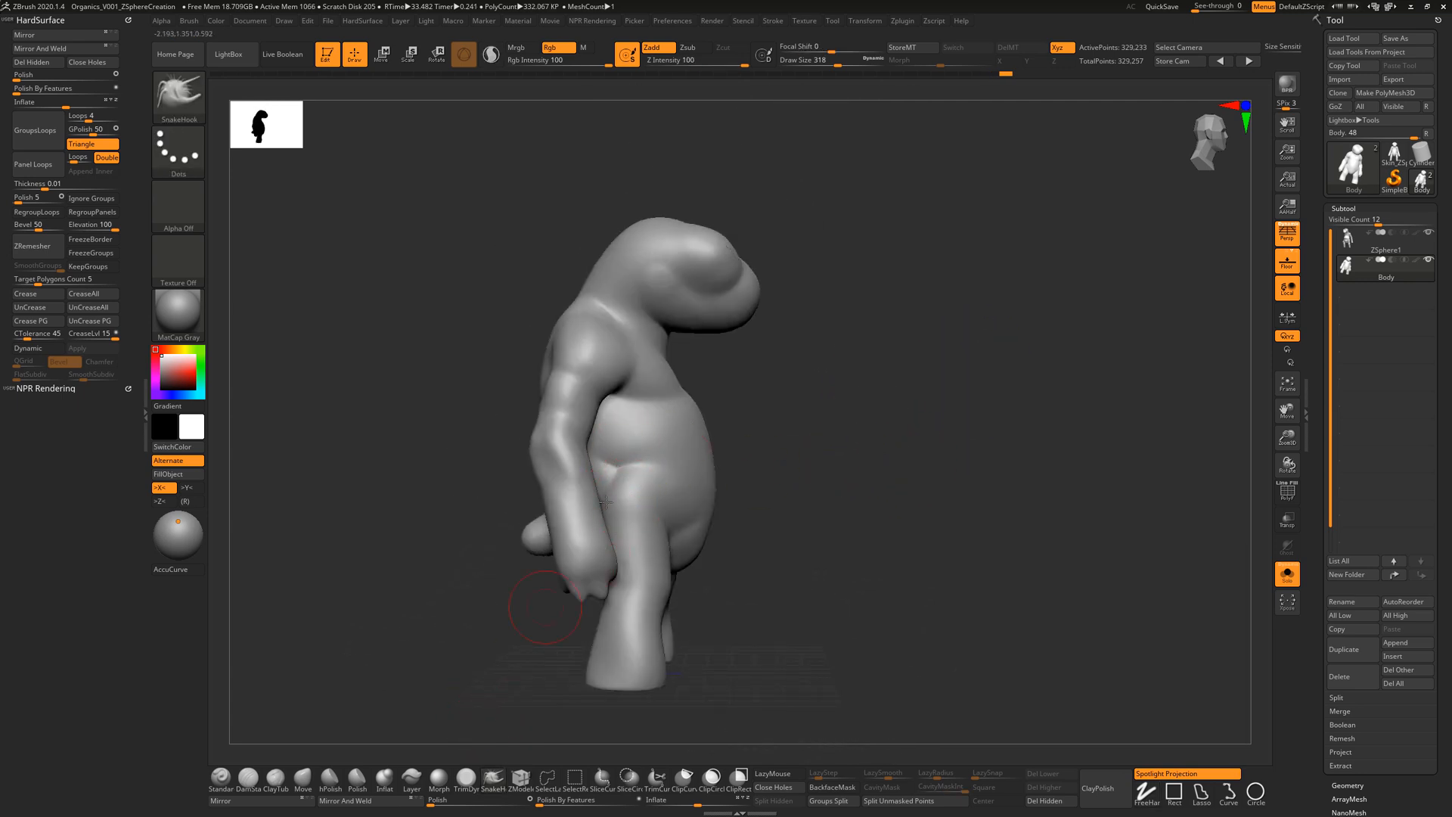
Step: Pull the front of the belly outward with SnakeHook at draw size 1000
{"action": "key", "text": "s"}
{"action": "left_click_drag", "start_coordinate": [605, 478], "coordinate": [647, 477]}
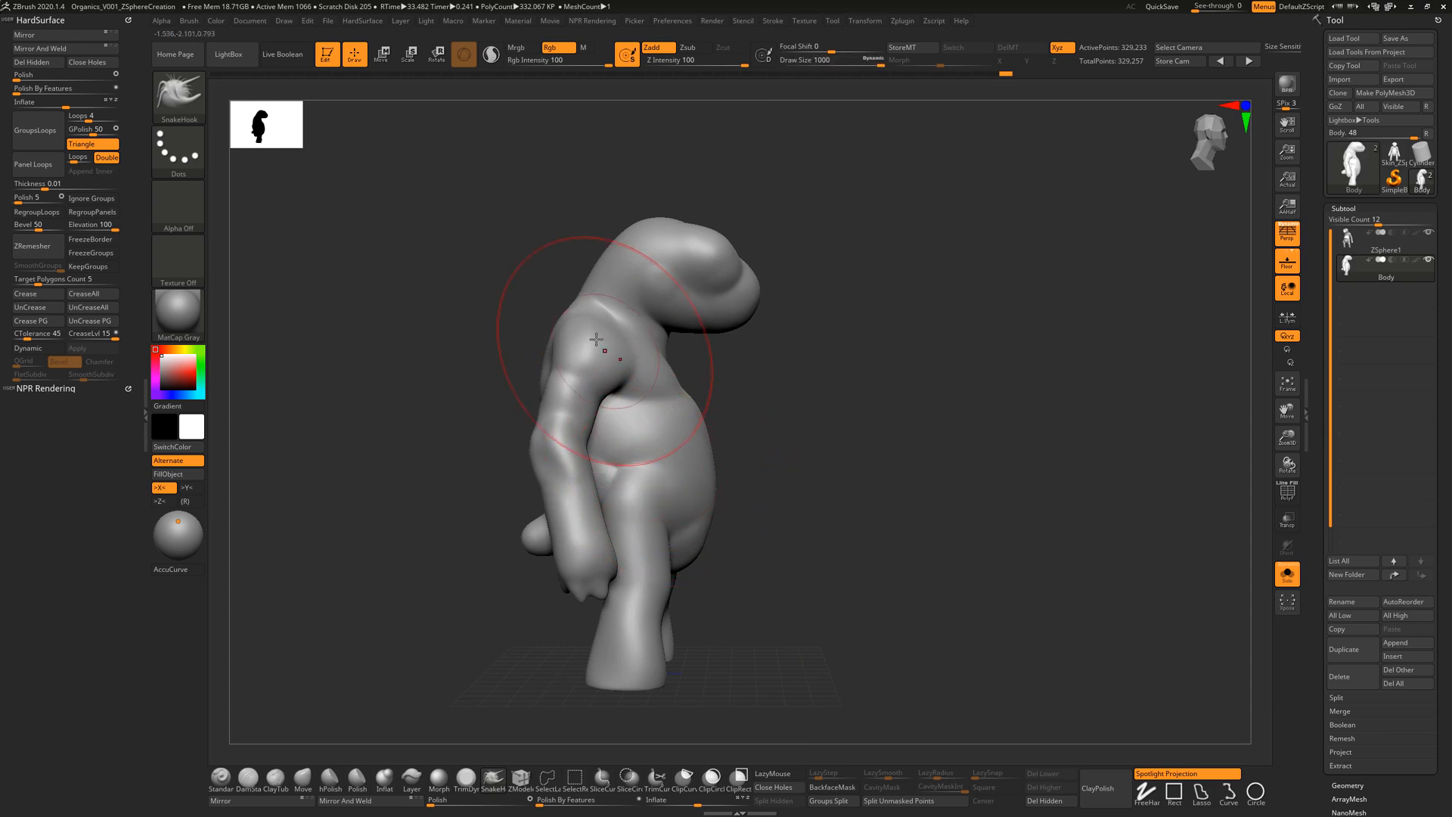
{"action": "left_click_drag", "start_coordinate": [596, 340], "coordinate": [672, 402], "text": "shift"}
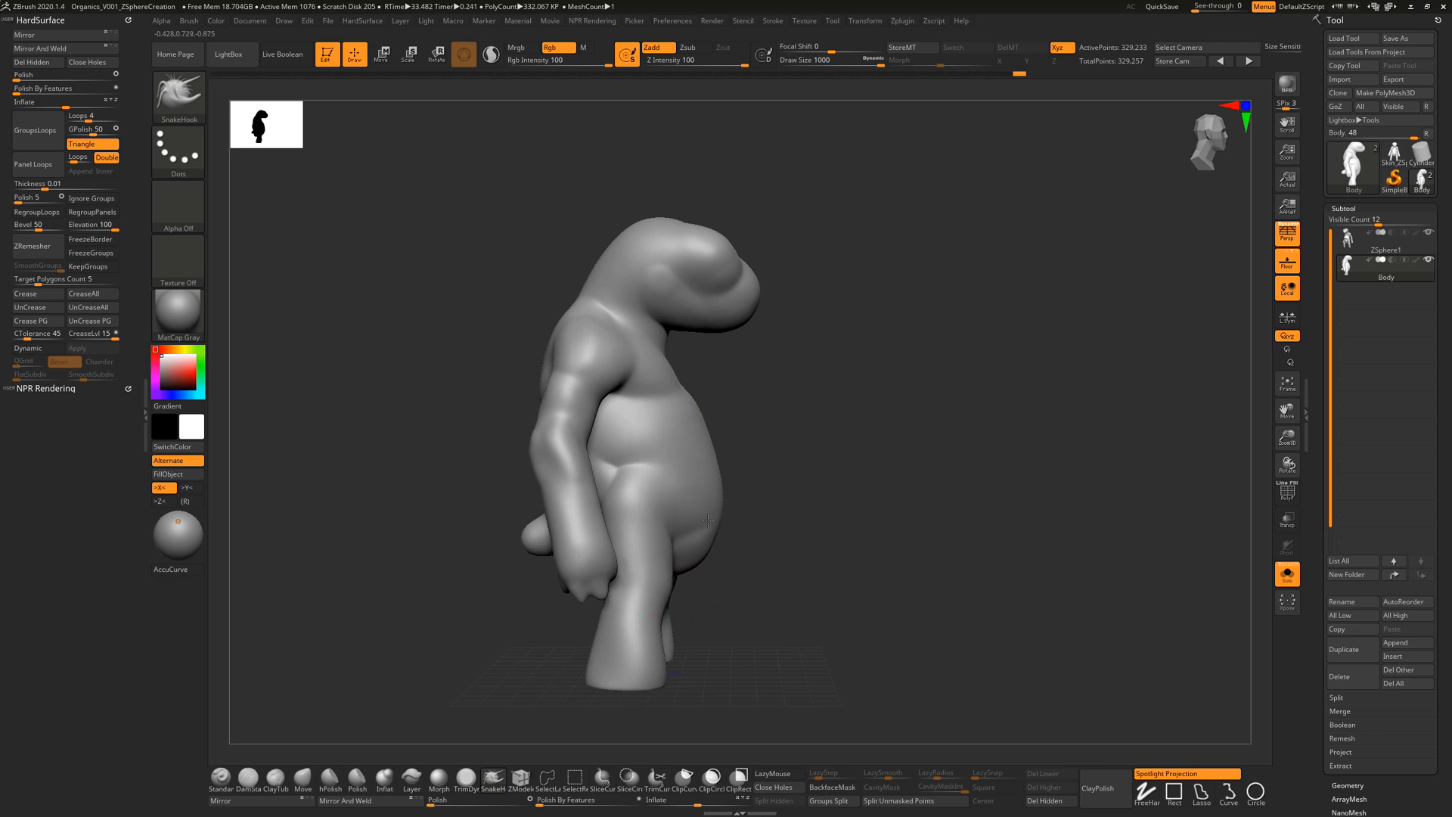
{"action": "mouse_move", "coordinate": [779, 475]}
{"action": "left_mouse_down"}
{"action": "mouse_move", "coordinate": [804, 490]}
{"action": "mouse_move", "coordinate": [749, 488]}
{"action": "mouse_move", "coordinate": [820, 479]}
{"action": "mouse_move", "coordinate": [703, 477]}
{"action": "mouse_move", "coordinate": [687, 509]}
{"action": "left_mouse_up"}
Step: Reshape the lower belly above the crotch with SnakeHook at draw size 611
{"action": "key", "text": "s"}
{"action": "key", "text": "s"}
{"action": "left_click_drag", "start_coordinate": [817, 470], "coordinate": [779, 503]}
{"action": "key", "text": "s"}
{"action": "left_click_drag", "start_coordinate": [679, 521], "coordinate": [665, 534]}
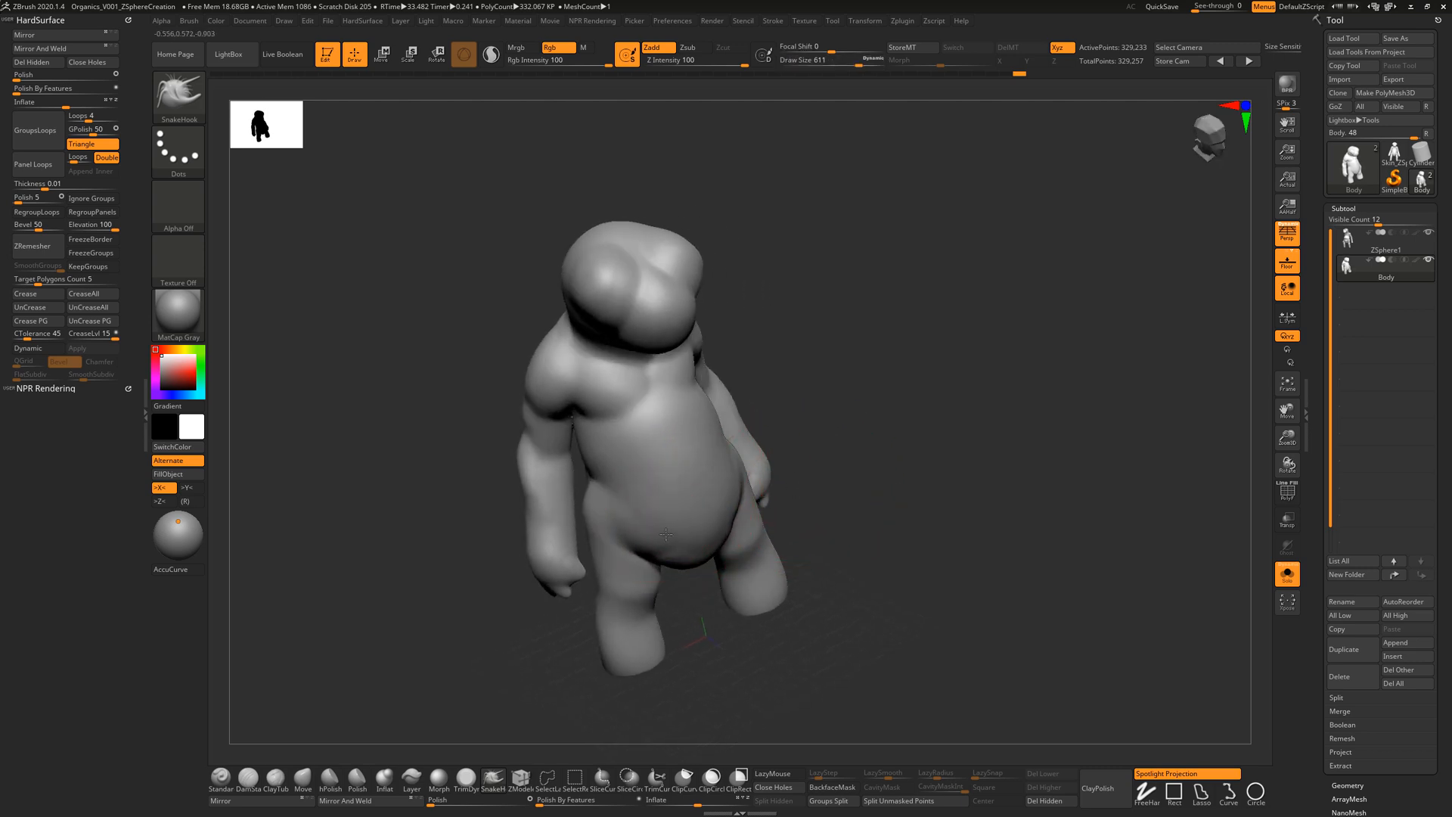
Step: Bend the tail downward behind the legs with SnakeHook at draw size 611
{"action": "left_click_drag", "start_coordinate": [806, 481], "coordinate": [755, 517]}
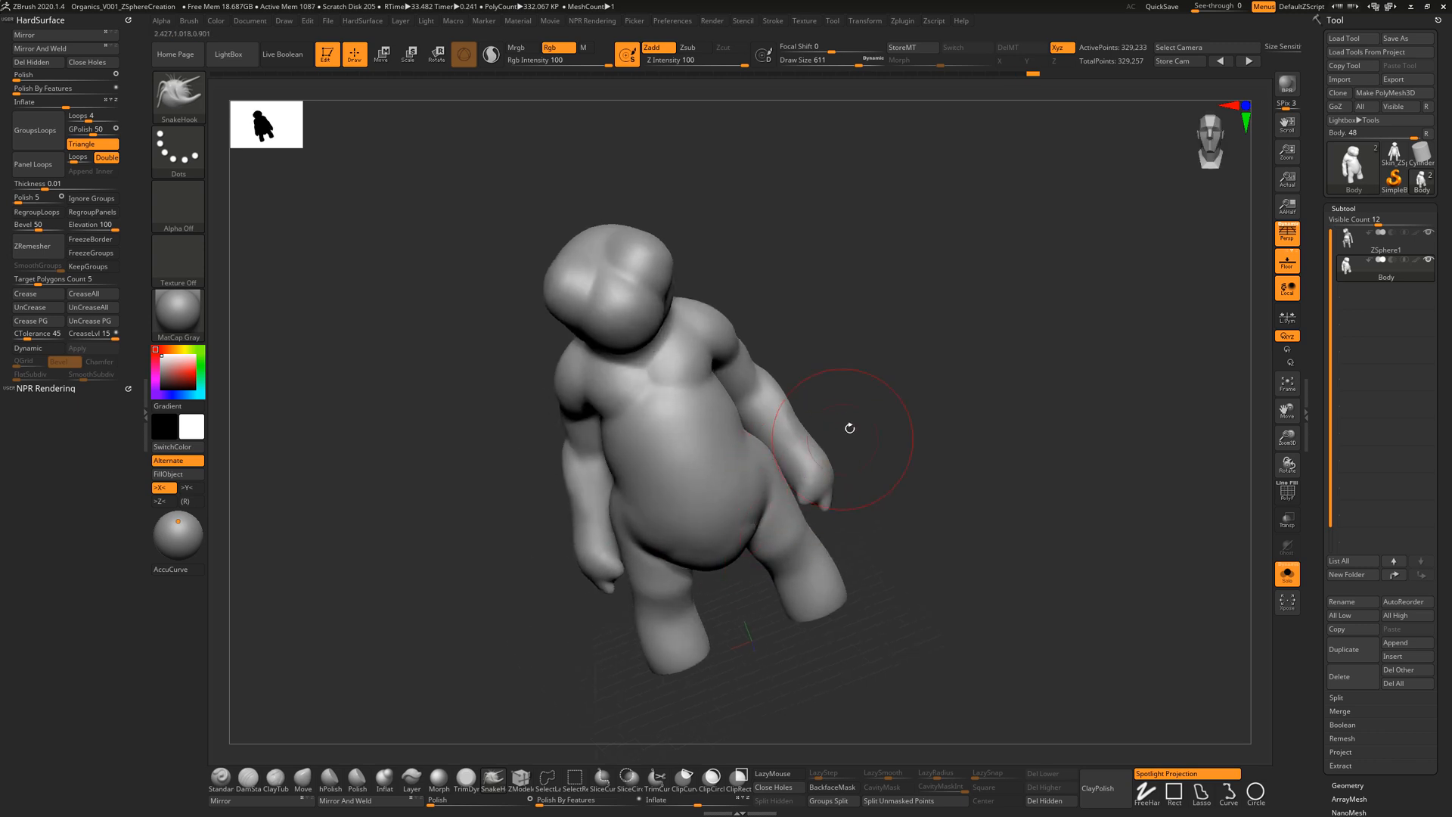
{"action": "mouse_move", "coordinate": [850, 428]}
{"action": "left_mouse_down"}
{"action": "mouse_move", "coordinate": [832, 444]}
{"action": "mouse_move", "coordinate": [864, 498]}
{"action": "mouse_move", "coordinate": [732, 549]}
{"action": "left_mouse_up"}
{"action": "left_click_drag", "start_coordinate": [692, 675], "coordinate": [660, 532]}
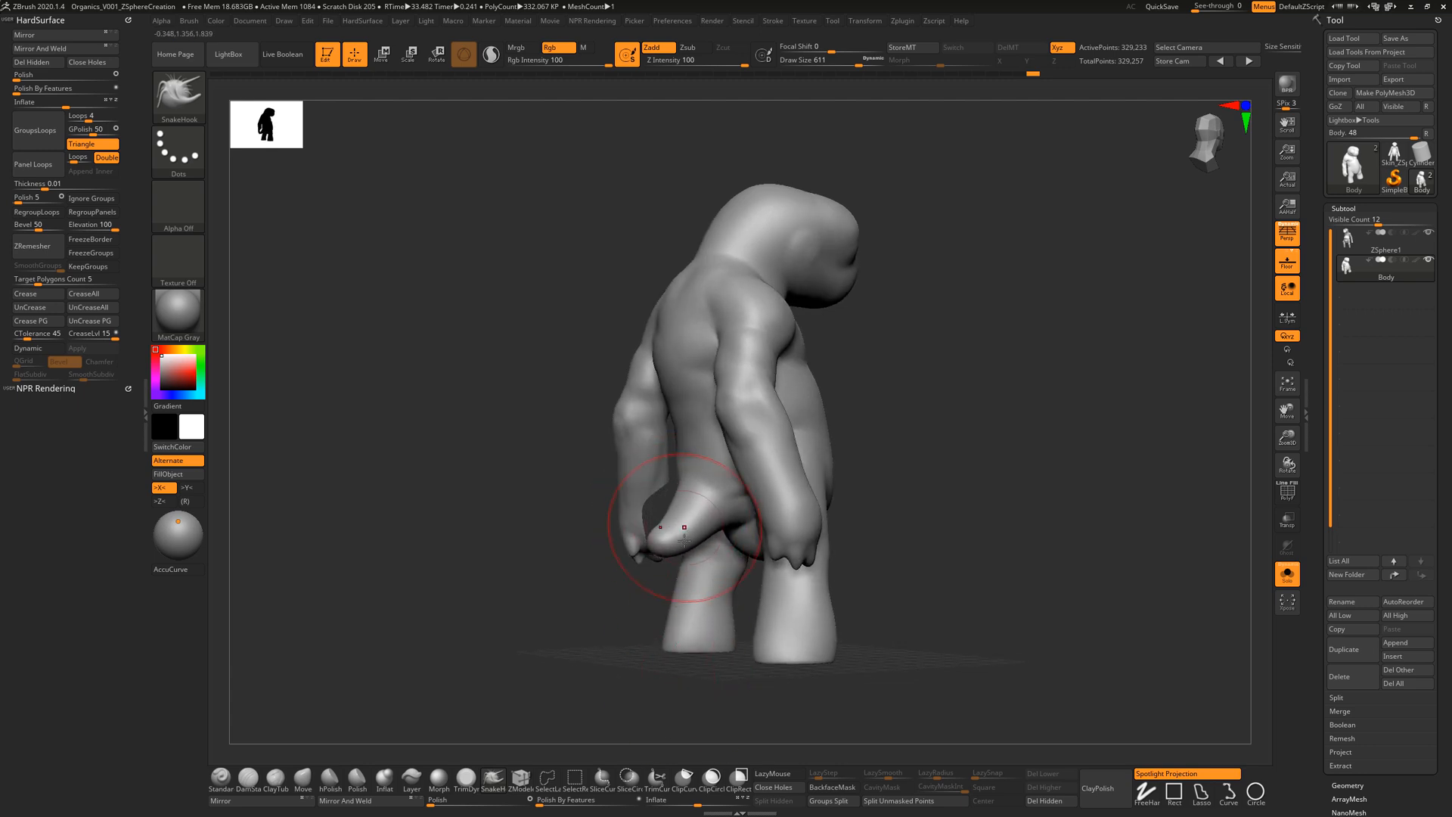
{"action": "mouse_move", "coordinate": [919, 442]}
{"action": "left_mouse_down"}
{"action": "mouse_move", "coordinate": [842, 461]}
{"action": "mouse_move", "coordinate": [857, 456]}
{"action": "left_mouse_up"}
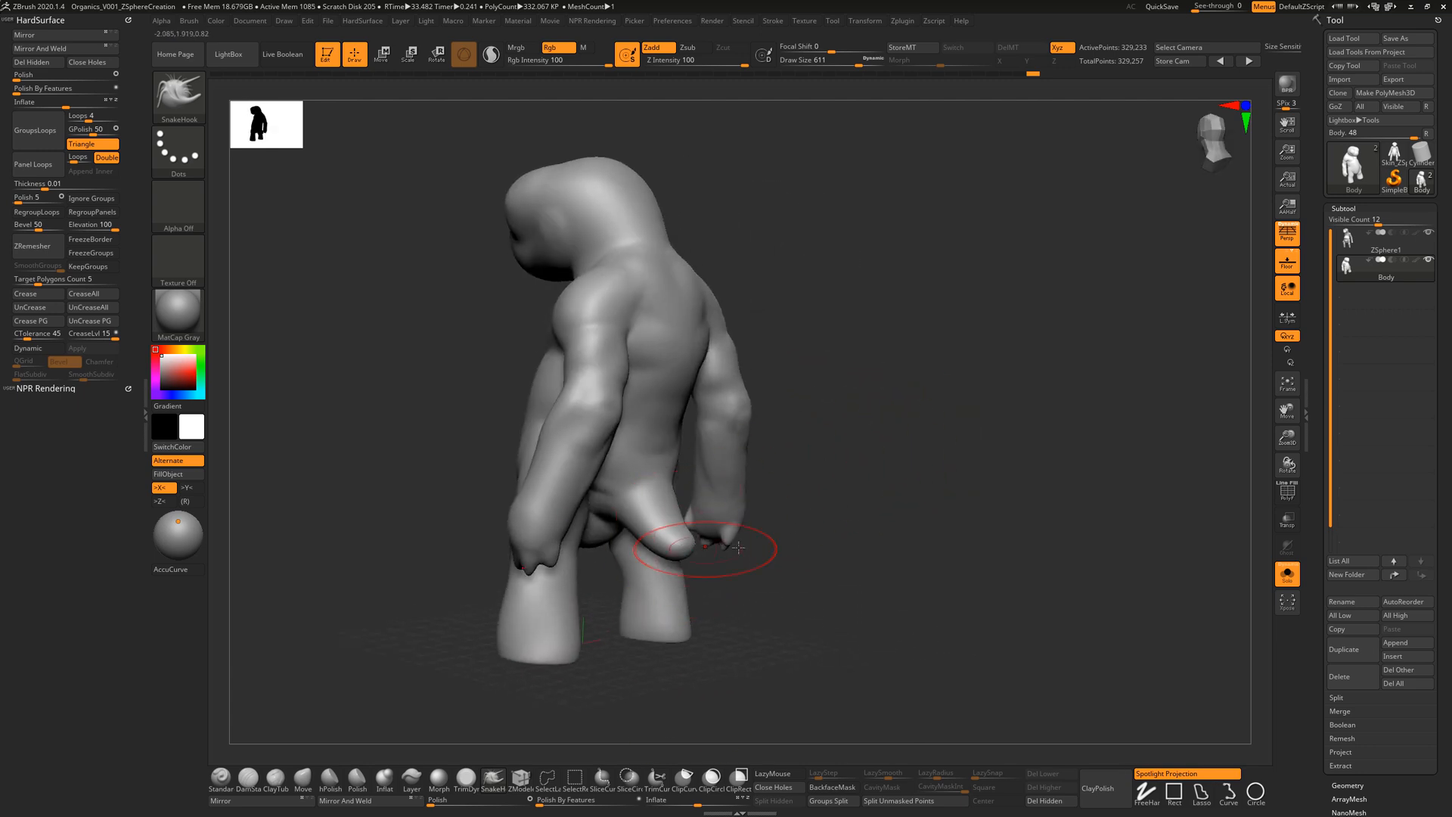
{"action": "mouse_move", "coordinate": [745, 544]}
{"action": "left_mouse_down"}
{"action": "mouse_move", "coordinate": [800, 535]}
{"action": "mouse_move", "coordinate": [707, 548]}
{"action": "left_mouse_up"}
{"action": "key", "text": "s"}
{"action": "key", "text": "ctrl+z"}
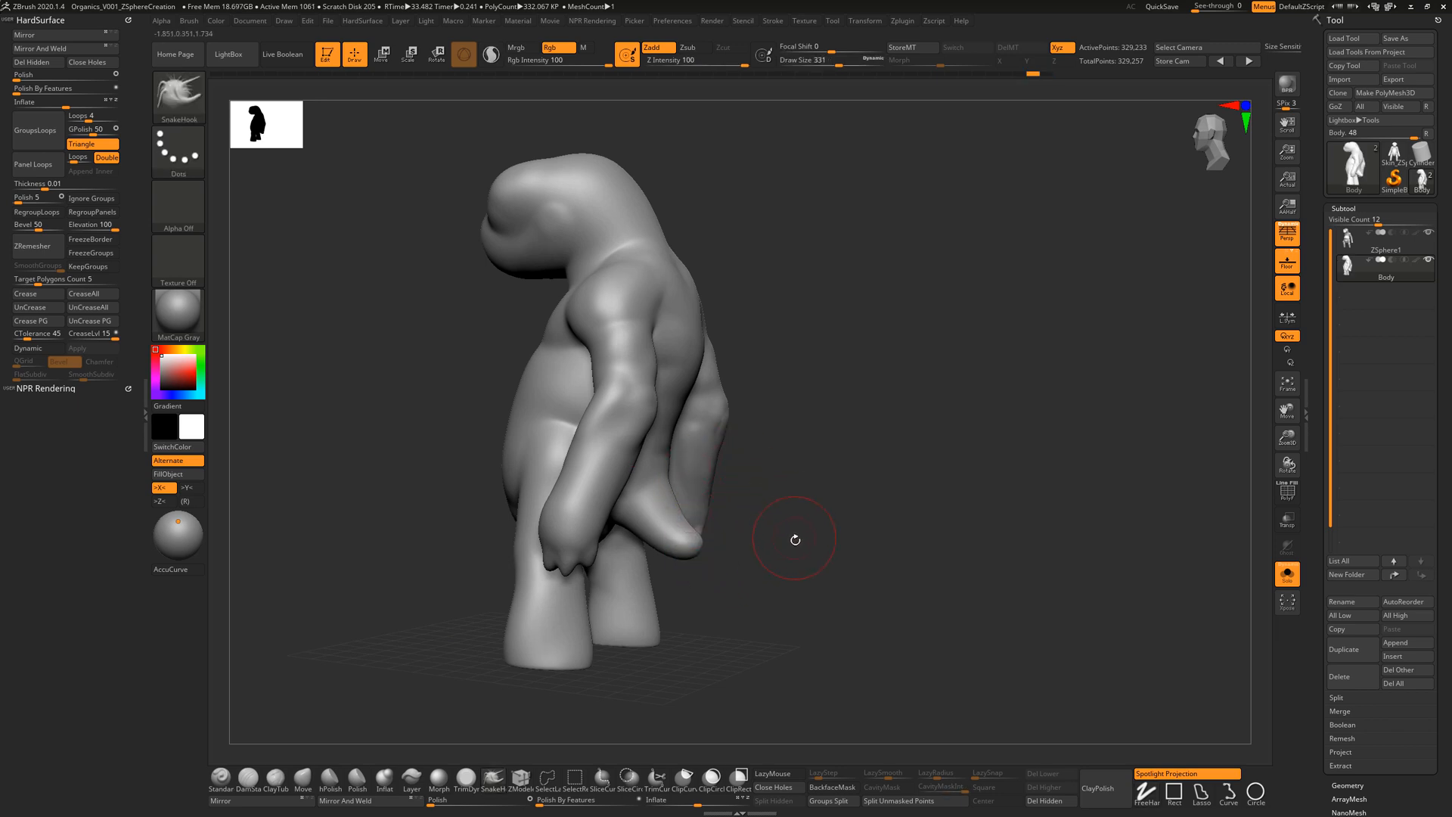
Step: Broaden the base of the tail into the hips with SnakeHook at draw size 593
{"action": "mouse_move", "coordinate": [802, 547]}
{"action": "left_mouse_down"}
{"action": "mouse_move", "coordinate": [778, 567]}
{"action": "mouse_move", "coordinate": [797, 525]}
{"action": "mouse_move", "coordinate": [778, 567]}
{"action": "mouse_move", "coordinate": [765, 534]}
{"action": "mouse_move", "coordinate": [670, 510]}
{"action": "left_mouse_up"}
{"action": "key", "text": "s"}
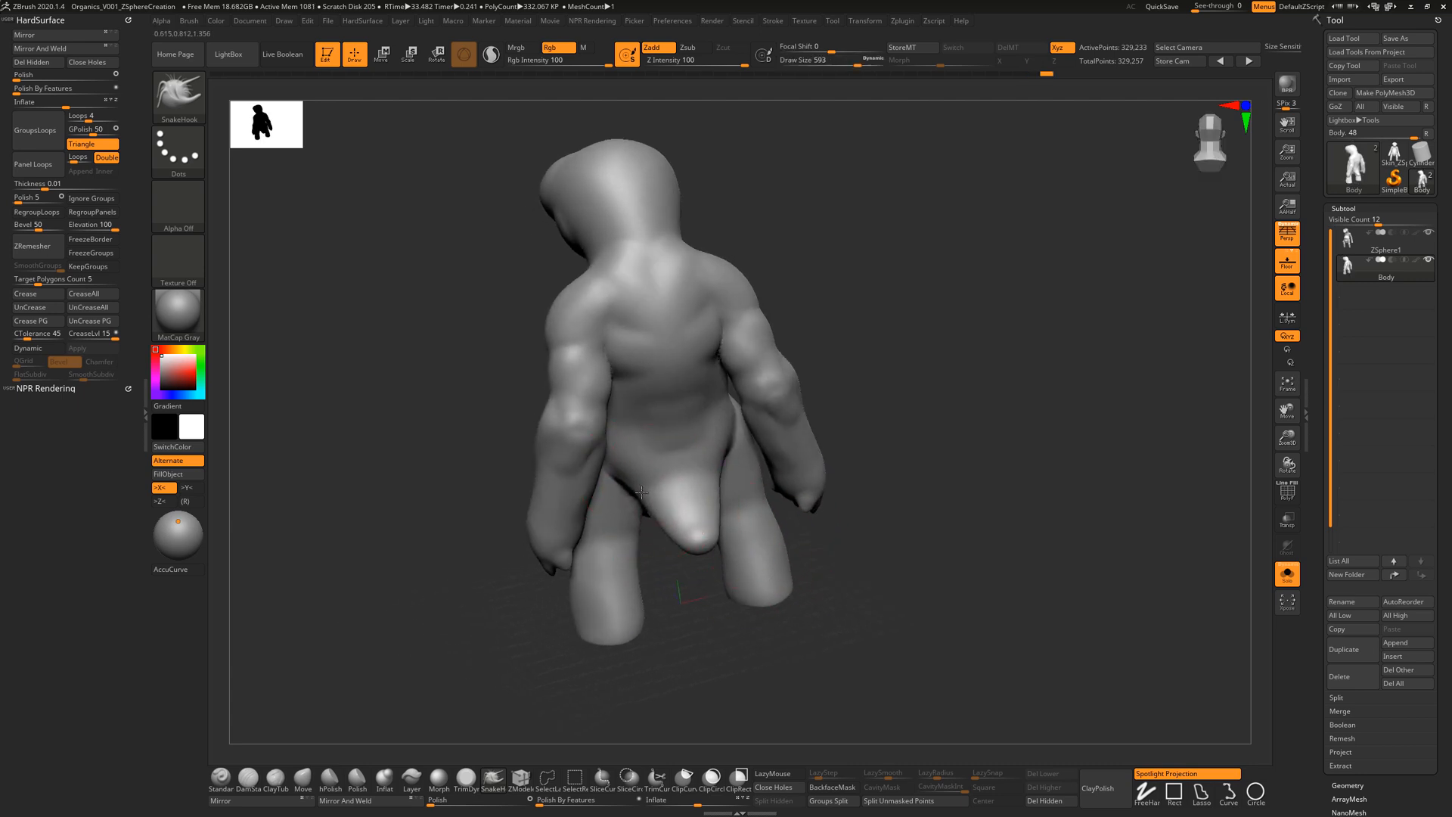
{"action": "left_click_drag", "start_coordinate": [885, 528], "coordinate": [764, 482]}
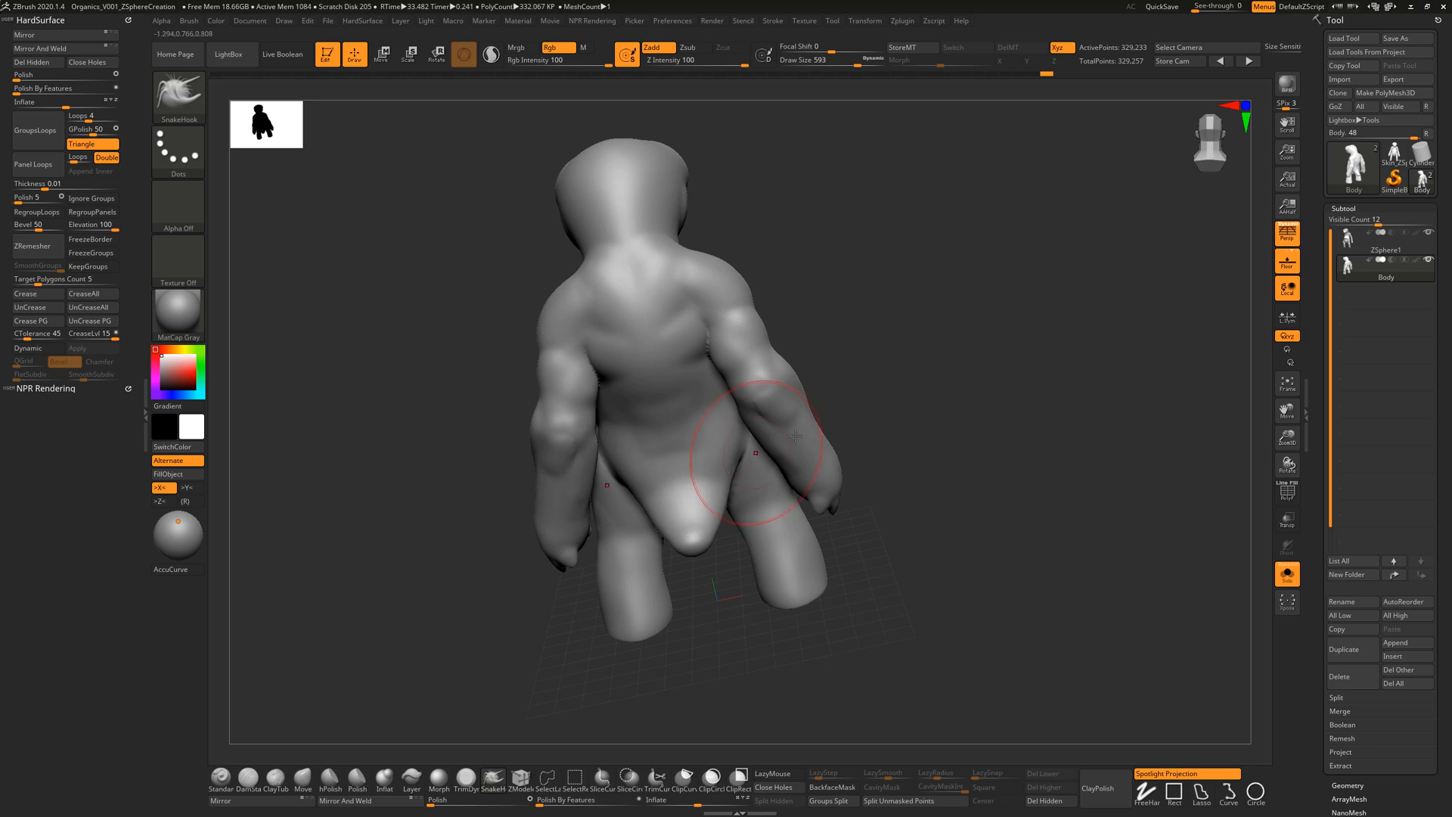
{"action": "mouse_move", "coordinate": [838, 415]}
{"action": "left_mouse_down"}
{"action": "mouse_move", "coordinate": [911, 372]}
{"action": "mouse_move", "coordinate": [767, 548]}
{"action": "left_mouse_up"}
{"action": "key", "text": "s"}
Step: Adjust the shoulders and upper back with SnakeHook at draw size 453
{"action": "mouse_move", "coordinate": [764, 553]}
{"action": "left_mouse_down"}
{"action": "mouse_move", "coordinate": [800, 541]}
{"action": "mouse_move", "coordinate": [784, 522]}
{"action": "mouse_move", "coordinate": [807, 529]}
{"action": "mouse_move", "coordinate": [771, 507]}
{"action": "mouse_move", "coordinate": [787, 465]}
{"action": "mouse_move", "coordinate": [860, 390]}
{"action": "mouse_move", "coordinate": [917, 380]}
{"action": "left_mouse_up"}
{"action": "key", "text": "s"}
{"action": "key", "text": "shift"}
{"action": "key", "text": "s"}
{"action": "mouse_move", "coordinate": [859, 301]}
{"action": "left_mouse_down"}
{"action": "mouse_move", "coordinate": [875, 299]}
{"action": "mouse_move", "coordinate": [878, 337]}
{"action": "mouse_move", "coordinate": [830, 357]}
{"action": "left_mouse_up"}
{"action": "key", "text": "s"}
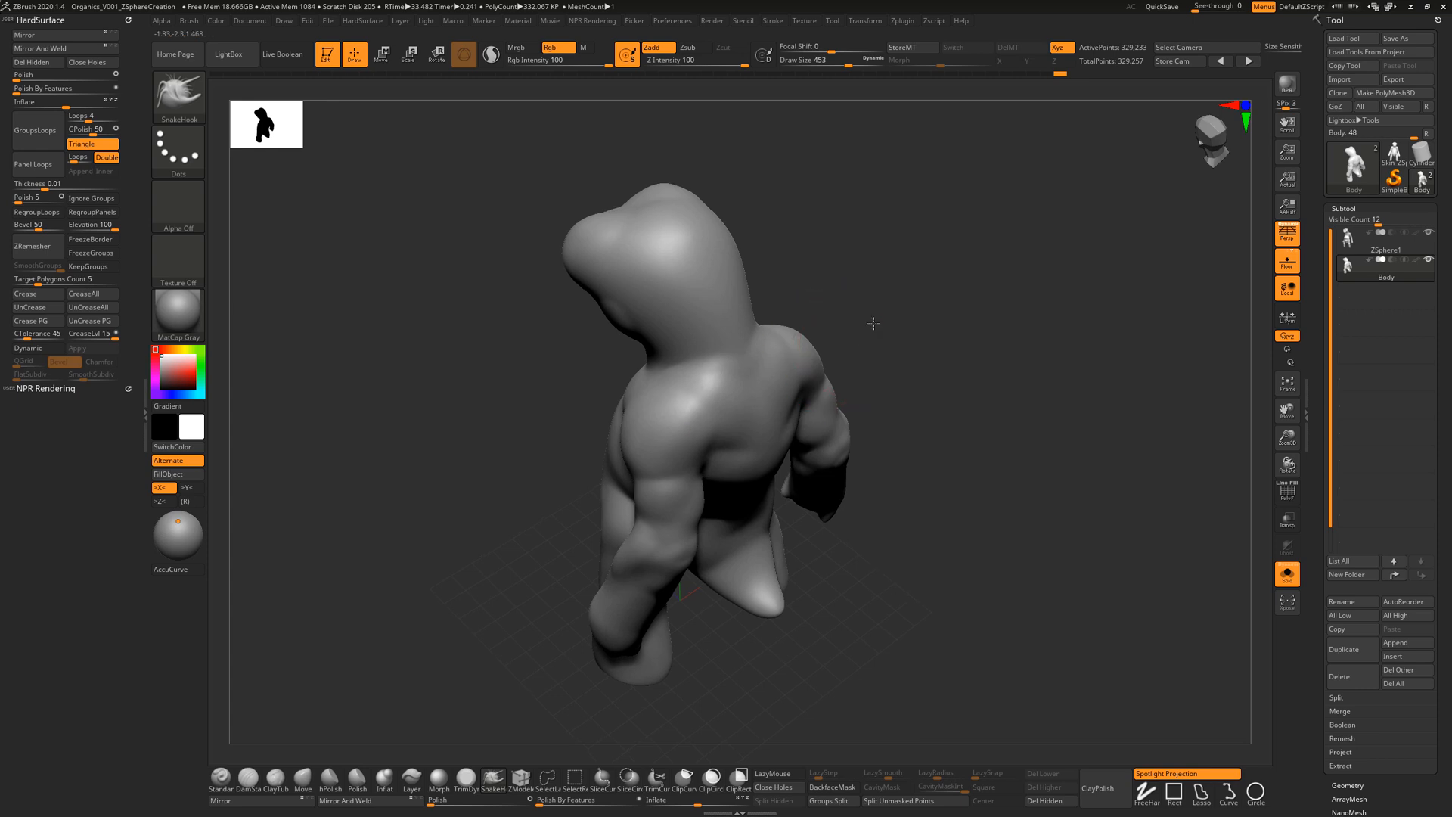
{"action": "mouse_move", "coordinate": [874, 322]}
{"action": "left_mouse_down"}
{"action": "mouse_move", "coordinate": [934, 325]}
{"action": "mouse_move", "coordinate": [918, 330]}
{"action": "mouse_move", "coordinate": [931, 305]}
{"action": "mouse_move", "coordinate": [979, 315]}
{"action": "mouse_move", "coordinate": [934, 341]}
{"action": "left_mouse_up"}
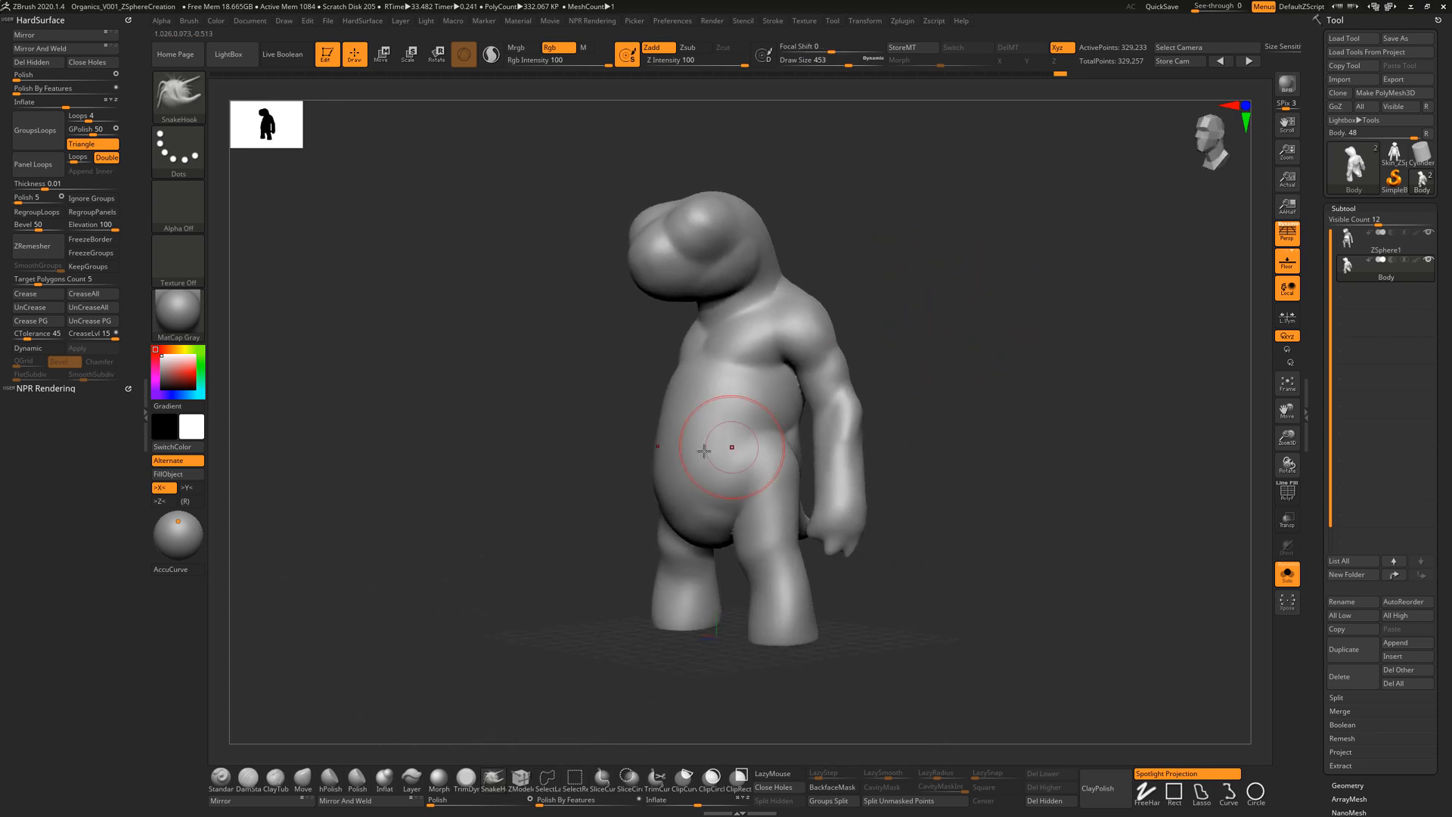
Step: Adjust the overall torso proportions with SnakeHook at draw size 835
{"action": "key", "text": "s"}
{"action": "left_click_drag", "start_coordinate": [721, 469], "coordinate": [747, 471]}
{"action": "mouse_move", "coordinate": [919, 431]}
{"action": "left_mouse_down"}
{"action": "mouse_move", "coordinate": [862, 405]}
{"action": "mouse_move", "coordinate": [816, 415]}
{"action": "mouse_move", "coordinate": [856, 389]}
{"action": "mouse_move", "coordinate": [842, 417]}
{"action": "left_mouse_up"}
{"action": "mouse_move", "coordinate": [924, 438]}
{"action": "left_mouse_down"}
{"action": "mouse_move", "coordinate": [902, 470]}
{"action": "mouse_move", "coordinate": [945, 494]}
{"action": "left_mouse_up"}
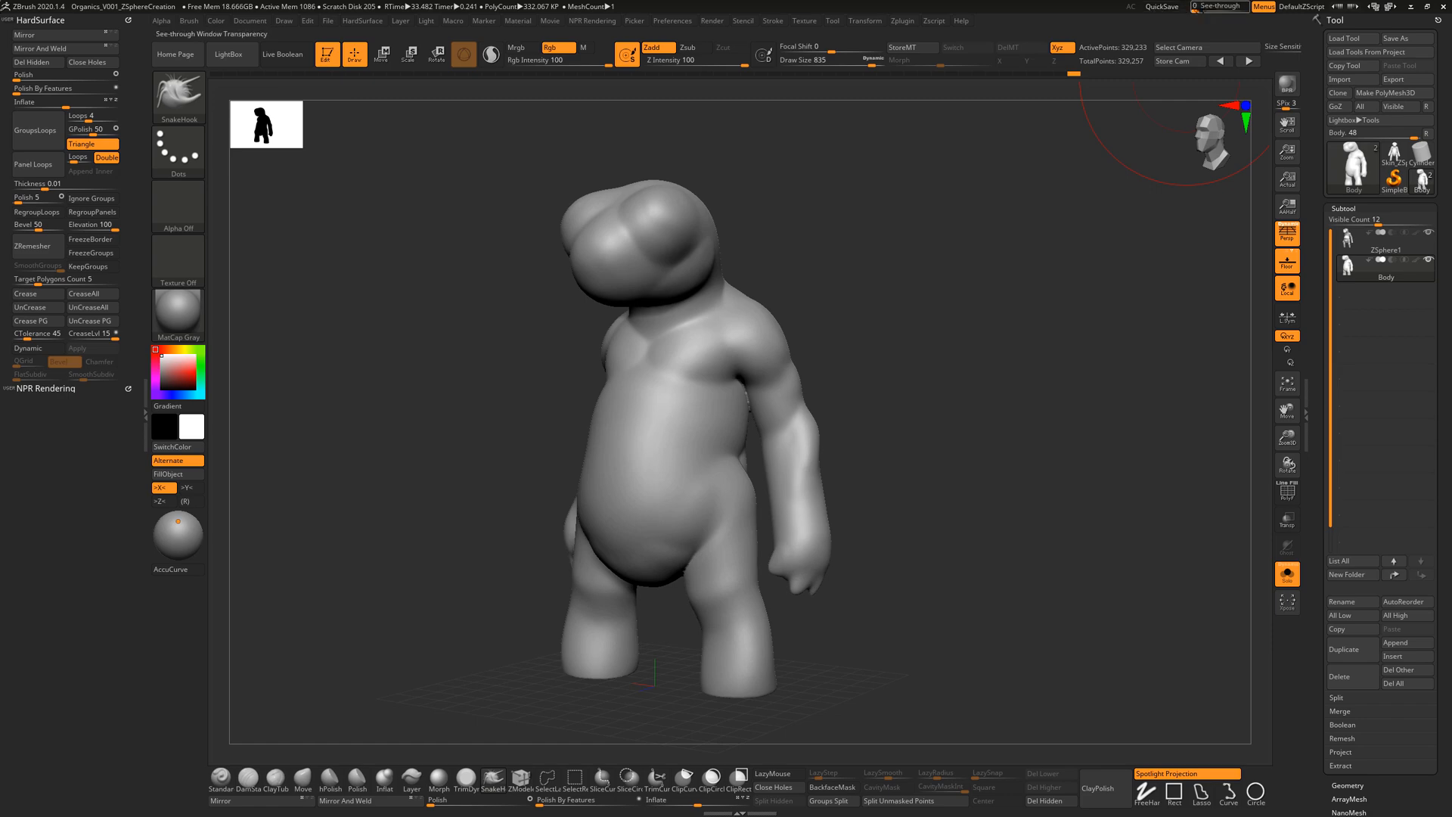
Step: Make the window see-through to study the turtle reference images, and restore the See-through value to 0
{"action": "left_click_drag", "start_coordinate": [1198, 6], "coordinate": [1254, 6]}
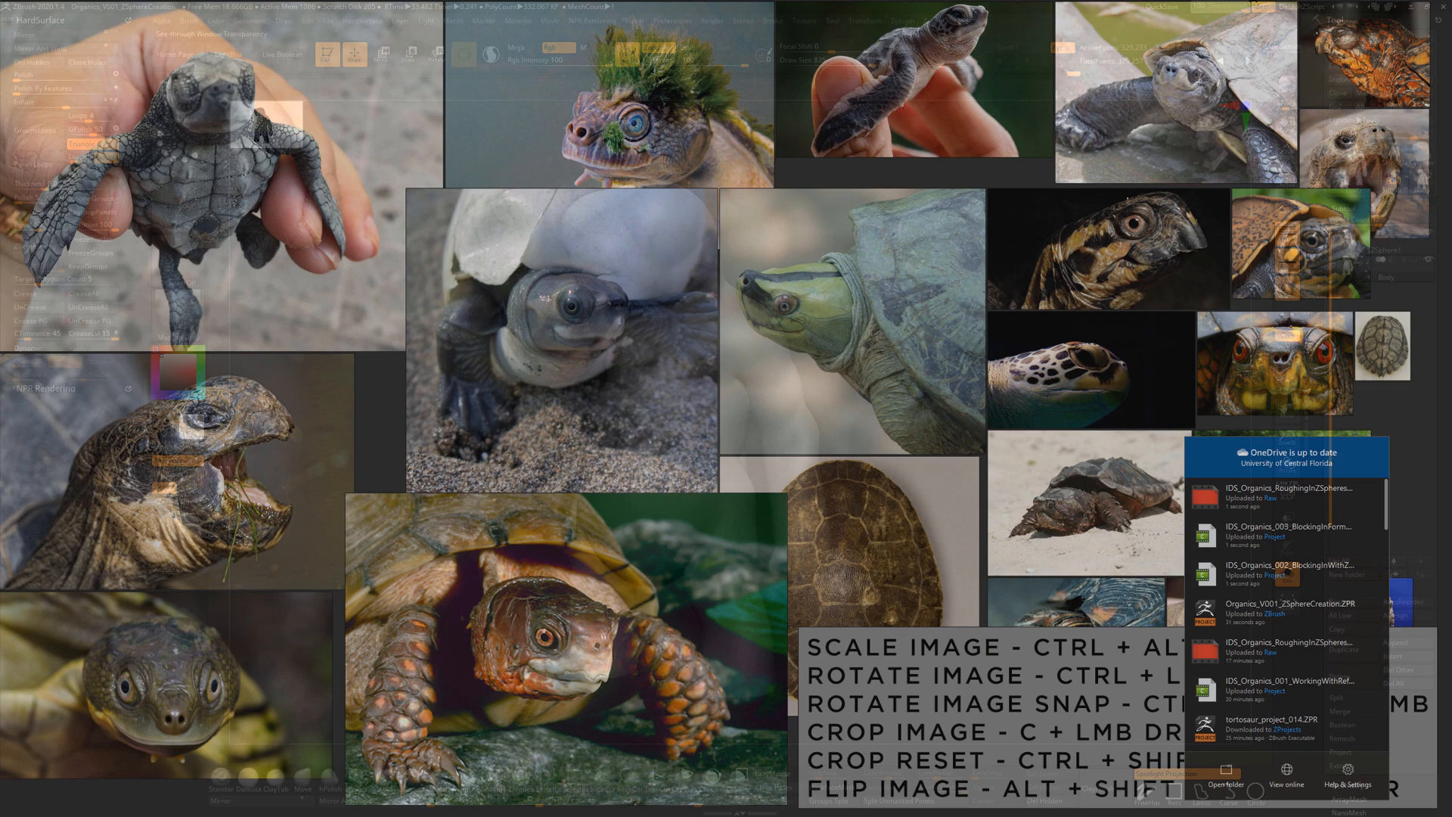
{"action": "left_click_drag", "start_coordinate": [1254, 6], "coordinate": [1190, 7]}
{"action": "mouse_move", "coordinate": [950, 387]}
{"action": "left_mouse_down"}
{"action": "mouse_move", "coordinate": [958, 401]}
{"action": "mouse_move", "coordinate": [936, 399]}
{"action": "mouse_move", "coordinate": [950, 405]}
{"action": "mouse_move", "coordinate": [929, 438]}
{"action": "mouse_move", "coordinate": [973, 434]}
{"action": "mouse_move", "coordinate": [940, 422]}
{"action": "left_mouse_up"}
Step: Build up the throat beneath the jaw with ClayTubes at draw size 202 and smooth it into the neck
{"action": "left_click", "coordinate": [248, 777]}
{"action": "left_click", "coordinate": [275, 777]}
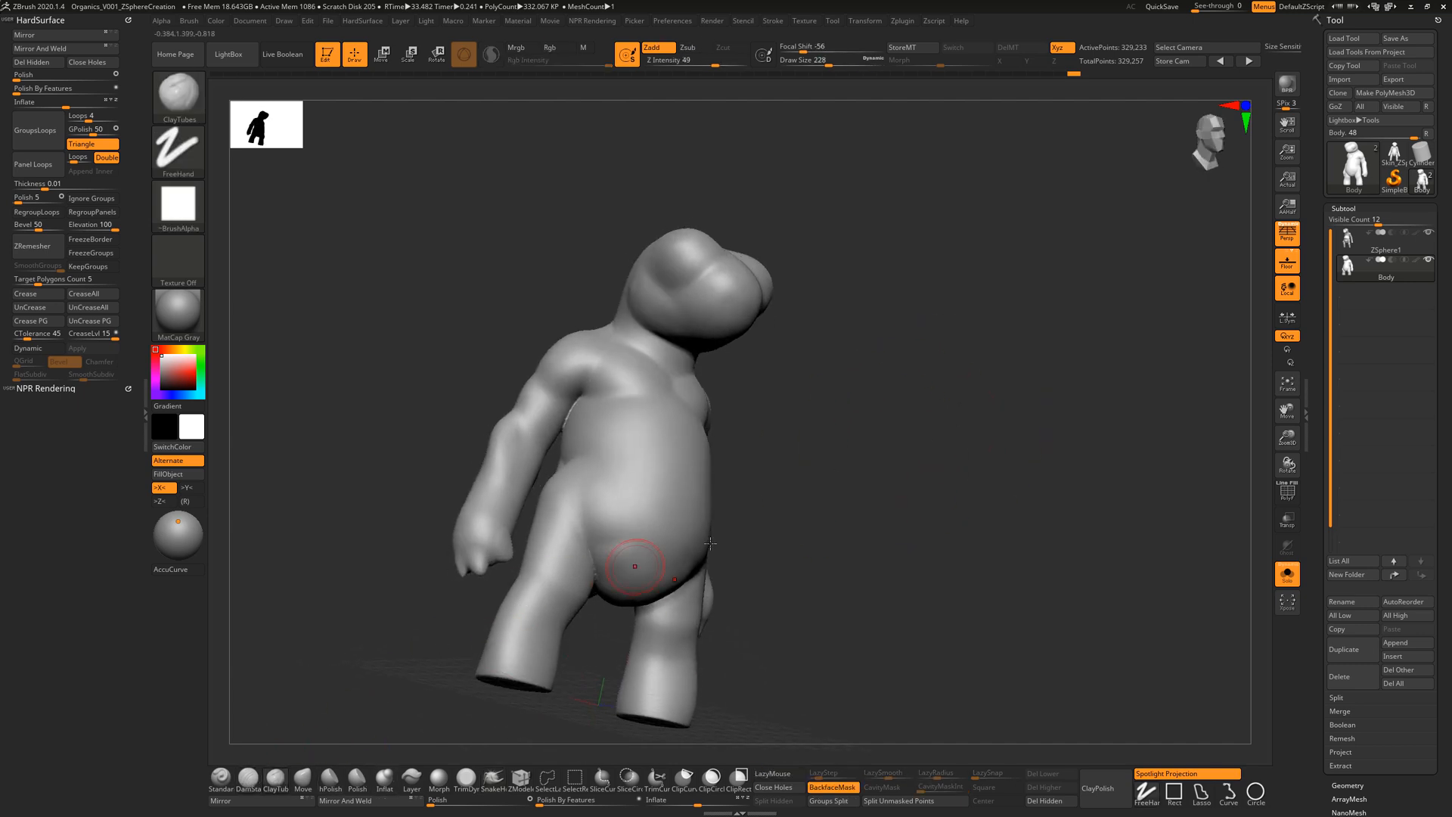
{"action": "mouse_move", "coordinate": [824, 439]}
{"action": "left_mouse_down"}
{"action": "mouse_move", "coordinate": [849, 439]}
{"action": "mouse_move", "coordinate": [827, 447]}
{"action": "mouse_move", "coordinate": [856, 379]}
{"action": "mouse_move", "coordinate": [919, 477]}
{"action": "left_mouse_up"}
{"action": "key", "text": "s"}
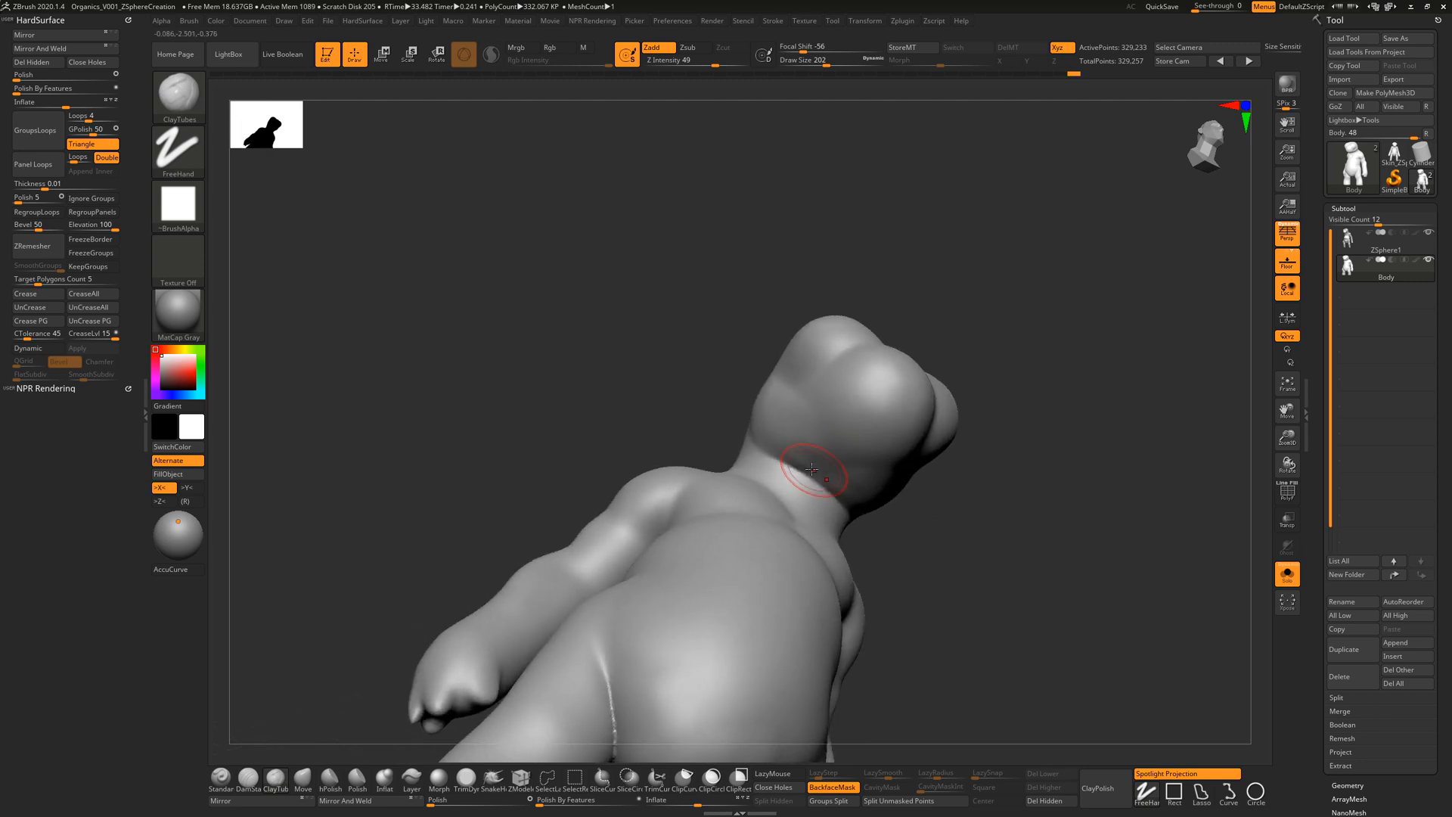
{"action": "mouse_move", "coordinate": [783, 465]}
{"action": "left_mouse_down"}
{"action": "mouse_move", "coordinate": [841, 496]}
{"action": "mouse_move", "coordinate": [862, 461]}
{"action": "left_mouse_up"}
{"action": "mouse_move", "coordinate": [1017, 390]}
{"action": "left_mouse_down"}
{"action": "mouse_move", "coordinate": [1030, 366]}
{"action": "mouse_move", "coordinate": [978, 440]}
{"action": "mouse_move", "coordinate": [956, 435]}
{"action": "left_mouse_up"}
{"action": "mouse_move", "coordinate": [758, 458]}
{"action": "left_mouse_down"}
{"action": "mouse_move", "coordinate": [859, 518]}
{"action": "mouse_move", "coordinate": [820, 487]}
{"action": "mouse_move", "coordinate": [928, 479]}
{"action": "mouse_move", "coordinate": [932, 463]}
{"action": "left_mouse_up"}
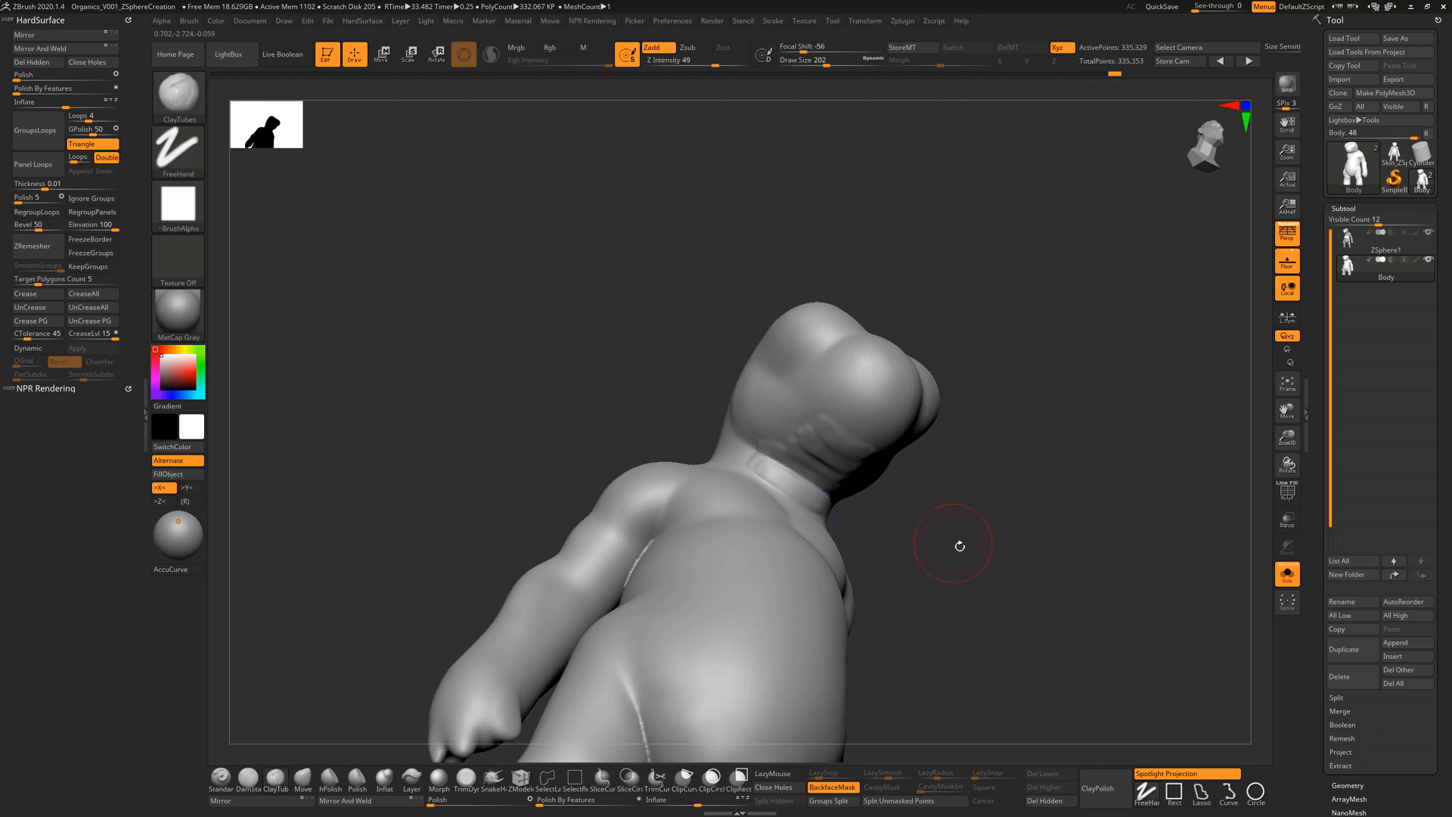
{"action": "mouse_move", "coordinate": [960, 545]}
{"action": "left_mouse_down"}
{"action": "mouse_move", "coordinate": [796, 469]}
{"action": "mouse_move", "coordinate": [823, 433]}
{"action": "left_mouse_up"}
{"action": "mouse_move", "coordinate": [985, 457]}
{"action": "left_mouse_down"}
{"action": "mouse_move", "coordinate": [995, 519]}
{"action": "mouse_move", "coordinate": [966, 523]}
{"action": "mouse_move", "coordinate": [929, 436]}
{"action": "mouse_move", "coordinate": [931, 387]}
{"action": "left_mouse_up"}
Step: Carve a crease between the chest and belly toward the armpit with DamStandard at draw size 408
{"action": "left_click", "coordinate": [248, 776]}
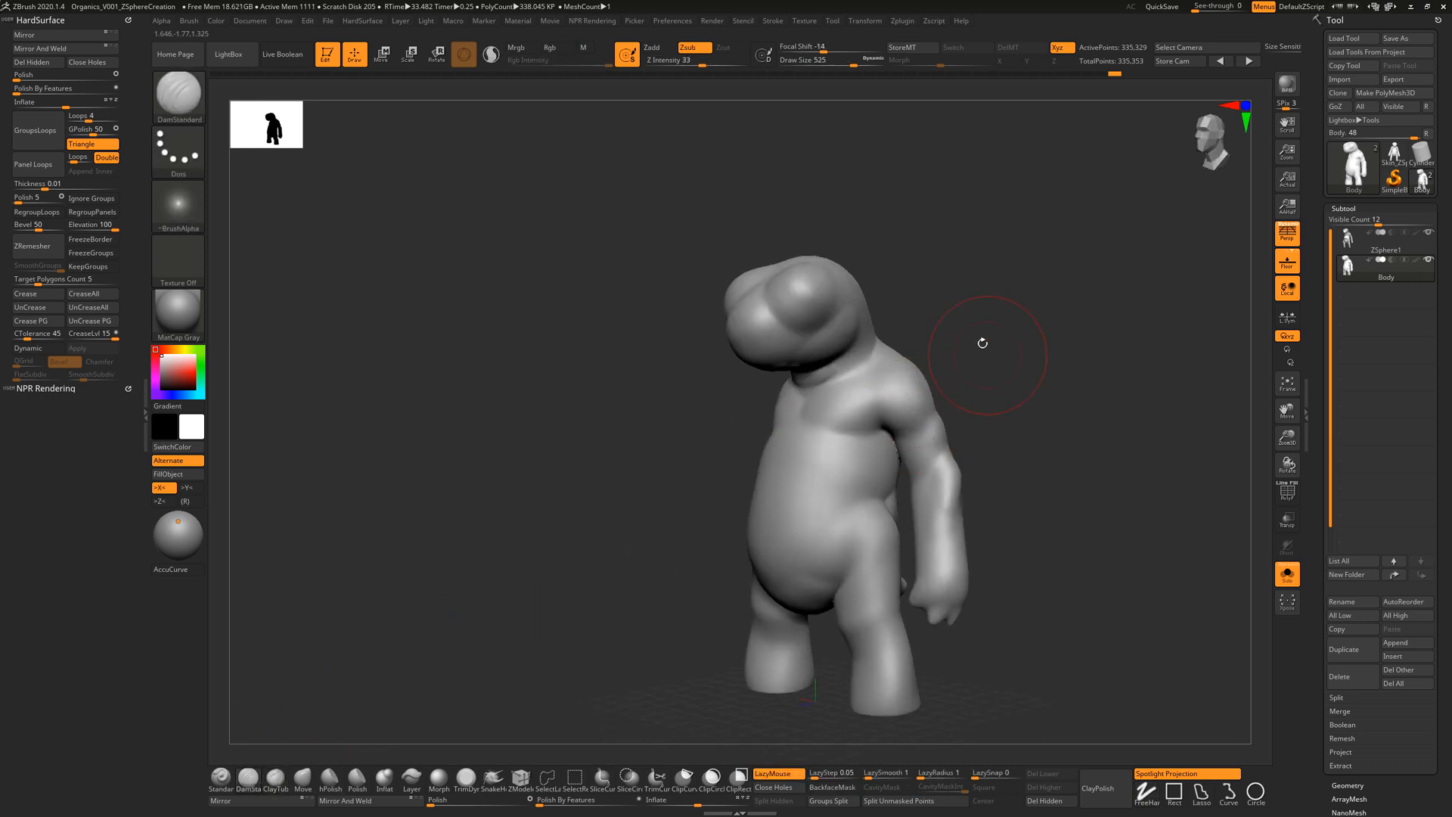
{"action": "left_click_drag", "start_coordinate": [982, 343], "coordinate": [1010, 387]}
{"action": "key", "text": "s"}
{"action": "left_click_drag", "start_coordinate": [875, 429], "coordinate": [866, 431]}
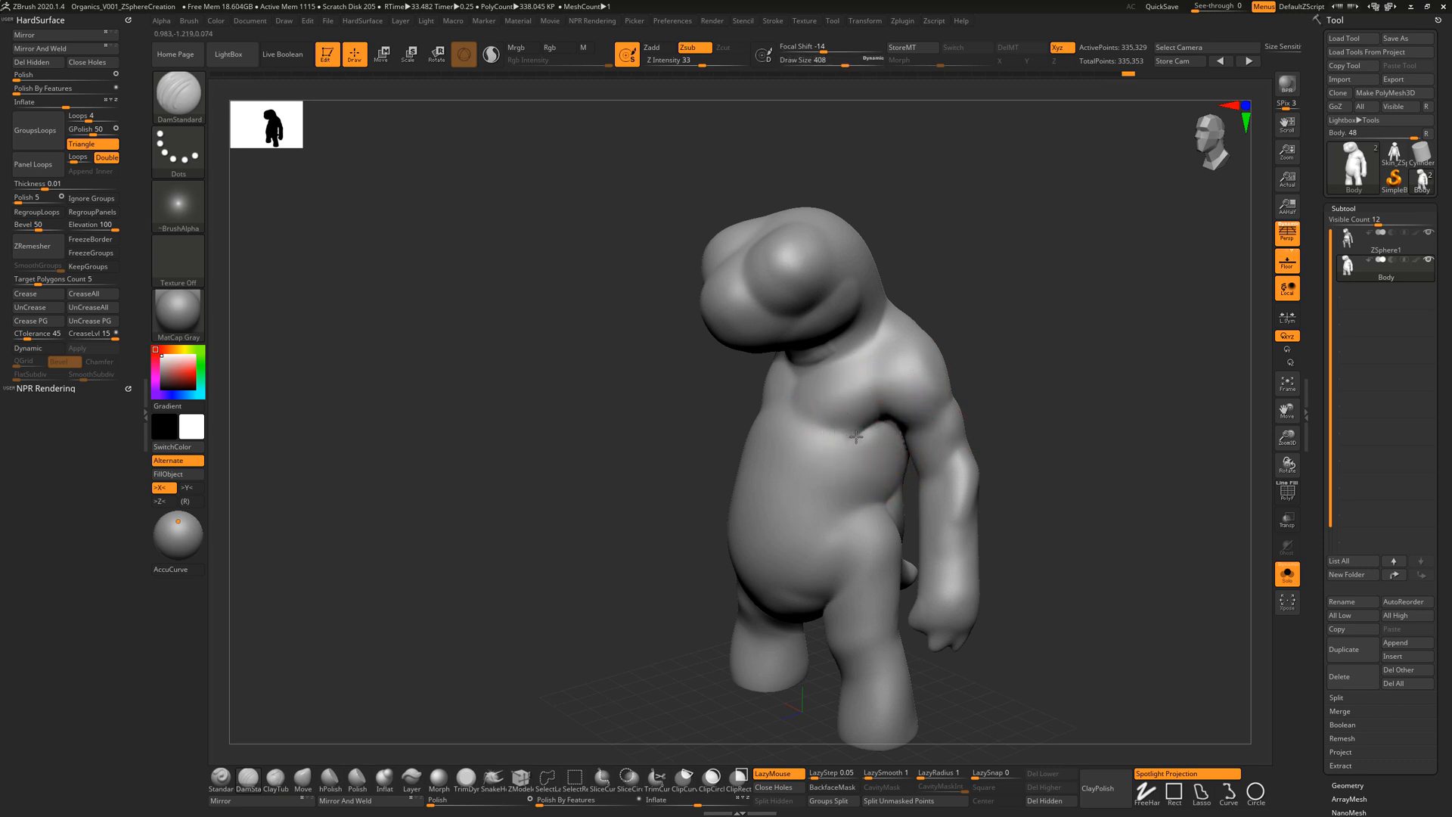
{"action": "left_click_drag", "start_coordinate": [857, 433], "coordinate": [892, 415]}
{"action": "mouse_move", "coordinate": [959, 364]}
{"action": "left_mouse_down"}
{"action": "mouse_move", "coordinate": [999, 366]}
{"action": "mouse_move", "coordinate": [938, 369]}
{"action": "mouse_move", "coordinate": [1025, 369]}
{"action": "left_mouse_up"}
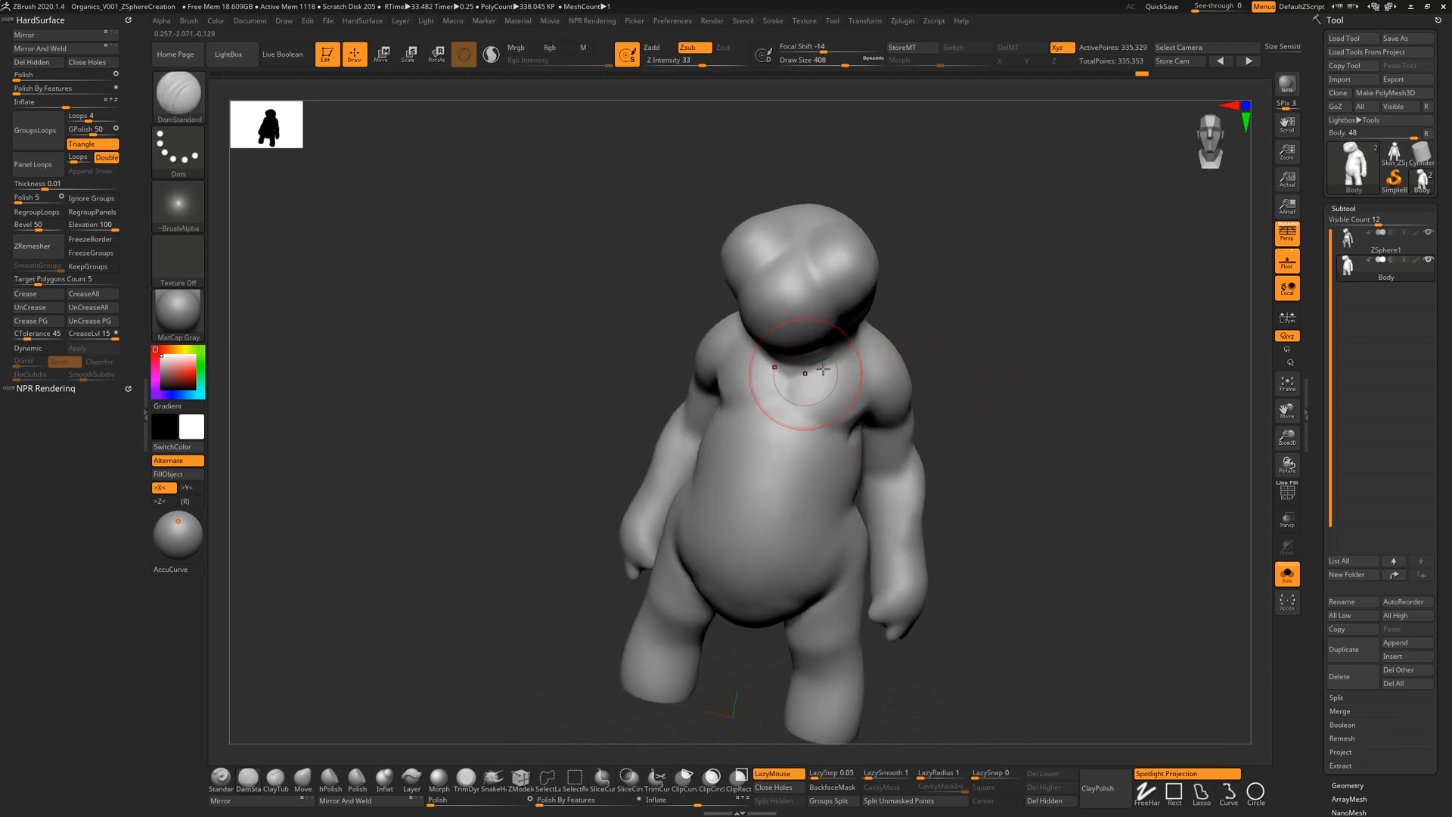
Step: Carve the crease where the neck meets the chest with DamStandard, reducing the draw size to 324
{"action": "left_click_drag", "start_coordinate": [823, 369], "coordinate": [836, 366]}
{"action": "left_click_drag", "start_coordinate": [975, 370], "coordinate": [919, 374]}
{"action": "key", "text": "s"}
{"action": "left_click_drag", "start_coordinate": [822, 377], "coordinate": [815, 377]}
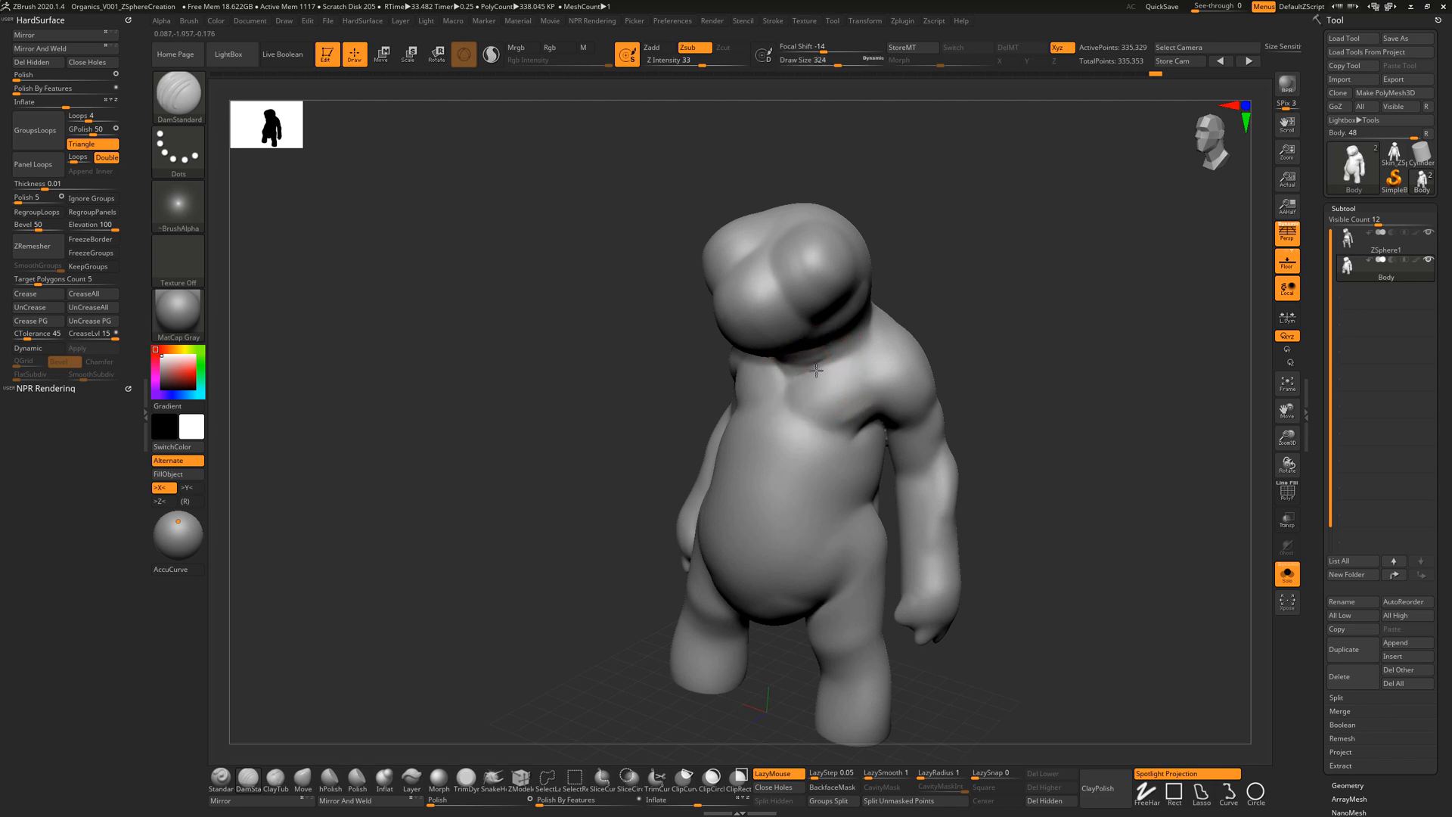
{"action": "mouse_move", "coordinate": [968, 282]}
{"action": "left_mouse_down"}
{"action": "mouse_move", "coordinate": [922, 277]}
{"action": "mouse_move", "coordinate": [997, 268]}
{"action": "mouse_move", "coordinate": [931, 273]}
{"action": "left_mouse_up"}
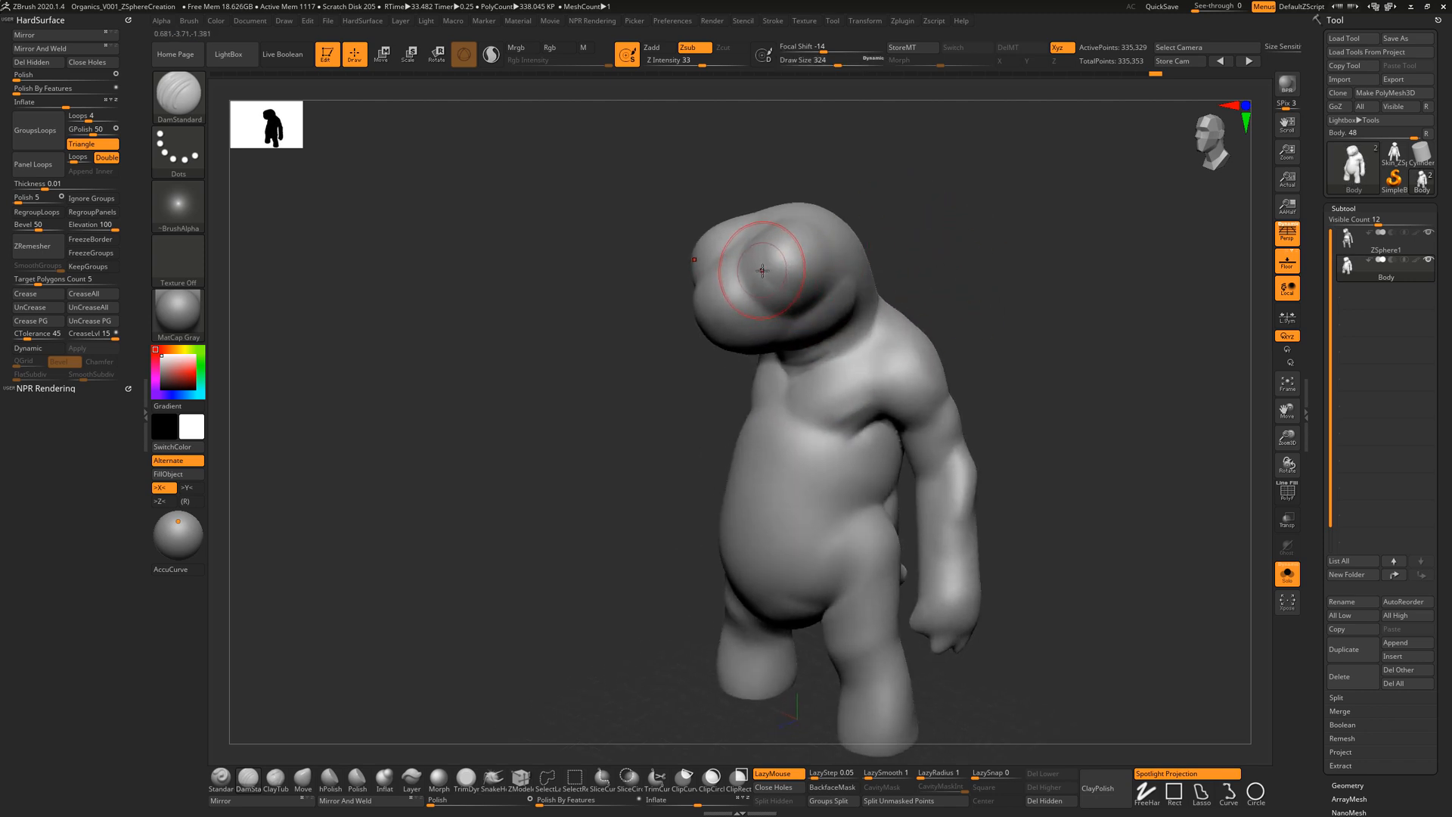
Step: Carve the crease around the eye bulge with DamStandard at draw size 324, and undo the last stroke
{"action": "left_click_drag", "start_coordinate": [762, 270], "coordinate": [797, 292]}
{"action": "left_click_drag", "start_coordinate": [761, 271], "coordinate": [771, 257]}
{"action": "mouse_move", "coordinate": [933, 246]}
{"action": "left_mouse_down"}
{"action": "mouse_move", "coordinate": [972, 233]}
{"action": "mouse_move", "coordinate": [936, 260]}
{"action": "mouse_move", "coordinate": [911, 188]}
{"action": "mouse_move", "coordinate": [958, 249]}
{"action": "mouse_move", "coordinate": [955, 227]}
{"action": "mouse_move", "coordinate": [935, 239]}
{"action": "mouse_move", "coordinate": [949, 254]}
{"action": "mouse_move", "coordinate": [925, 256]}
{"action": "left_mouse_up"}
{"action": "key", "text": "ctrl+z"}
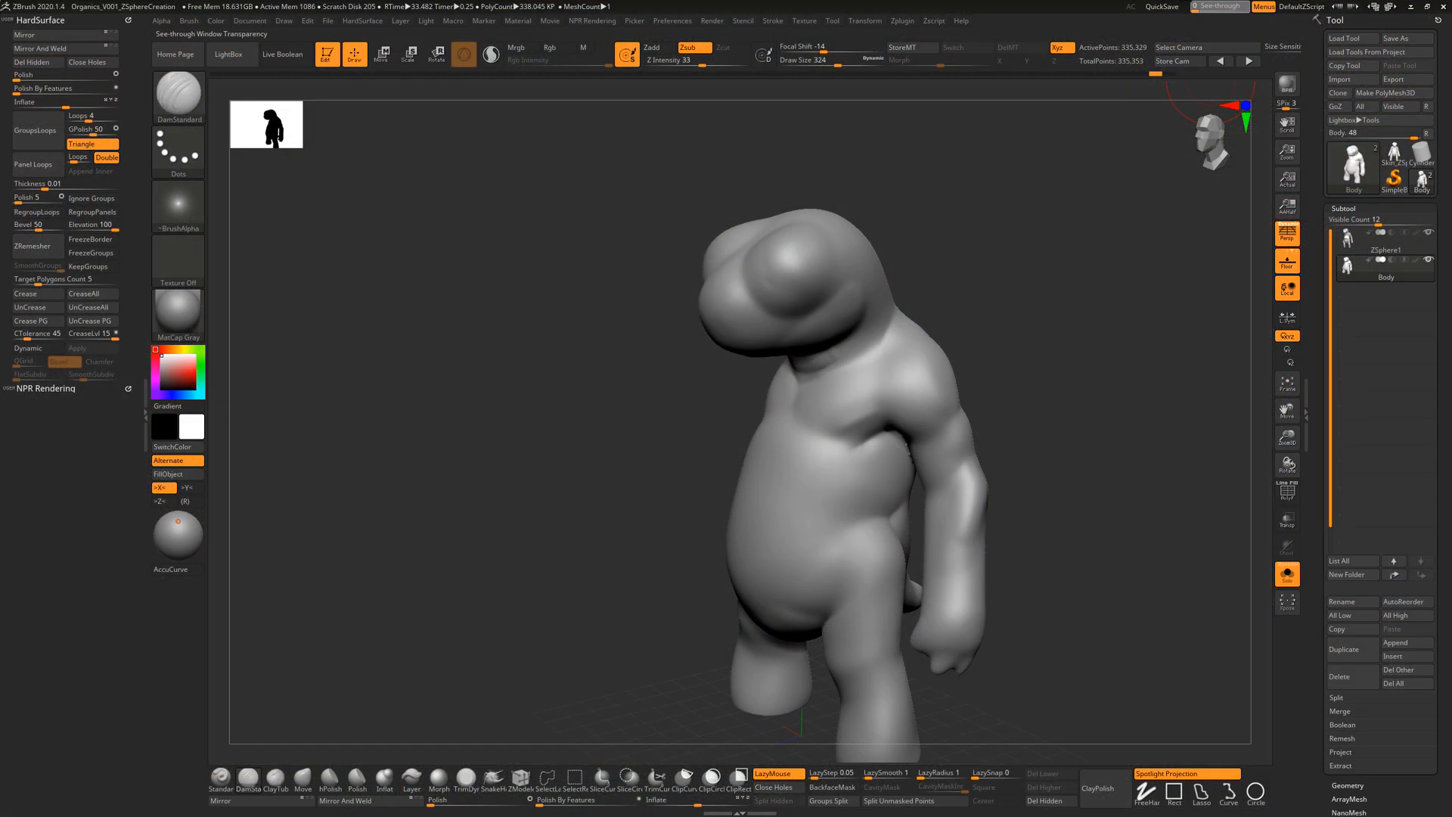
{"action": "left_click_drag", "start_coordinate": [946, 303], "coordinate": [900, 322]}
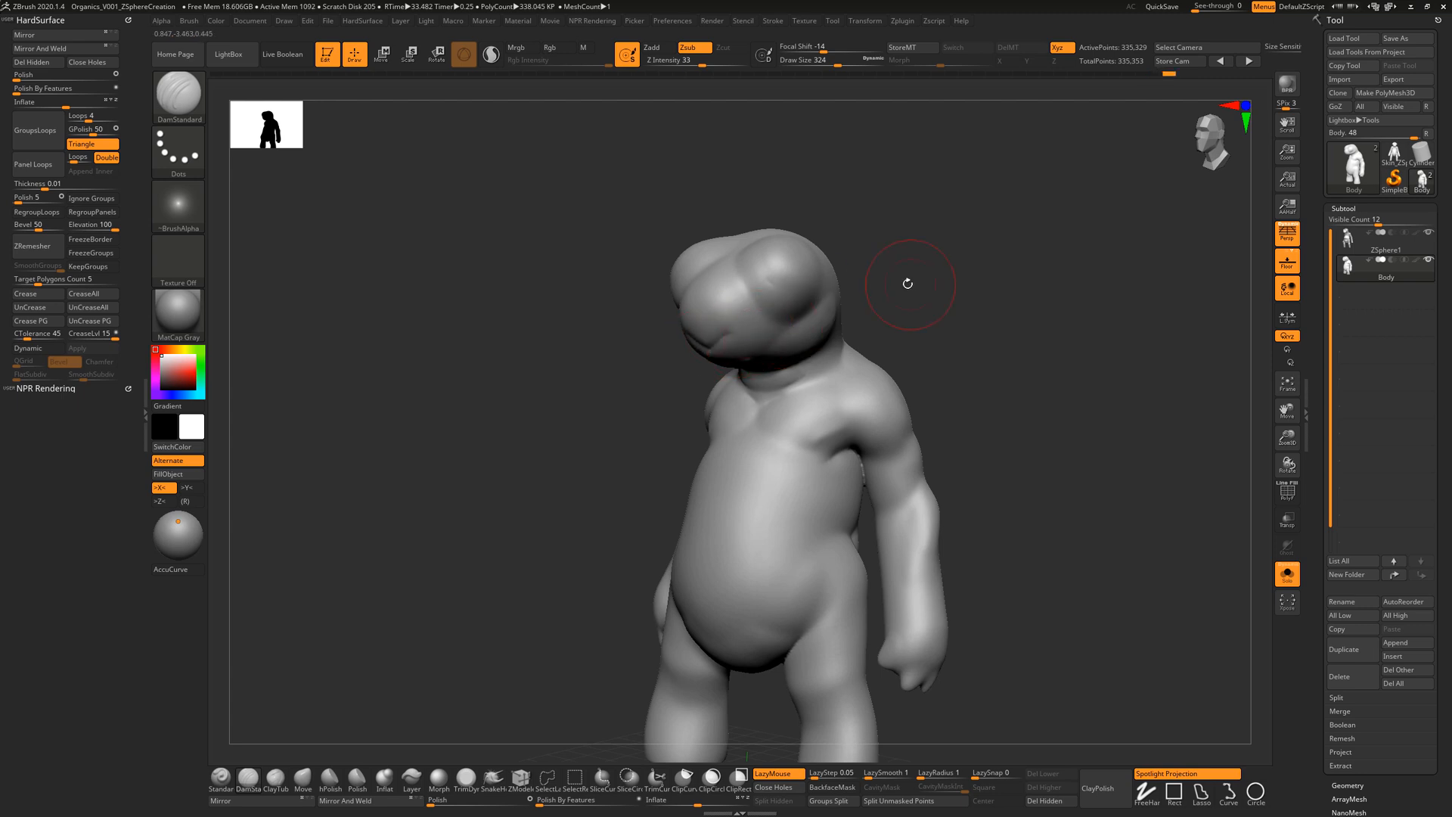
Step: Carve the mouth line from the front of the muzzle back to the cheek with DamStandard, reducing the draw size to 128
{"action": "left_click_drag", "start_coordinate": [907, 283], "coordinate": [726, 334]}
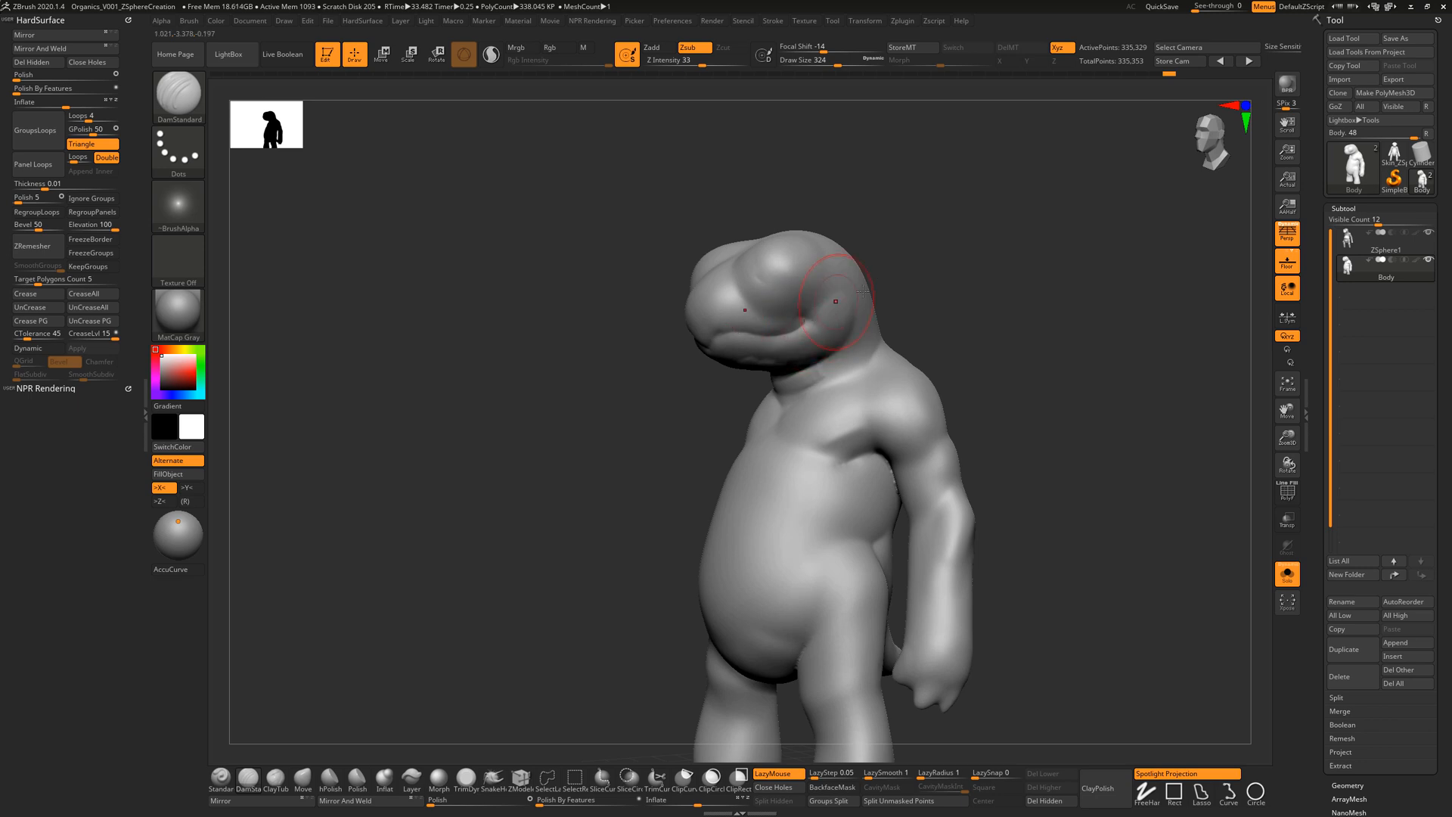
{"action": "mouse_move", "coordinate": [862, 291]}
{"action": "left_mouse_down"}
{"action": "mouse_move", "coordinate": [954, 242]}
{"action": "mouse_move", "coordinate": [982, 269]}
{"action": "mouse_move", "coordinate": [971, 285]}
{"action": "mouse_move", "coordinate": [924, 316]}
{"action": "mouse_move", "coordinate": [902, 306]}
{"action": "mouse_move", "coordinate": [946, 314]}
{"action": "mouse_move", "coordinate": [942, 340]}
{"action": "left_mouse_up"}
{"action": "key", "text": "s"}
{"action": "left_click_drag", "start_coordinate": [714, 337], "coordinate": [696, 339]}
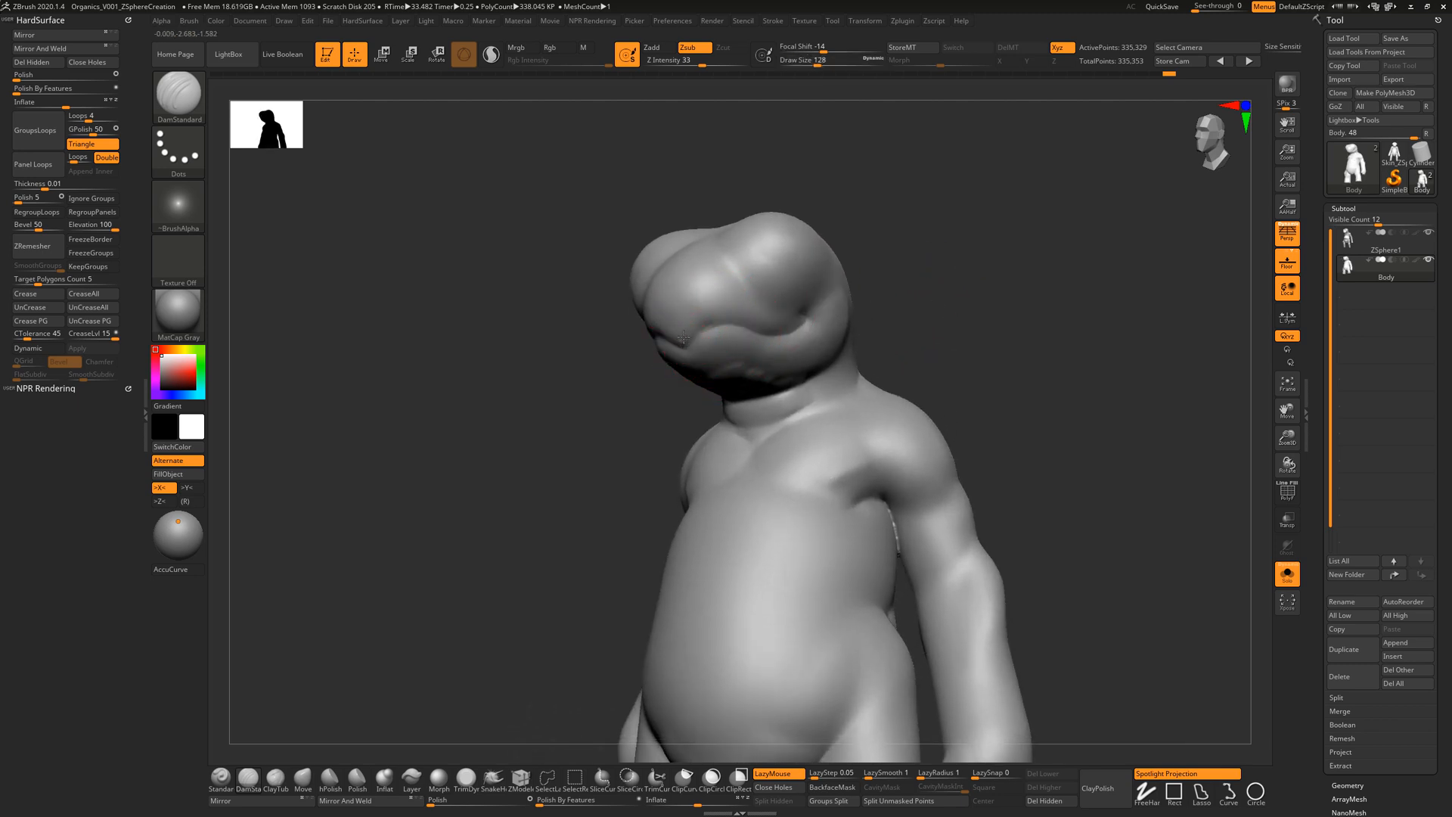
{"action": "right_click_drag", "start_coordinate": [733, 313], "coordinate": [713, 319]}
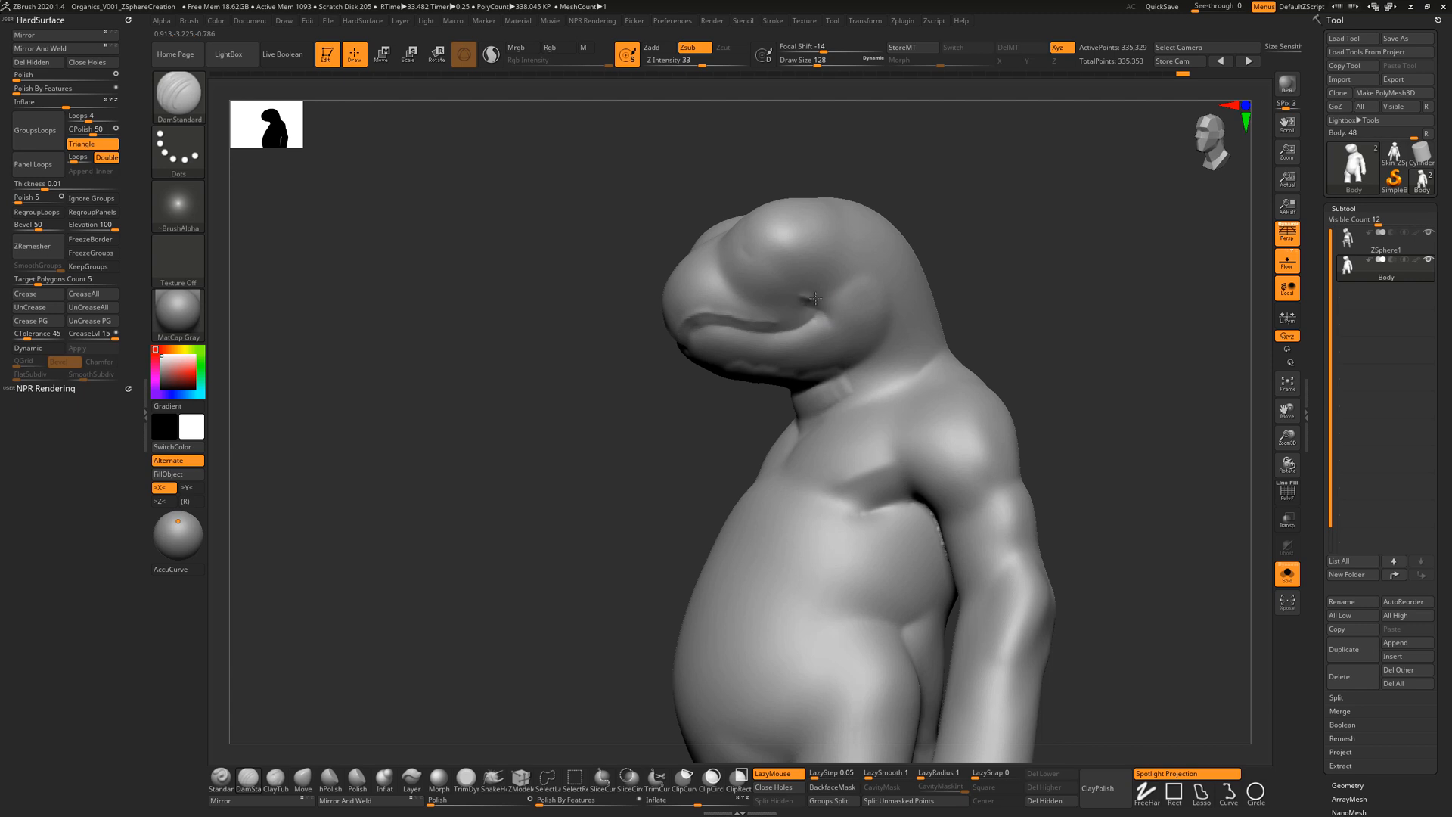
{"action": "mouse_move", "coordinate": [951, 250]}
{"action": "right_mouse_down"}
{"action": "mouse_move", "coordinate": [698, 347]}
{"action": "mouse_move", "coordinate": [795, 311]}
{"action": "right_mouse_up"}
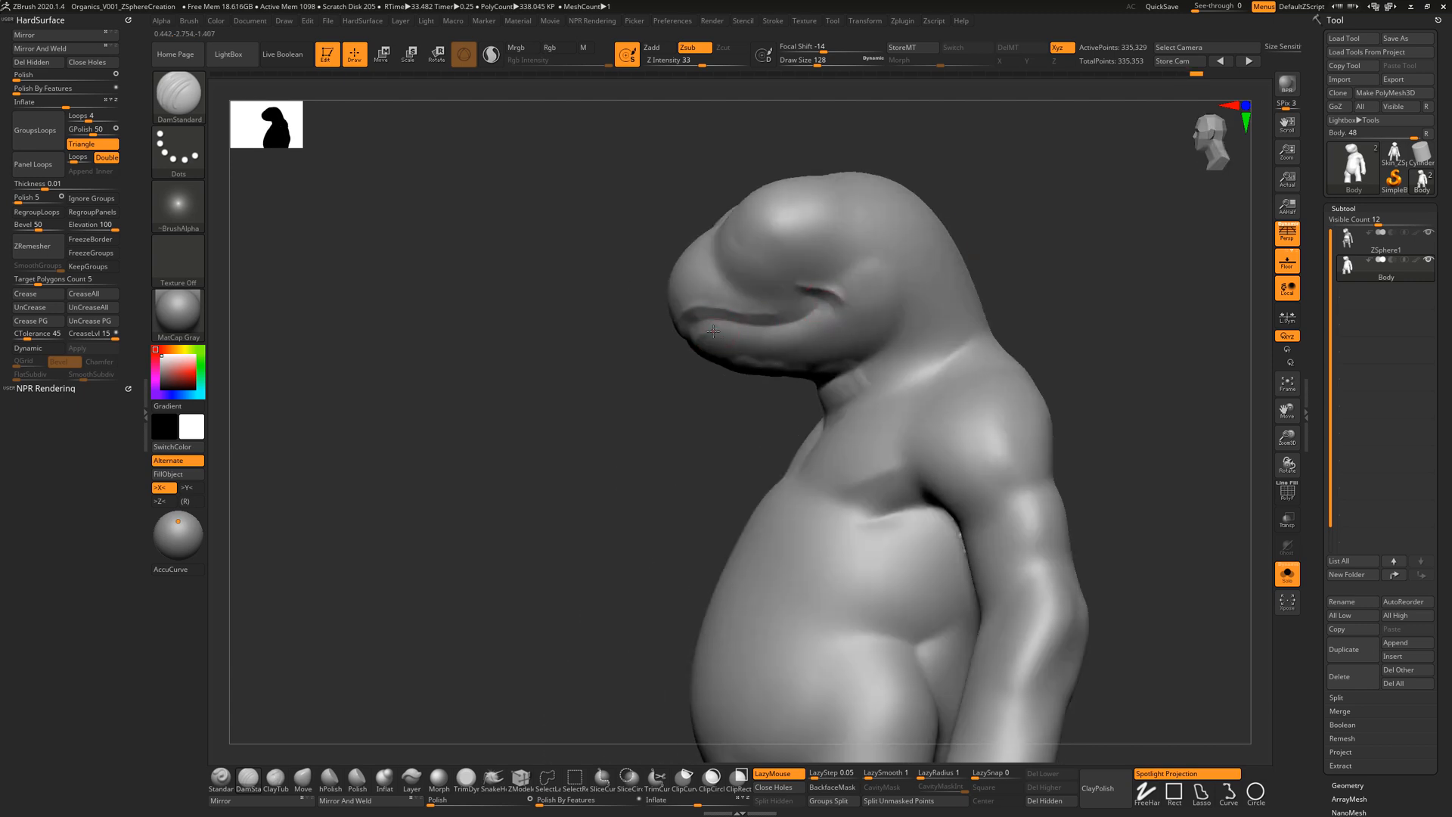
Step: Smooth the area around the mouth corner and deepen the line between the lips with DamStandard at draw size 128
{"action": "key", "text": "shift"}
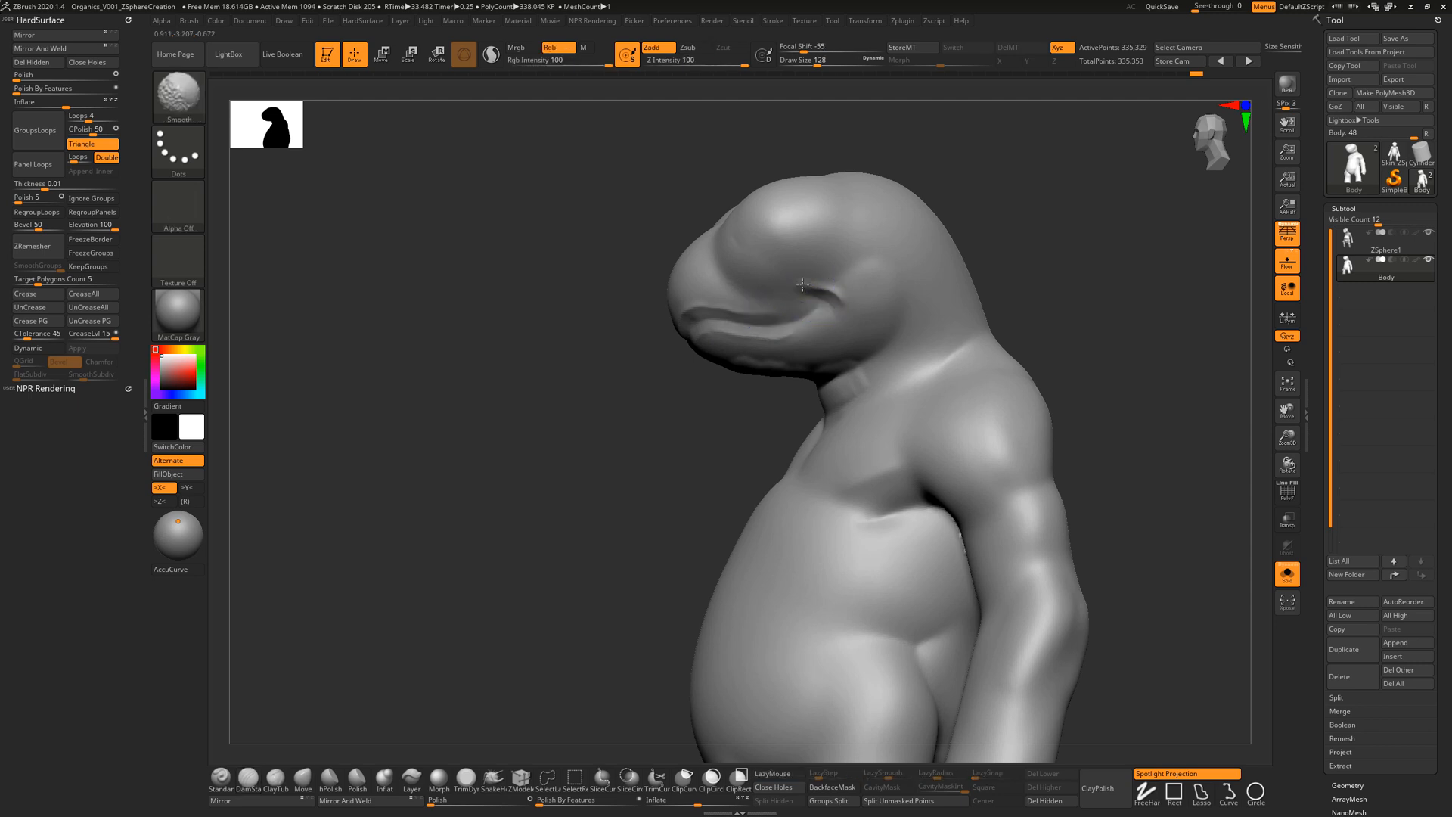
{"action": "left_click_drag", "start_coordinate": [802, 285], "coordinate": [848, 303], "text": "shift"}
{"action": "right_click_drag", "start_coordinate": [988, 220], "coordinate": [1017, 223]}
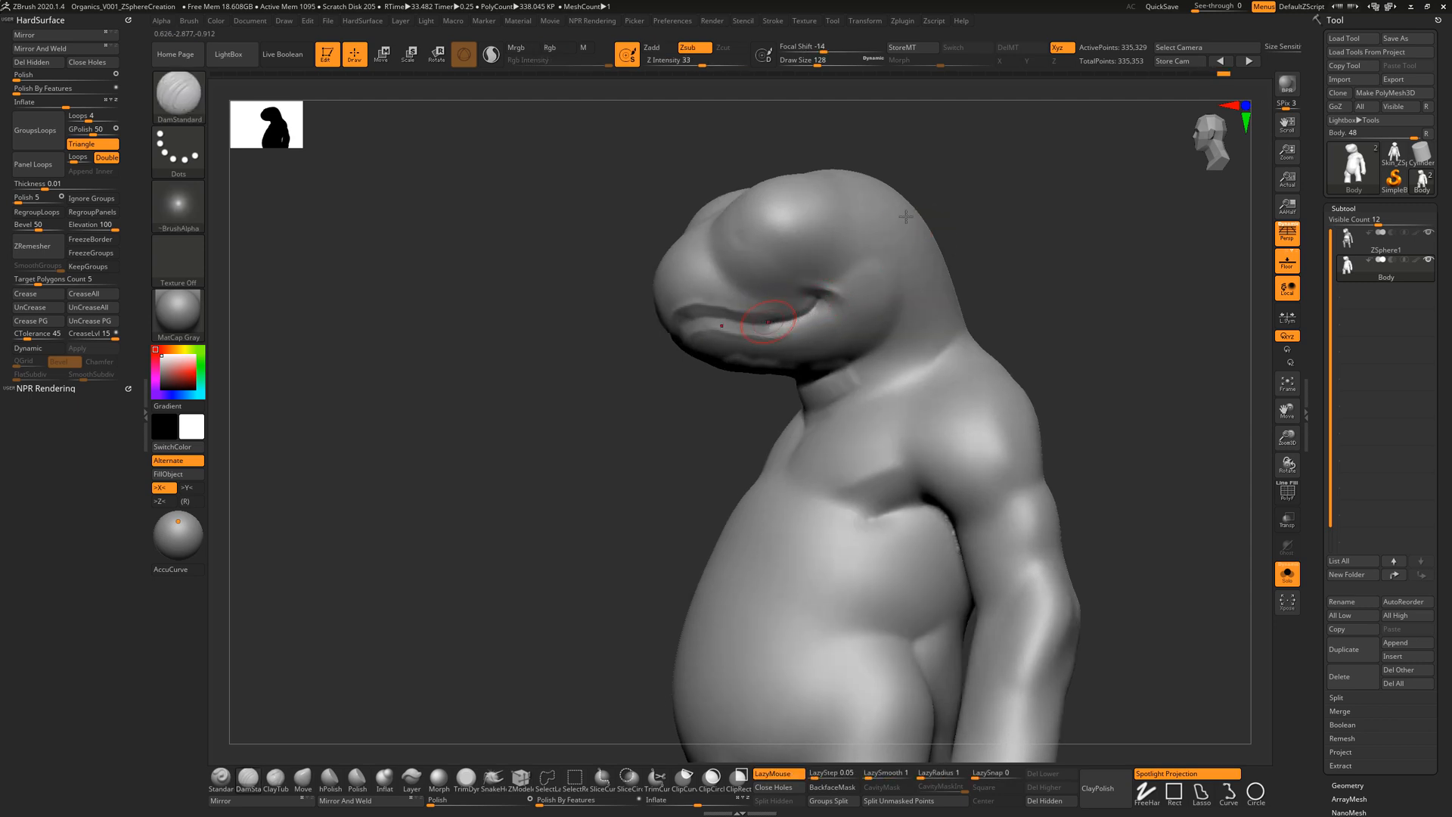
{"action": "right_click_drag", "start_coordinate": [906, 216], "coordinate": [929, 199]}
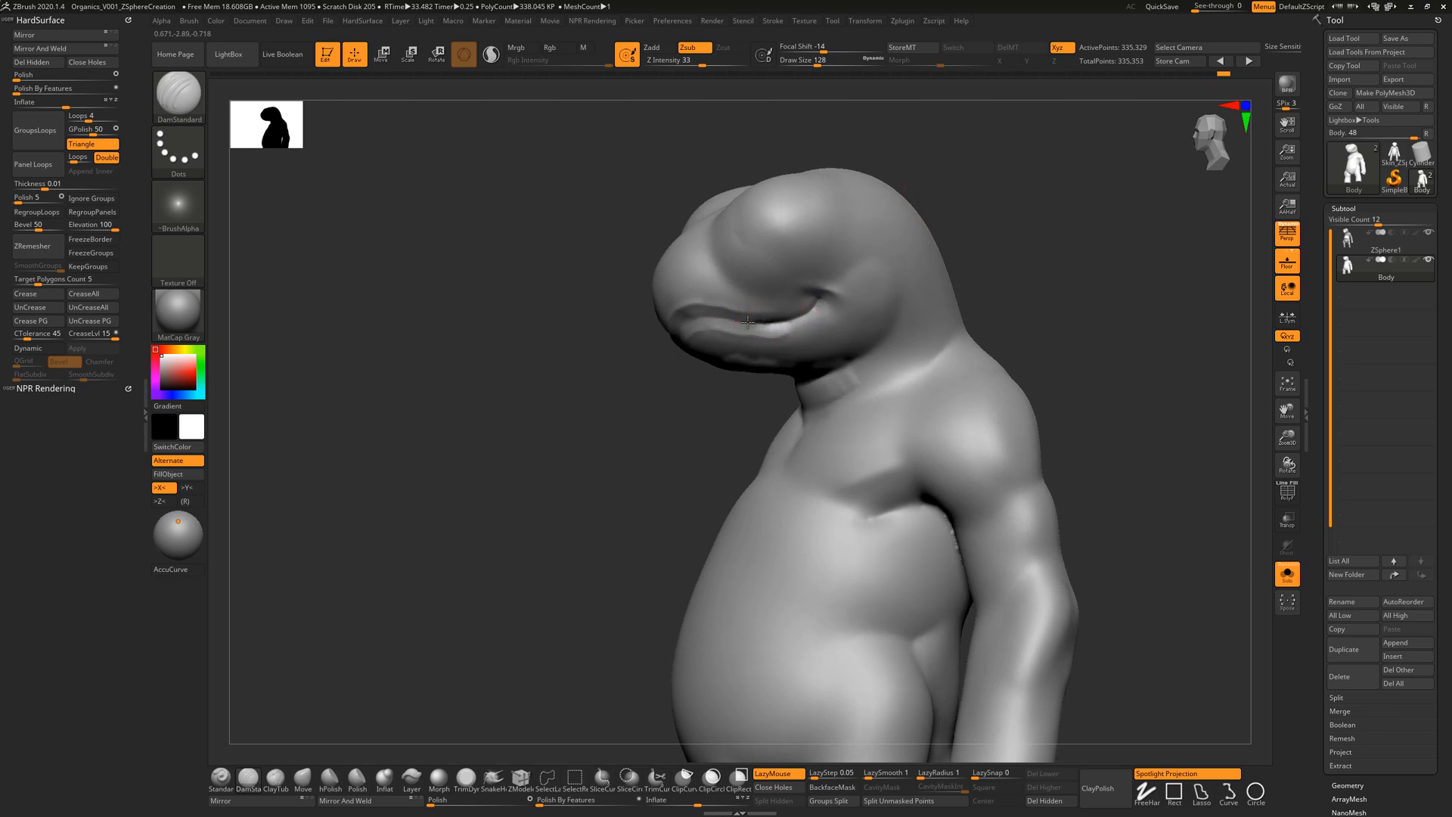
{"action": "right_click_drag", "start_coordinate": [627, 298], "coordinate": [685, 309]}
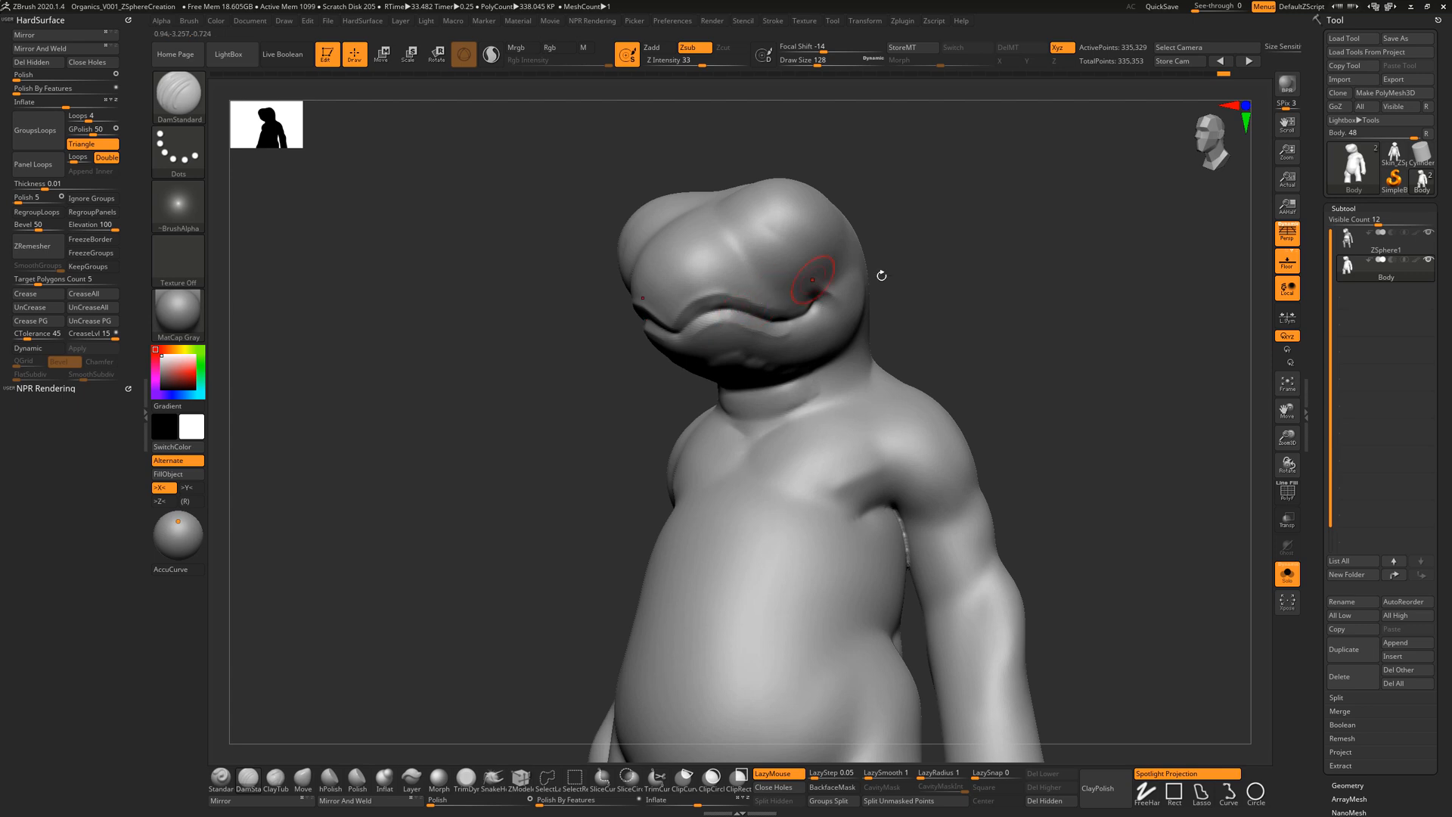
{"action": "right_click_drag", "start_coordinate": [881, 275], "coordinate": [916, 279]}
{"action": "mouse_move", "coordinate": [836, 341]}
{"action": "right_mouse_down"}
{"action": "mouse_move", "coordinate": [895, 340]}
{"action": "mouse_move", "coordinate": [758, 338]}
{"action": "right_mouse_up"}
{"action": "left_click_drag", "start_coordinate": [693, 335], "coordinate": [711, 334], "text": "shift"}
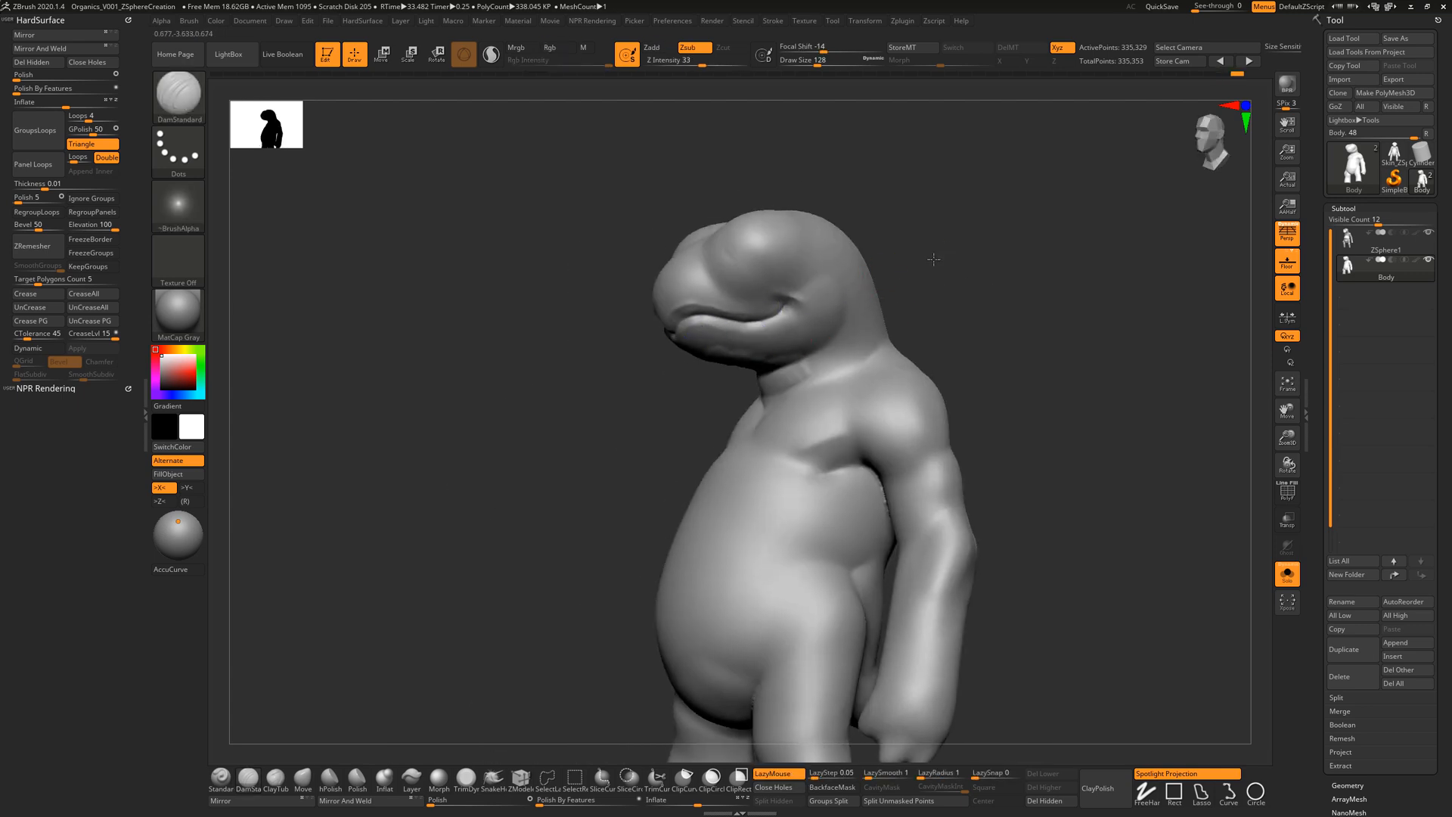
{"action": "mouse_move", "coordinate": [937, 259]}
{"action": "right_mouse_down"}
{"action": "mouse_move", "coordinate": [861, 264]}
{"action": "mouse_move", "coordinate": [981, 241]}
{"action": "right_mouse_up"}
Step: Build up the cheek at the mouth corner with ClayTubes at draw size 202 and smooth it into the face
{"action": "left_click", "coordinate": [274, 779]}
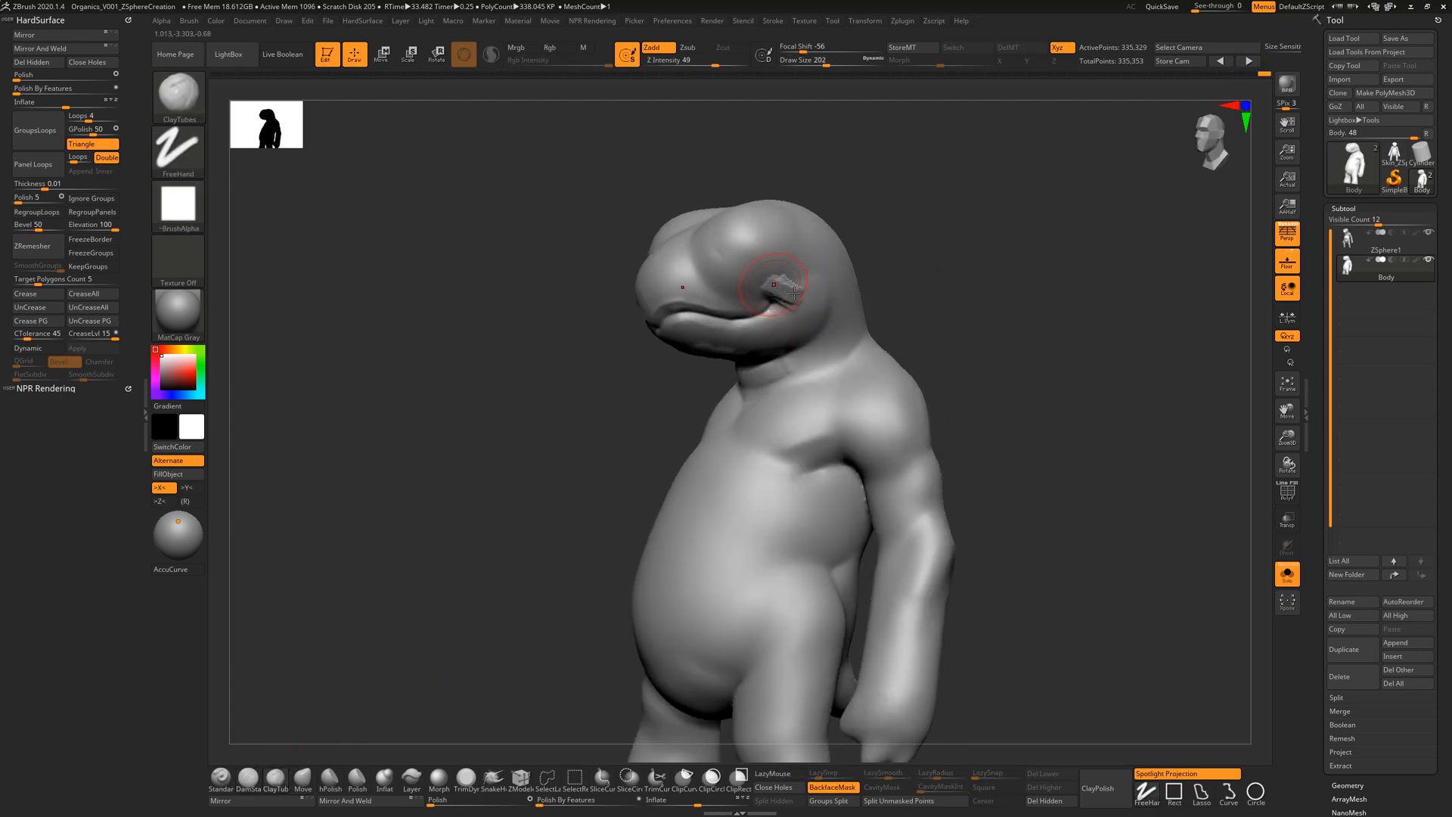
{"action": "left_click_drag", "start_coordinate": [783, 278], "coordinate": [791, 290], "text": "shift"}
{"action": "left_click_drag", "start_coordinate": [791, 290], "coordinate": [784, 279], "text": "shift"}
{"action": "right_click_drag", "start_coordinate": [912, 252], "coordinate": [866, 256]}
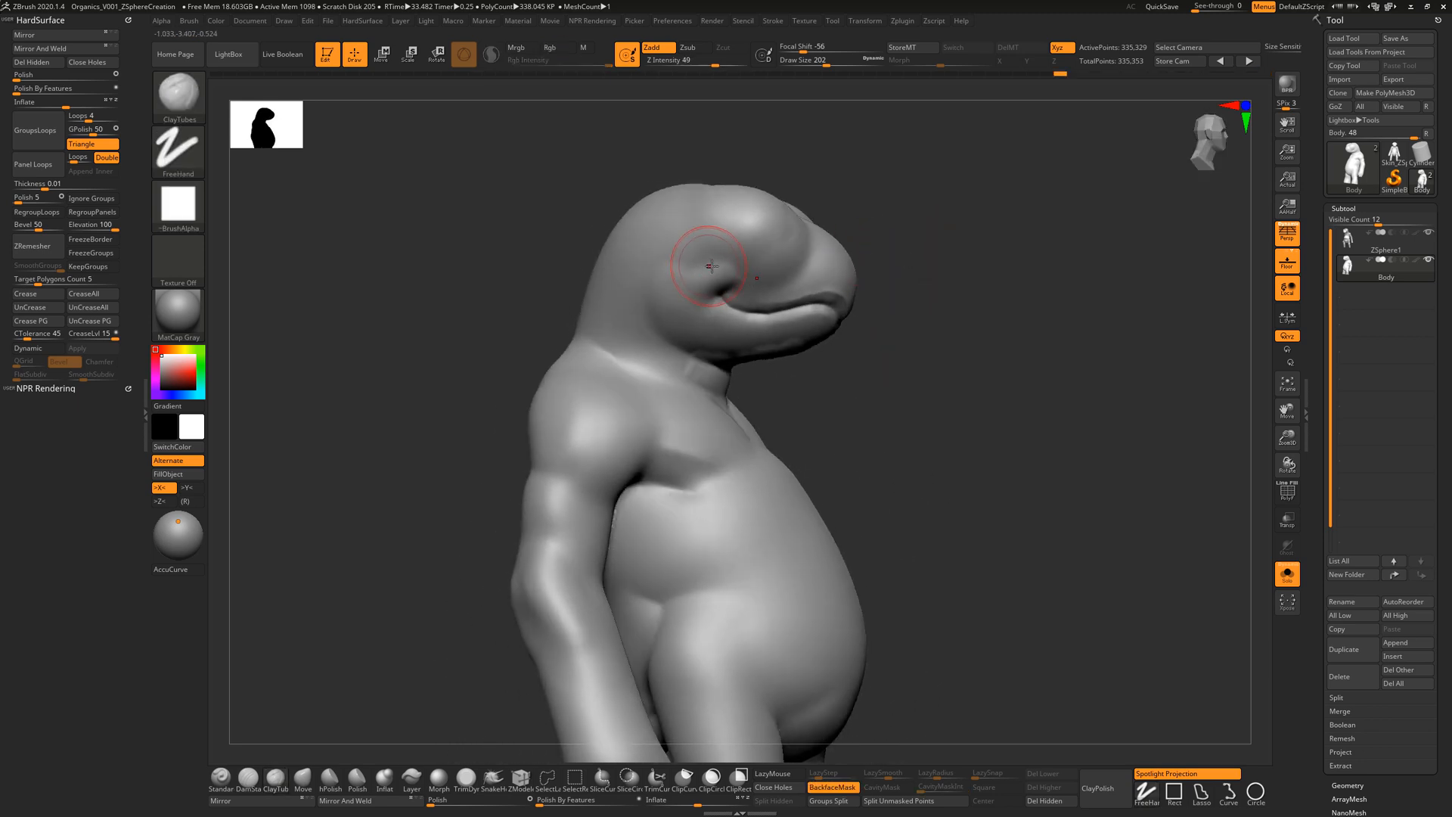
{"action": "key", "text": "shift"}
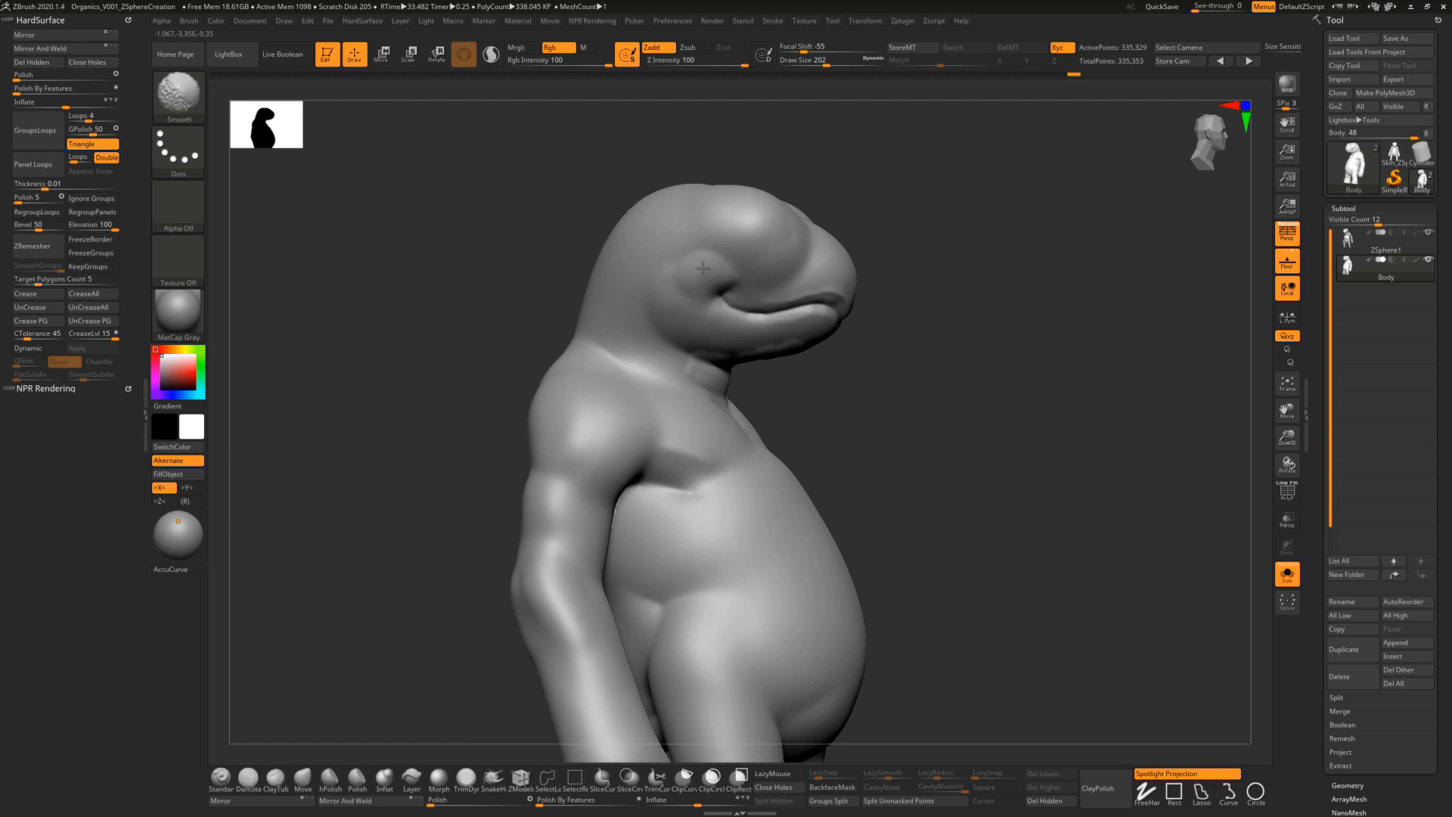
{"action": "left_click_drag", "start_coordinate": [703, 269], "coordinate": [724, 316], "text": "shift"}
{"action": "left_click_drag", "start_coordinate": [976, 301], "coordinate": [911, 273]}
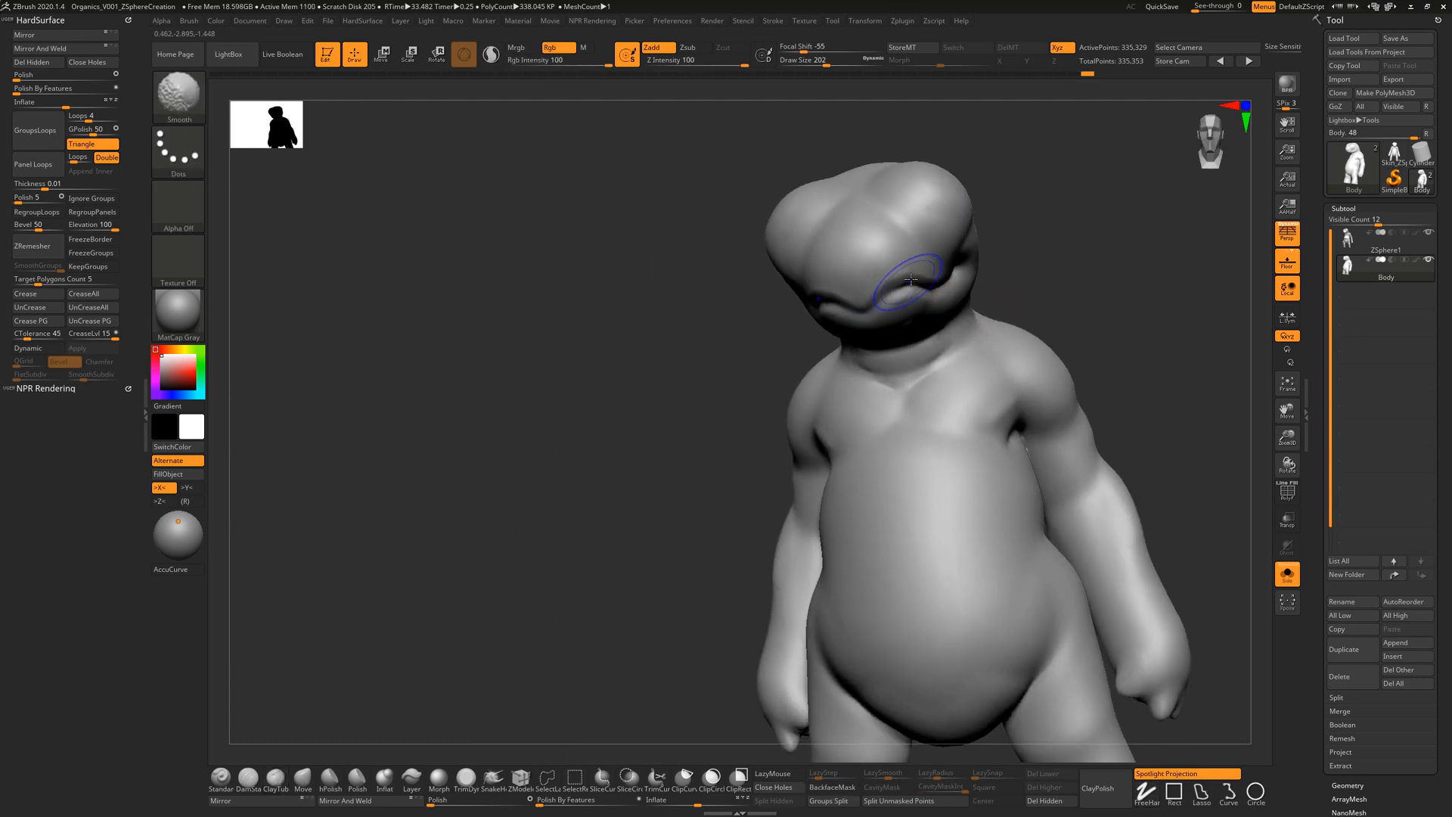
Step: Update the DynaMesh and form a rounded eye mound on the side of the head, smoothing it at draw size 305
{"action": "key", "text": "ctrl"}
{"action": "mouse_move", "coordinate": [1096, 275]}
{"action": "left_mouse_down"}
{"action": "mouse_move", "coordinate": [1034, 263]}
{"action": "mouse_move", "coordinate": [1009, 285]}
{"action": "mouse_move", "coordinate": [991, 273]}
{"action": "left_mouse_up"}
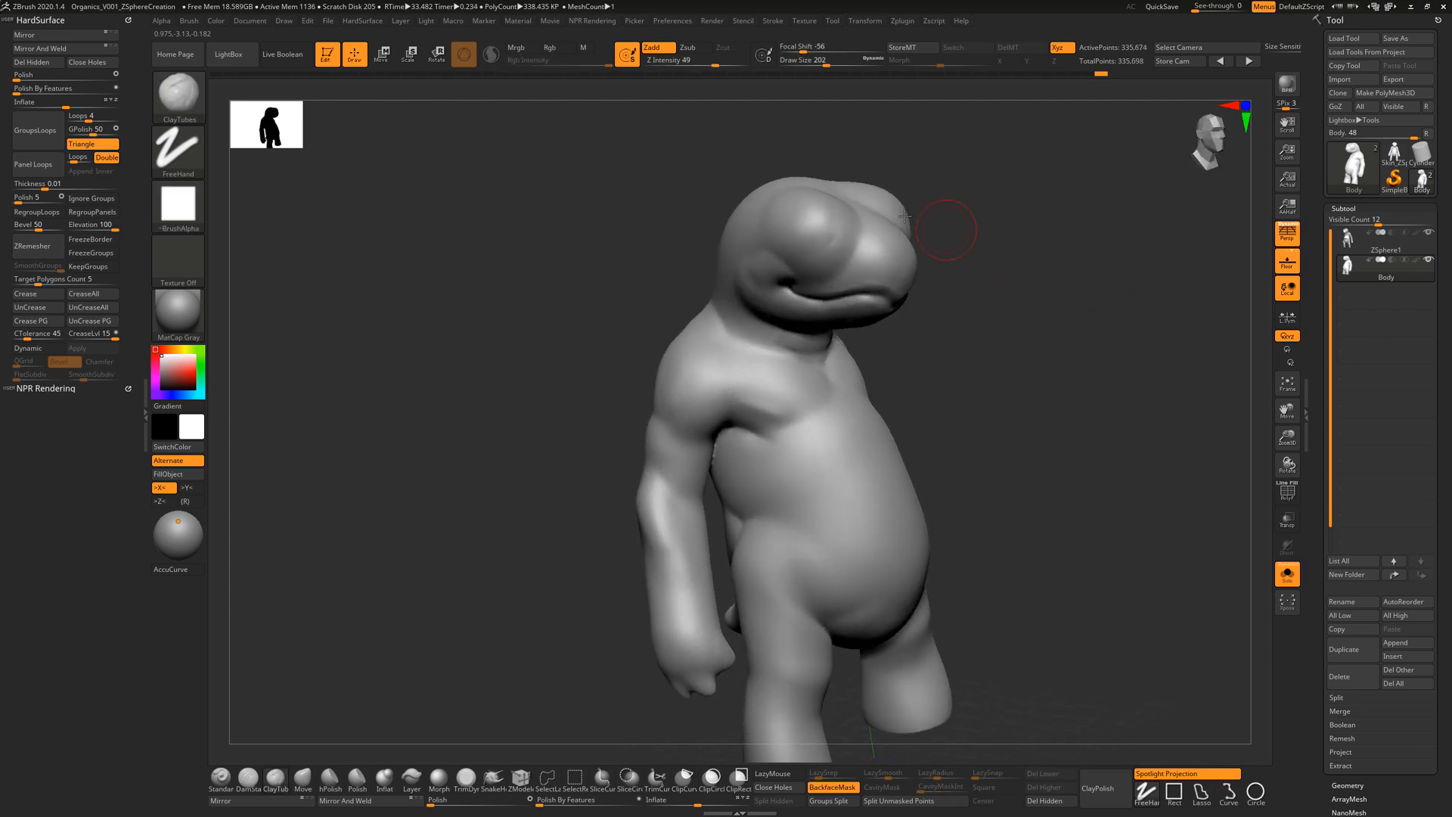
{"action": "key", "text": "shift"}
{"action": "mouse_move", "coordinate": [935, 214]}
{"action": "left_mouse_down"}
{"action": "mouse_move", "coordinate": [976, 237]}
{"action": "mouse_move", "coordinate": [907, 230]}
{"action": "left_mouse_up"}
{"action": "key", "text": "s"}
{"action": "left_click_drag", "start_coordinate": [816, 236], "coordinate": [816, 216]}
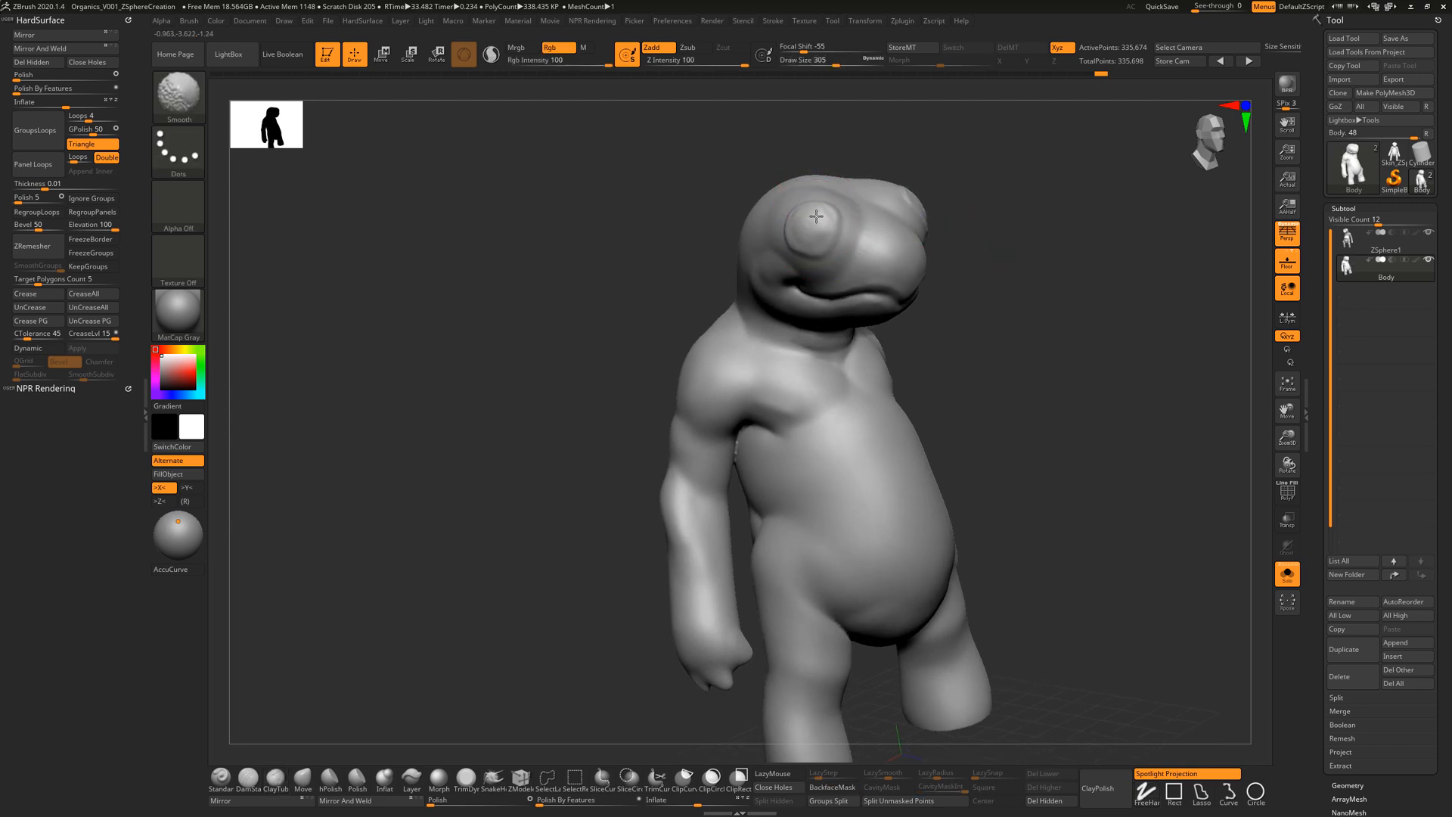
Step: Shape a small round pupil at the centre of the eye with ClayTubes at draw size 154
{"action": "mouse_move", "coordinate": [956, 214]}
{"action": "left_mouse_down"}
{"action": "mouse_move", "coordinate": [1041, 220]}
{"action": "mouse_move", "coordinate": [960, 240]}
{"action": "mouse_move", "coordinate": [810, 228]}
{"action": "left_mouse_up"}
{"action": "key", "text": "shift"}
{"action": "key", "text": "s"}
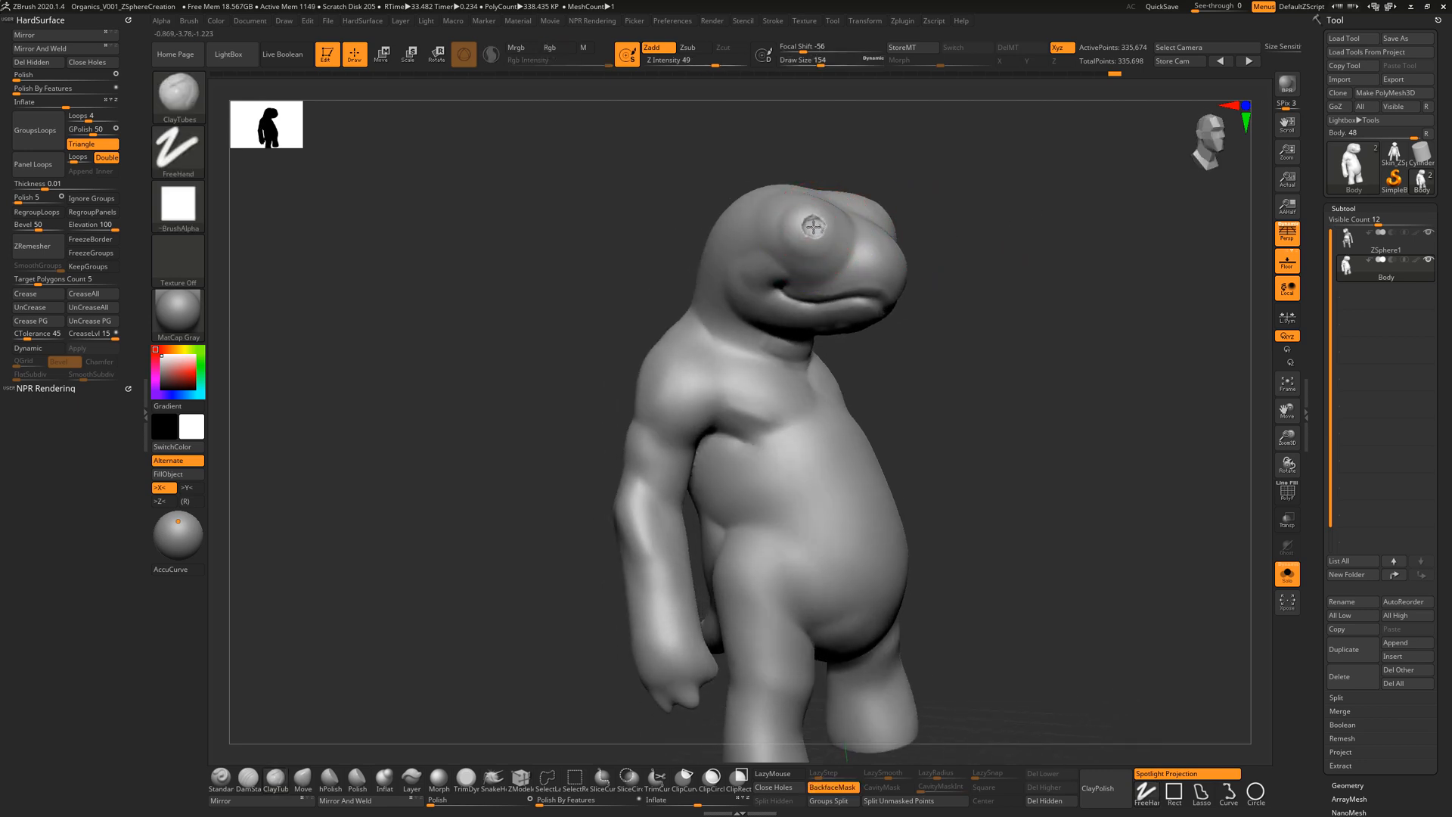
{"action": "left_click_drag", "start_coordinate": [902, 202], "coordinate": [813, 227]}
{"action": "key", "text": "shift"}
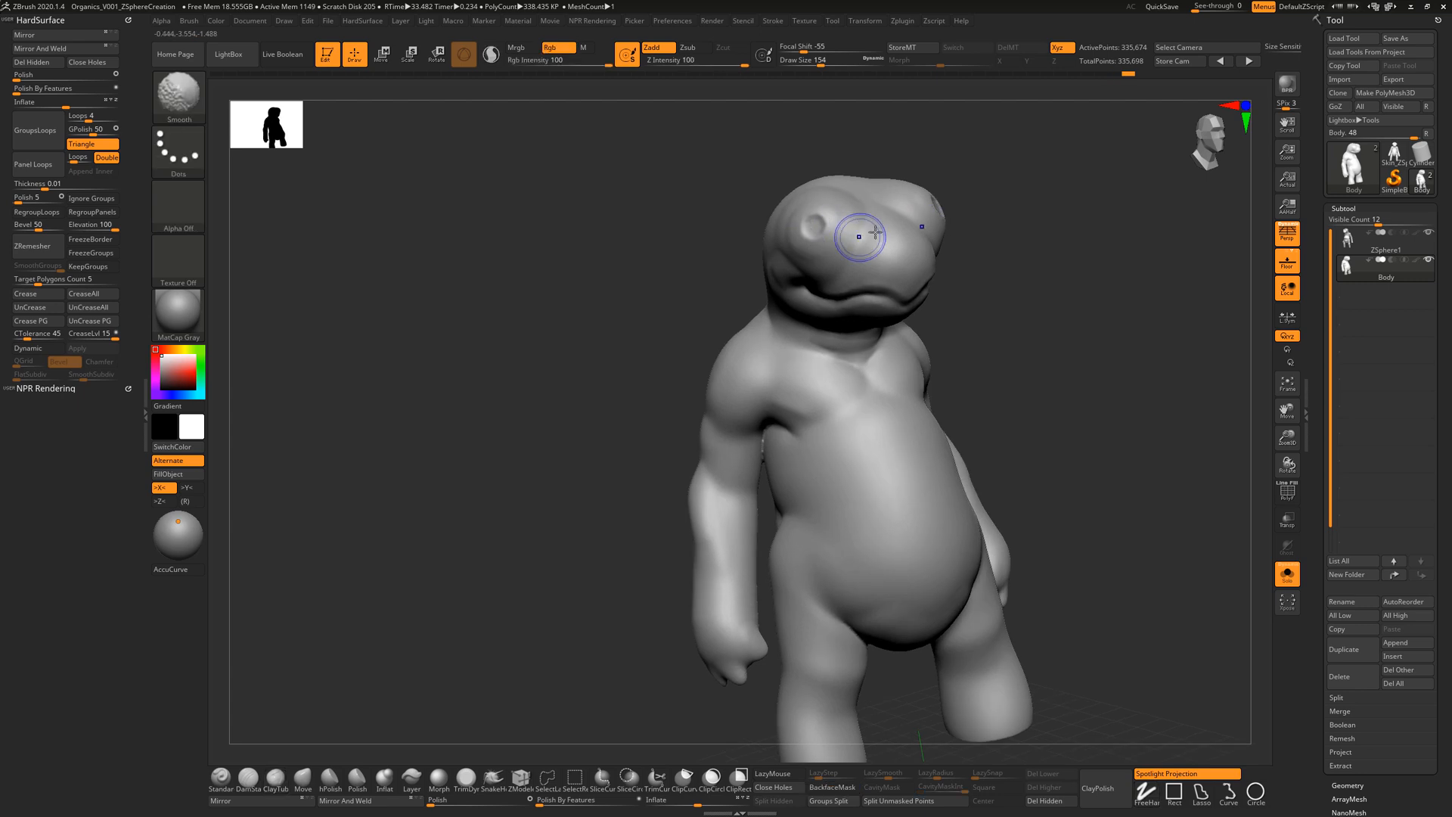
{"action": "mouse_move", "coordinate": [1059, 224]}
{"action": "left_mouse_down"}
{"action": "mouse_move", "coordinate": [1015, 224]}
{"action": "mouse_move", "coordinate": [1059, 233]}
{"action": "mouse_move", "coordinate": [1036, 280]}
{"action": "mouse_move", "coordinate": [1003, 279]}
{"action": "left_mouse_up"}
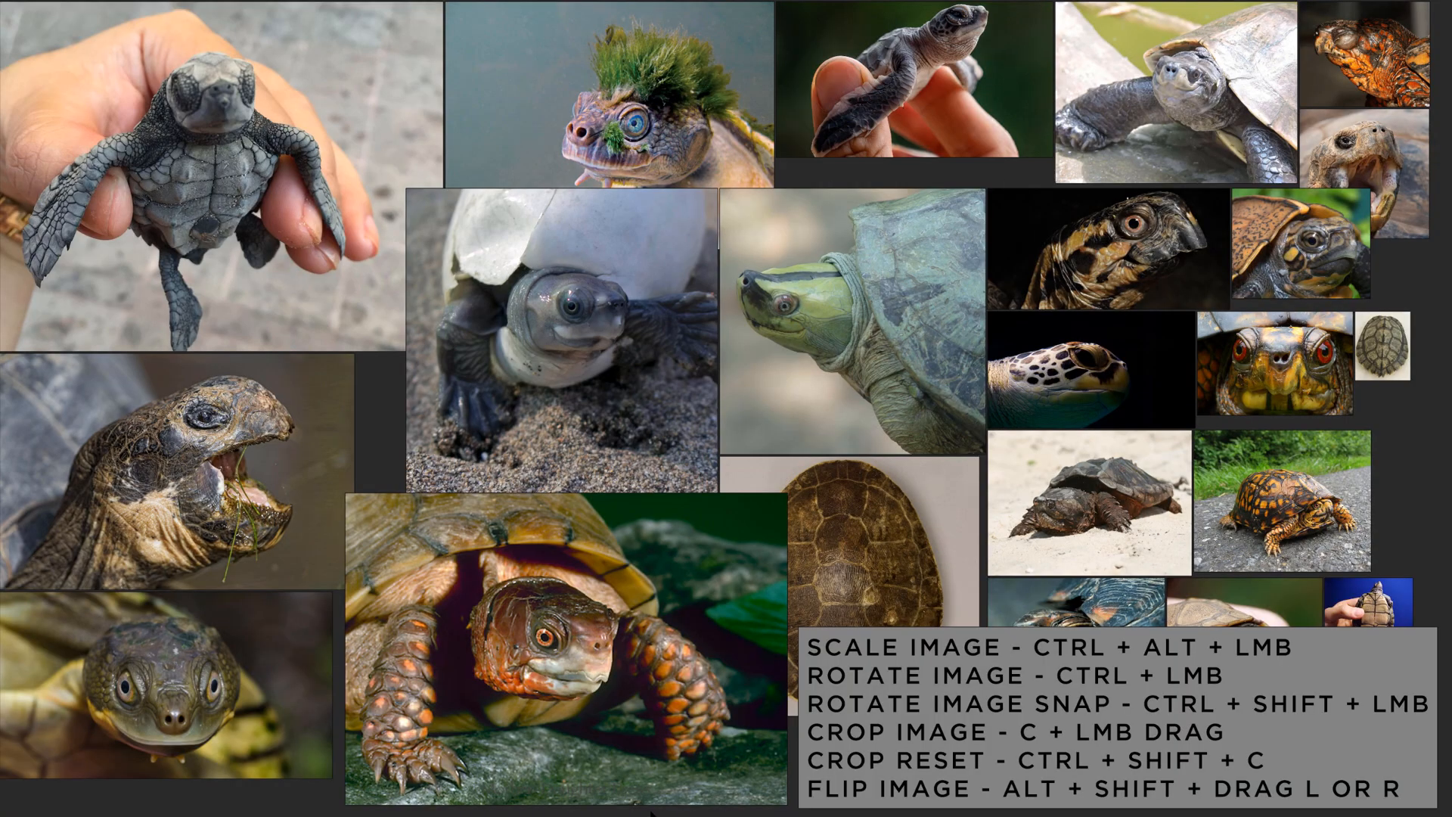
Step: Switch from the turtle reference board back to ZBrush and lay eyelid folds around the eye with ClayTubes at draw size 154
{"action": "key", "text": "super"}
{"action": "left_click", "coordinate": [387, 811]}
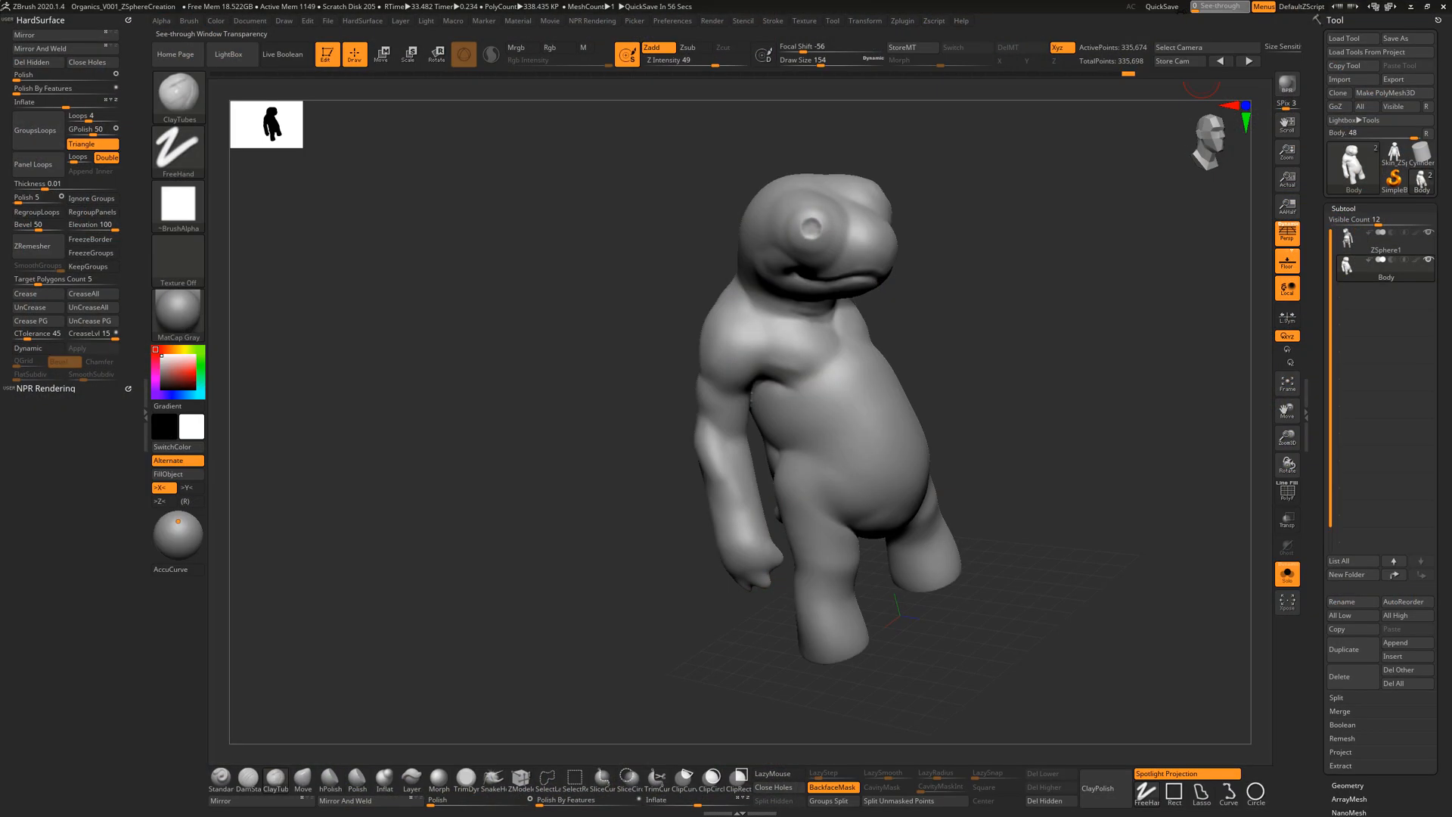
{"action": "mouse_move", "coordinate": [959, 319]}
{"action": "left_mouse_down"}
{"action": "mouse_move", "coordinate": [975, 241]}
{"action": "mouse_move", "coordinate": [1000, 308]}
{"action": "left_mouse_up"}
{"action": "left_click_drag", "start_coordinate": [750, 264], "coordinate": [773, 240]}
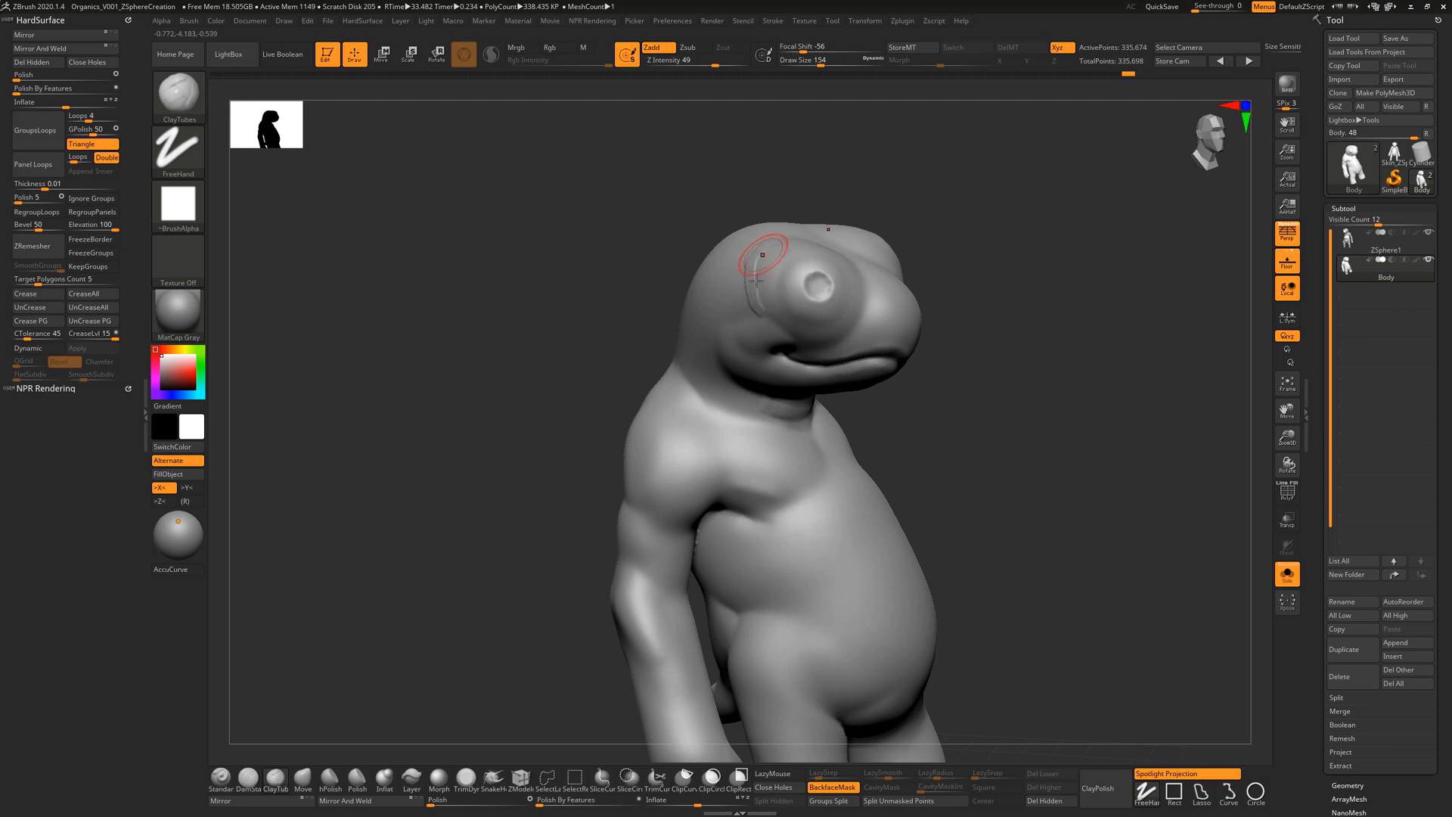
{"action": "left_click_drag", "start_coordinate": [758, 295], "coordinate": [776, 241]}
{"action": "left_click_drag", "start_coordinate": [972, 208], "coordinate": [852, 316]}
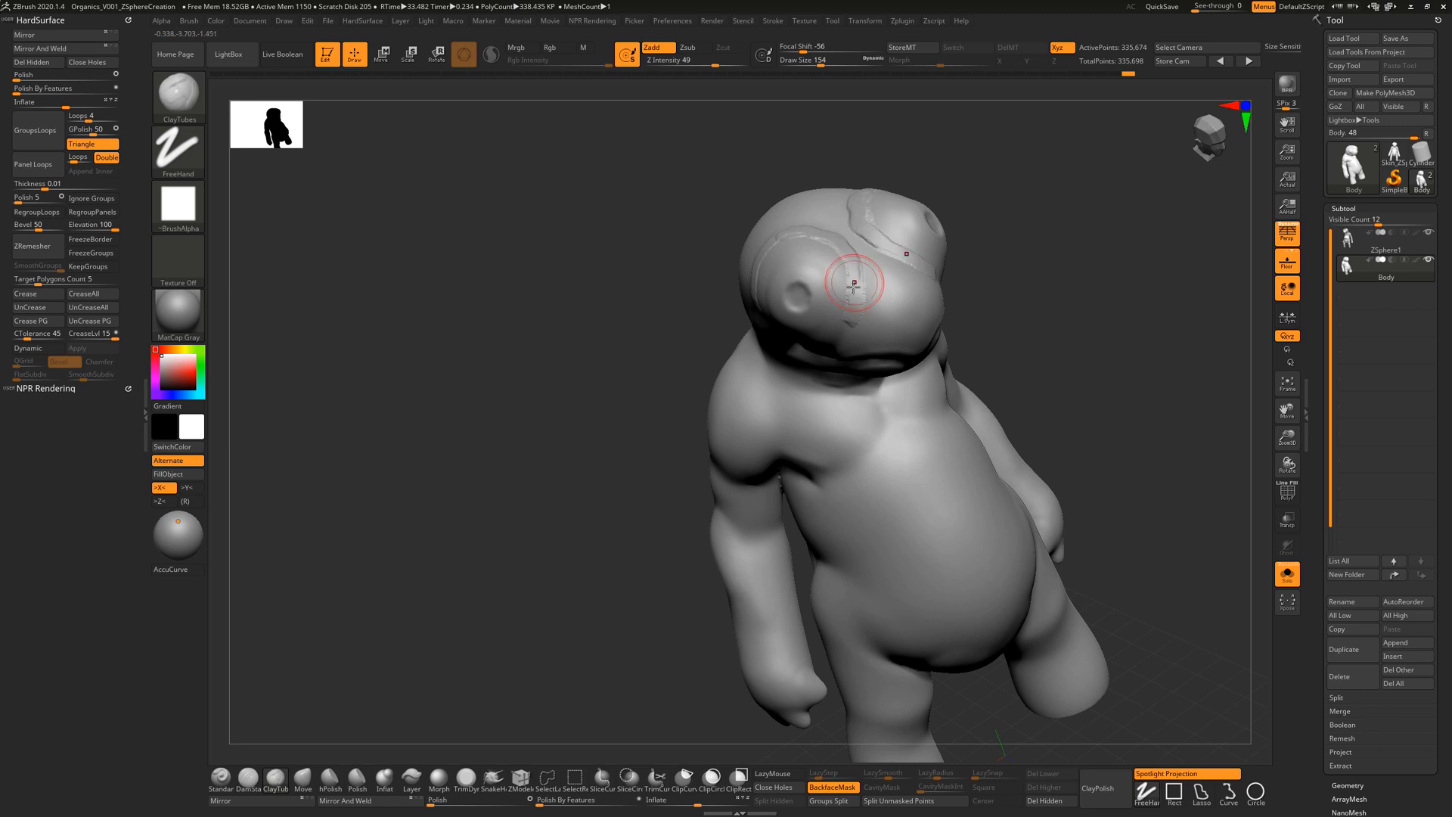
{"action": "left_click_drag", "start_coordinate": [1001, 288], "coordinate": [854, 329]}
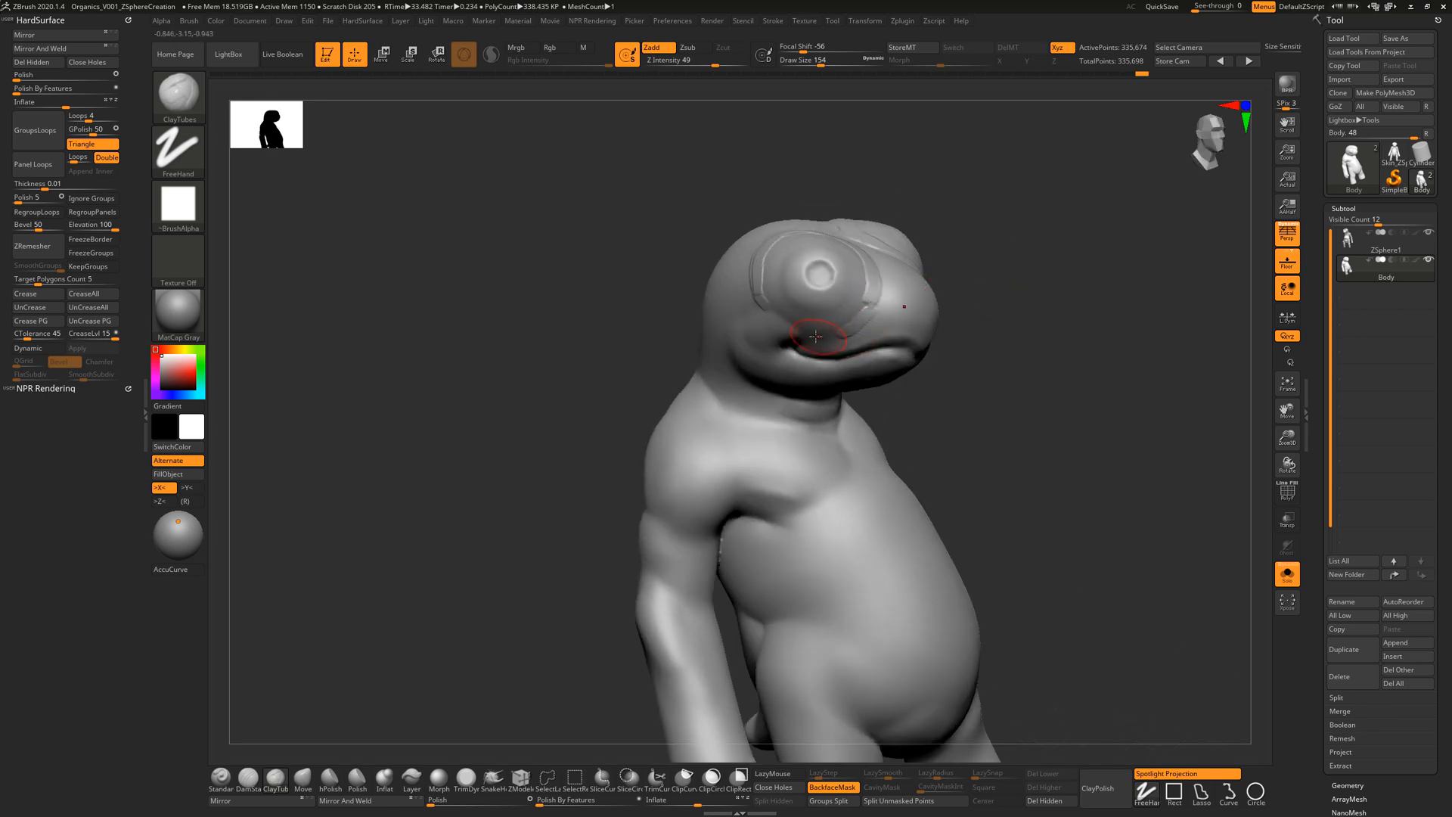
Step: Smooth the eyelid folds into the brow and cheek
{"action": "key", "text": "shift"}
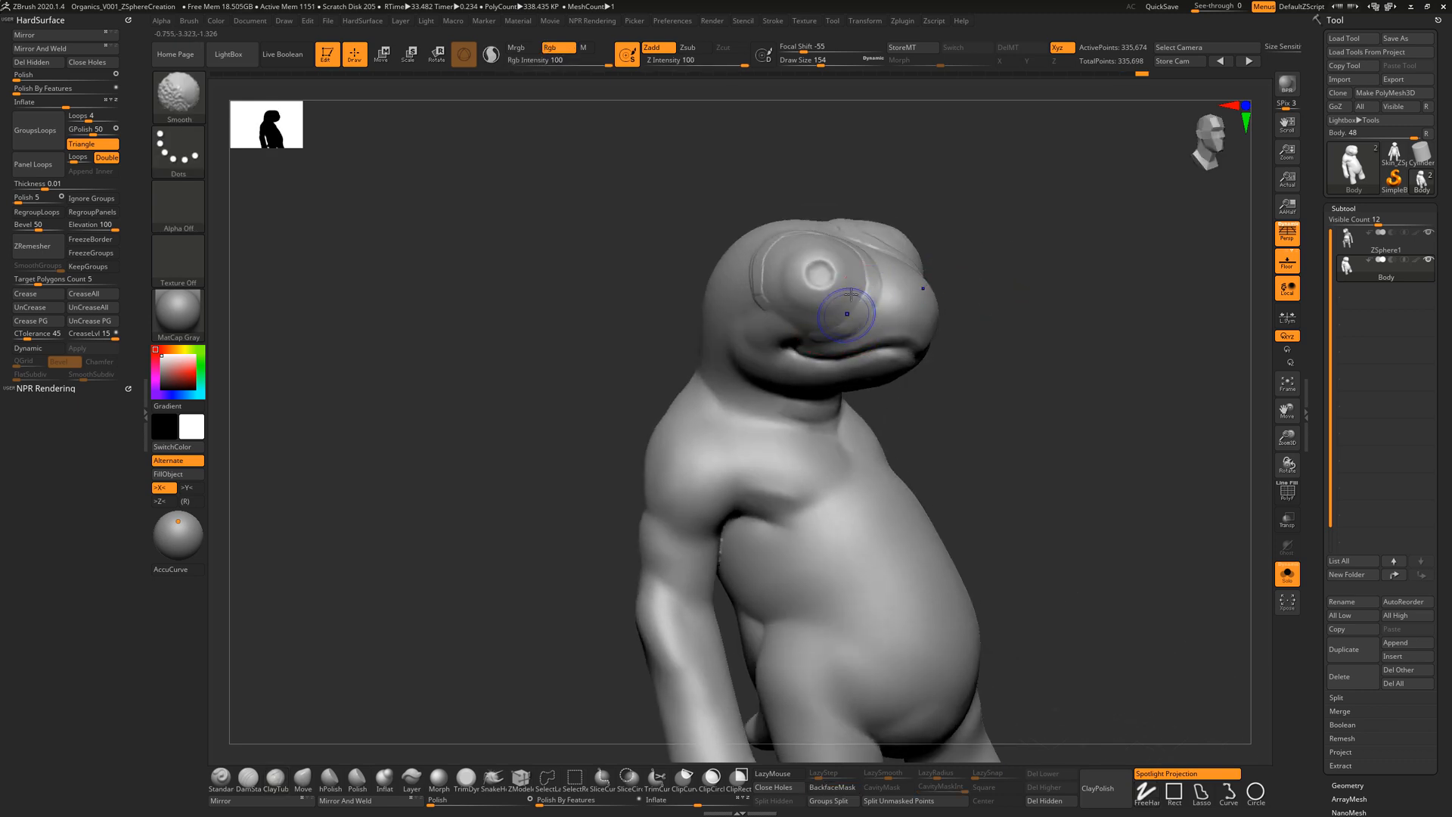
{"action": "mouse_move", "coordinate": [784, 283]}
{"action": "left_mouse_down", "text": "shift"}
{"action": "mouse_move", "coordinate": [770, 304]}
{"action": "mouse_move", "coordinate": [773, 254]}
{"action": "left_mouse_up", "text": "shift"}
{"action": "left_click_drag", "start_coordinate": [1001, 227], "coordinate": [930, 265]}
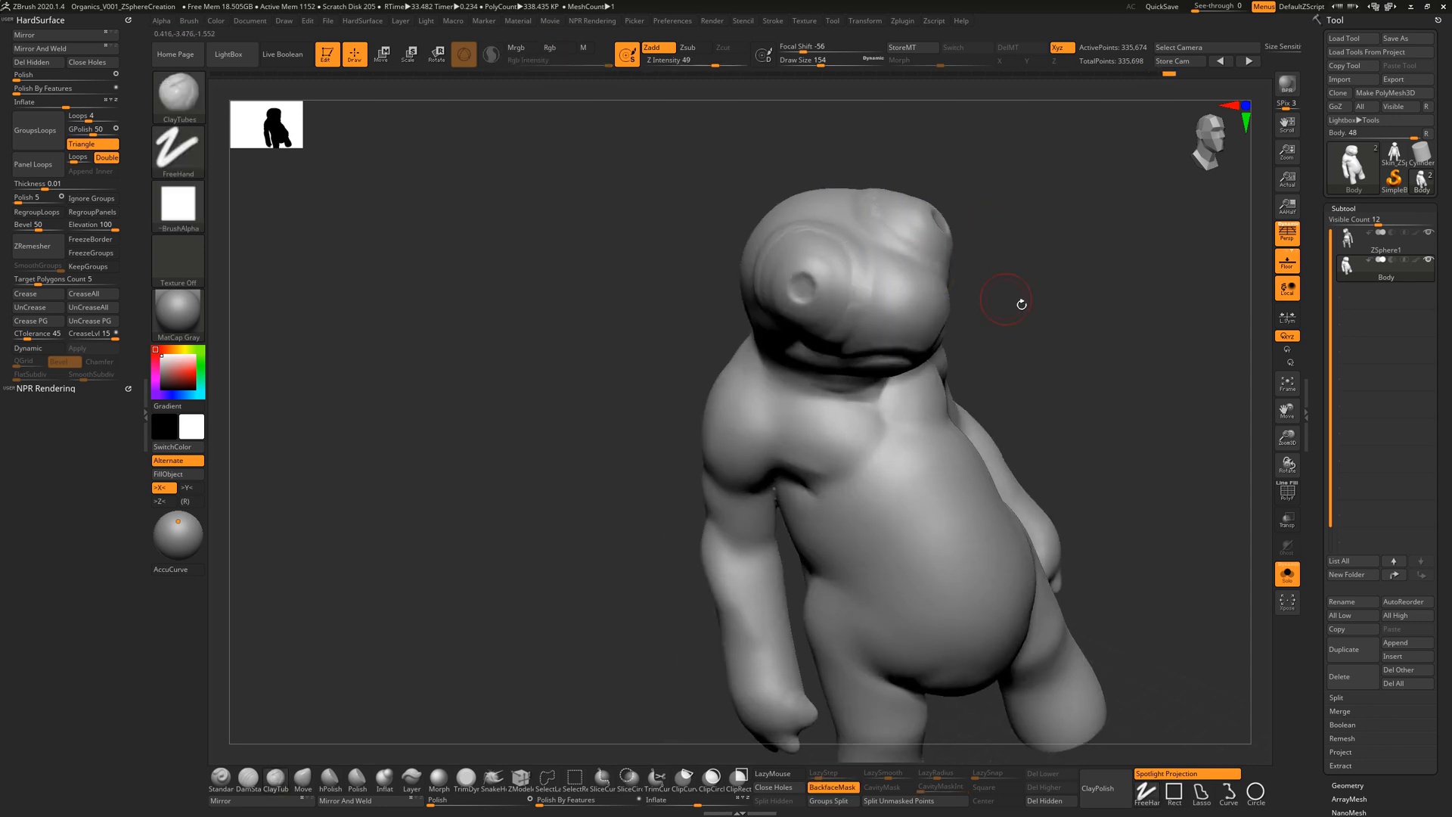
{"action": "mouse_move", "coordinate": [1021, 305]}
{"action": "left_mouse_down"}
{"action": "mouse_move", "coordinate": [1025, 272]}
{"action": "mouse_move", "coordinate": [976, 240]}
{"action": "left_mouse_up"}
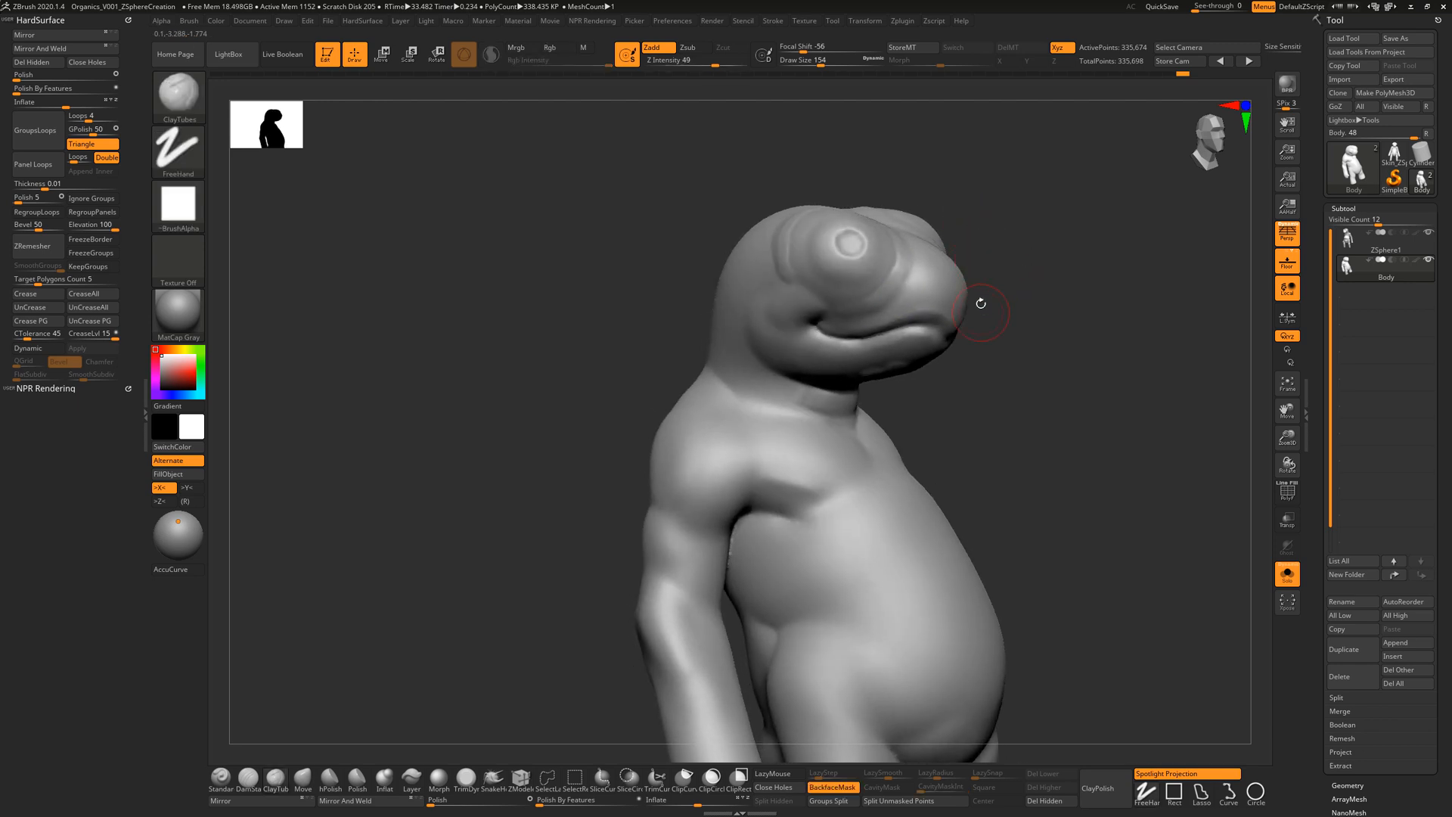
Step: Carve a pair of nostrils into the front of the muzzle with DamStandard at draw size 90 and update the DynaMesh
{"action": "left_click", "coordinate": [303, 779]}
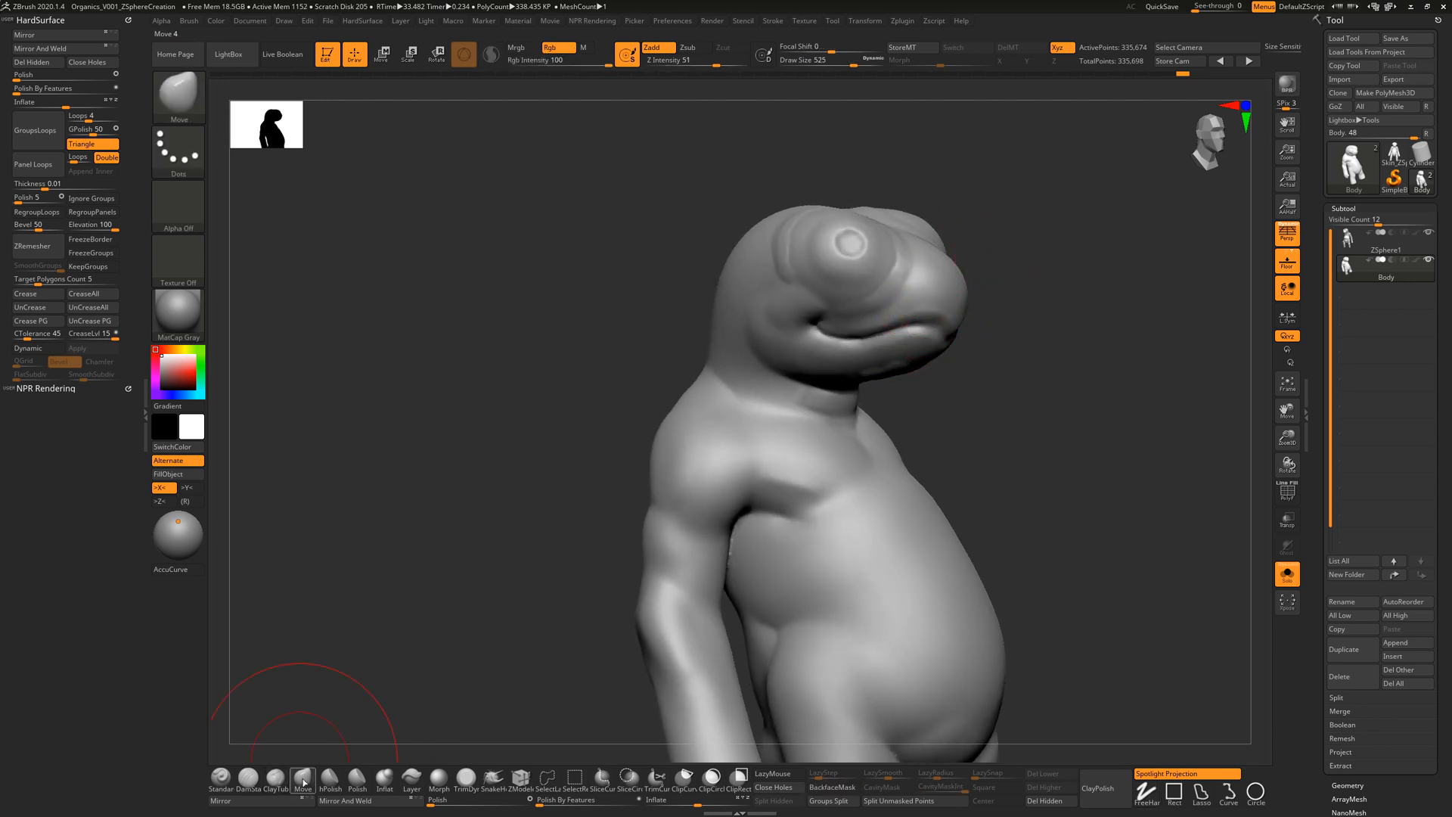
{"action": "key", "text": "s"}
{"action": "mouse_move", "coordinate": [945, 276]}
{"action": "left_mouse_down"}
{"action": "mouse_move", "coordinate": [934, 262]}
{"action": "mouse_move", "coordinate": [1035, 261]}
{"action": "mouse_move", "coordinate": [948, 278]}
{"action": "left_mouse_up"}
{"action": "key", "text": "s"}
{"action": "left_click", "coordinate": [254, 783]}
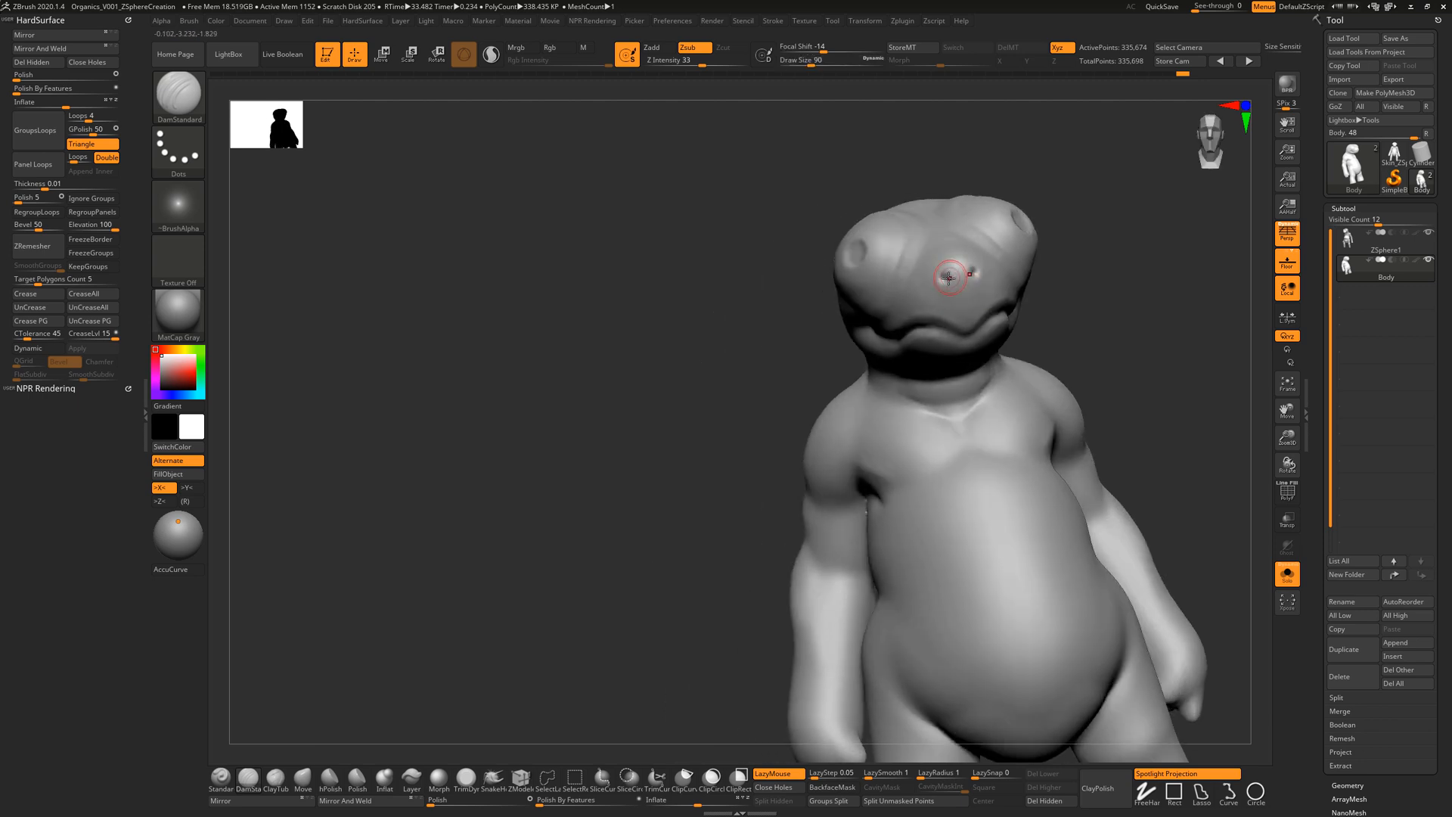
{"action": "mouse_move", "coordinate": [1072, 239]}
{"action": "left_mouse_down"}
{"action": "mouse_move", "coordinate": [1096, 236]}
{"action": "mouse_move", "coordinate": [1014, 335]}
{"action": "left_mouse_up"}
{"action": "left_click_drag", "start_coordinate": [1049, 306], "coordinate": [1021, 316]}
Step: Reshape the eye bulge and brow with the Move brush, raising the draw size to 311
{"action": "key", "text": "b"}
{"action": "key", "text": "h"}
{"action": "key", "text": "p"}
{"action": "key", "text": "b"}
{"action": "key", "text": "m"}
{"action": "key", "text": "v"}
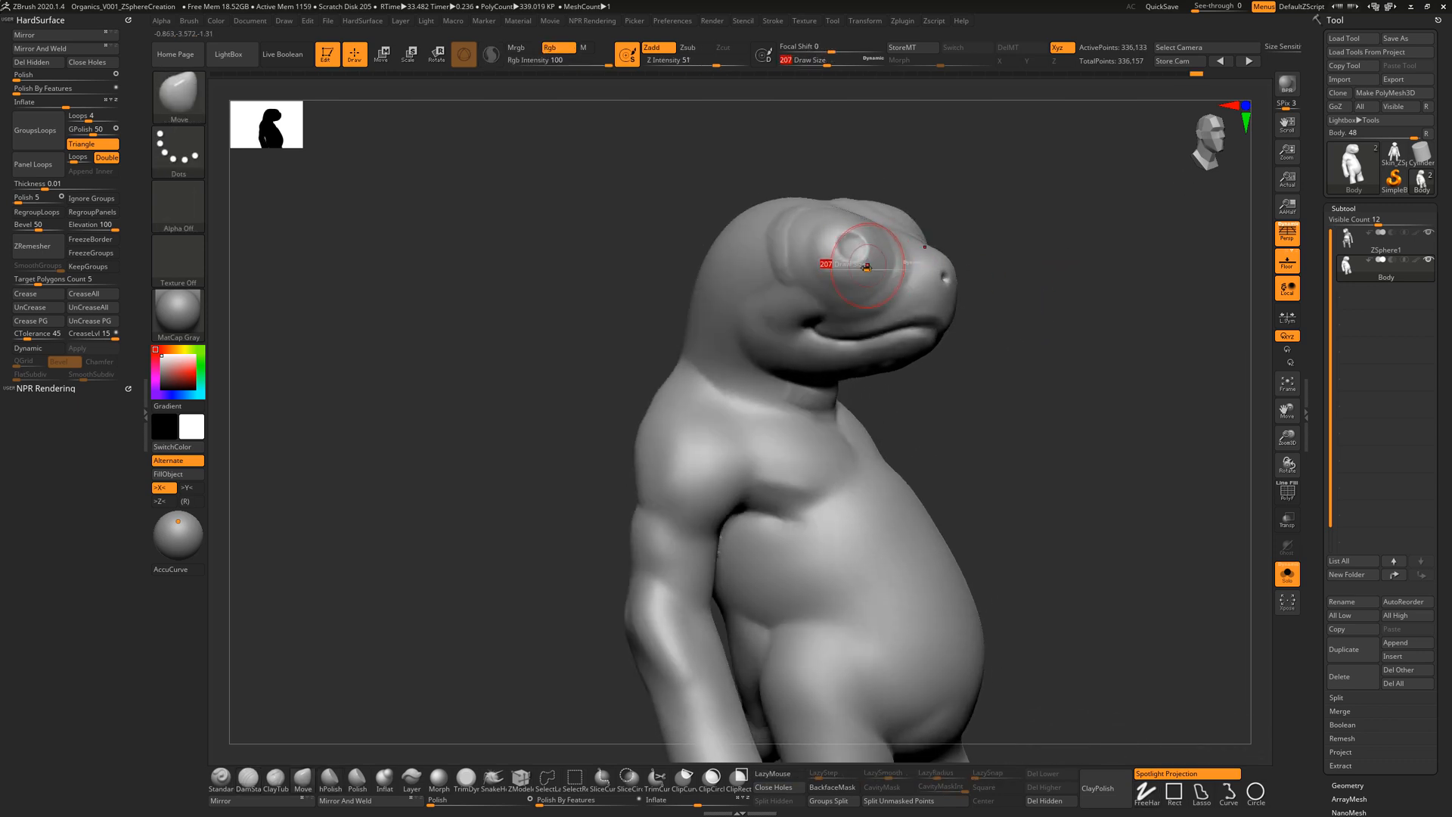
{"action": "key", "text": "s"}
{"action": "left_click_drag", "start_coordinate": [861, 261], "coordinate": [884, 264]}
{"action": "mouse_move", "coordinate": [918, 205]}
{"action": "left_mouse_down"}
{"action": "mouse_move", "coordinate": [946, 206]}
{"action": "mouse_move", "coordinate": [897, 200]}
{"action": "mouse_move", "coordinate": [893, 185]}
{"action": "left_mouse_up"}
{"action": "key", "text": "s"}
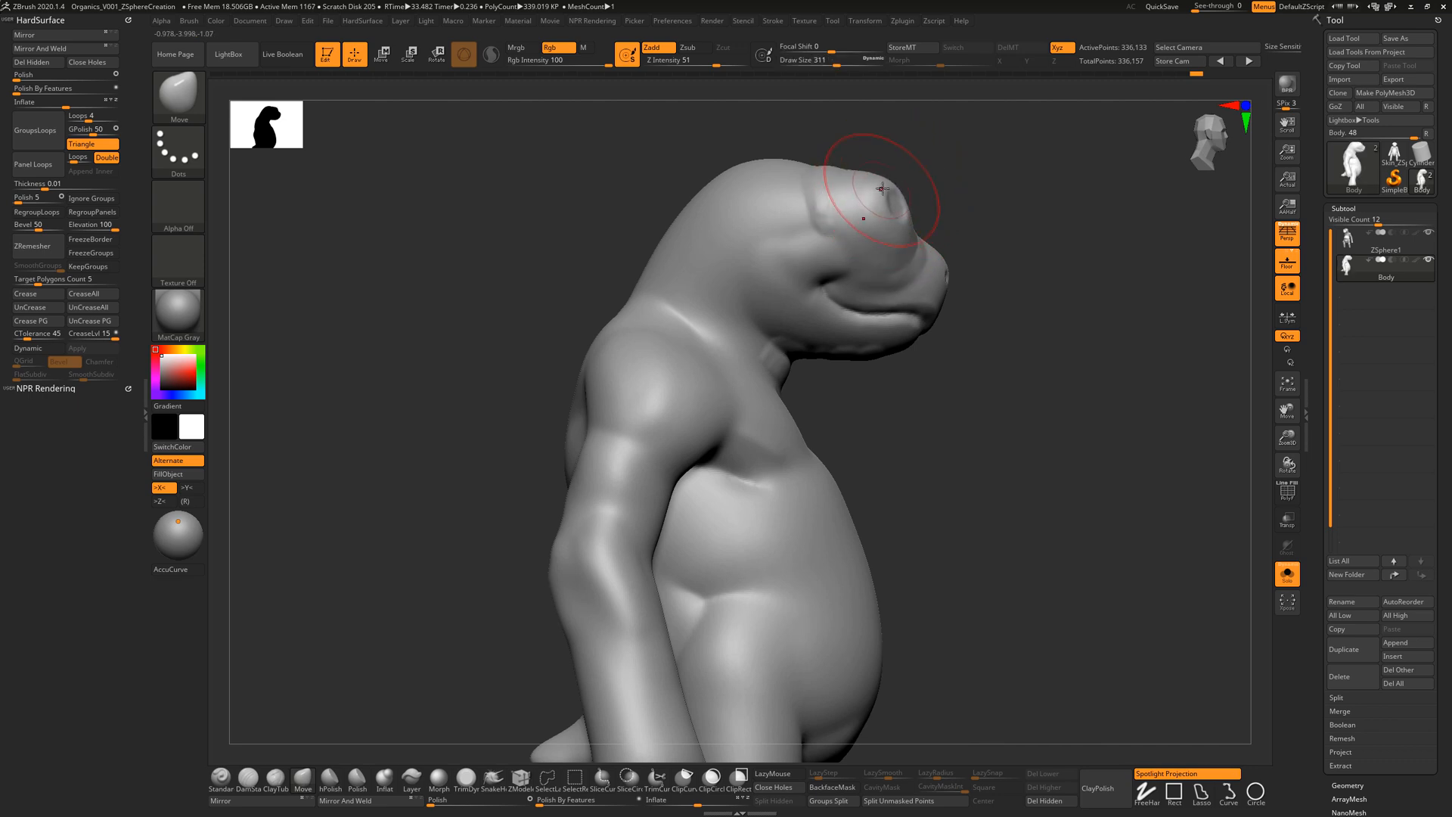
Step: Reshape the back of the head and the jaw with the Move brush at draw size 550, and the muzzle at 351
{"action": "key", "text": "s"}
{"action": "left_click_drag", "start_coordinate": [697, 229], "coordinate": [695, 210]}
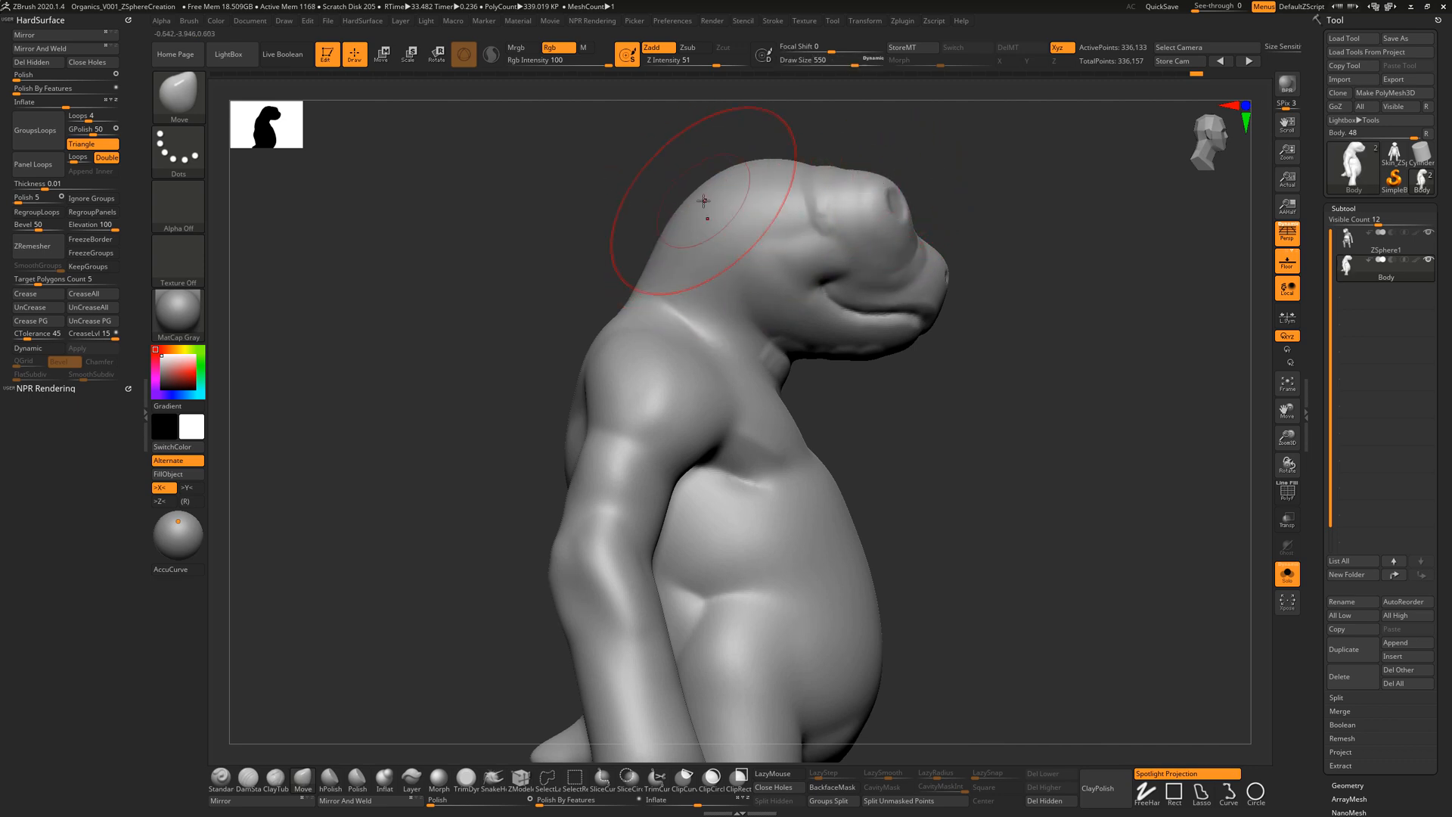
{"action": "left_click_drag", "start_coordinate": [902, 168], "coordinate": [930, 179]}
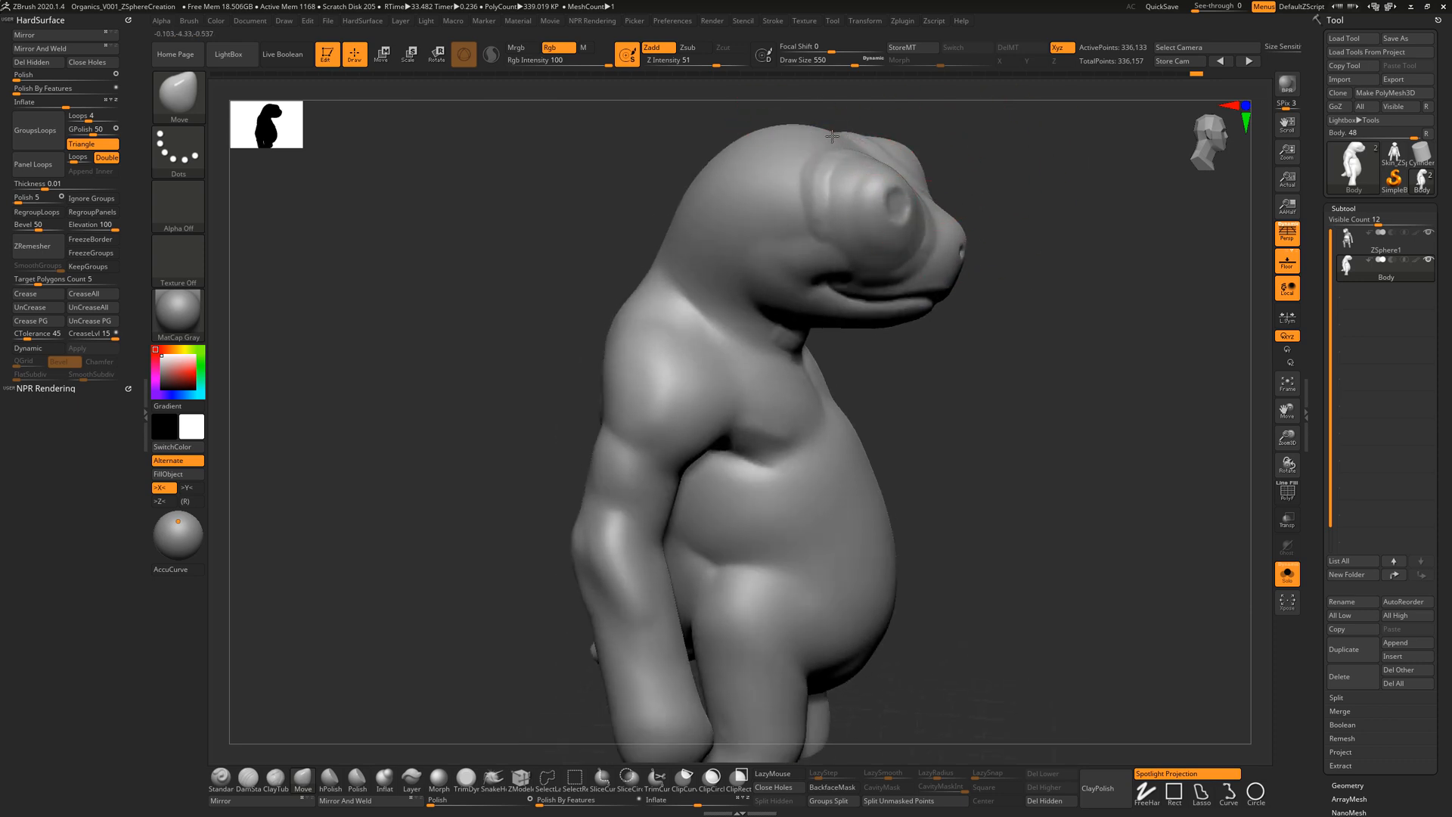
{"action": "left_click_drag", "start_coordinate": [1061, 270], "coordinate": [1034, 243]}
{"action": "left_click_drag", "start_coordinate": [826, 299], "coordinate": [829, 287]}
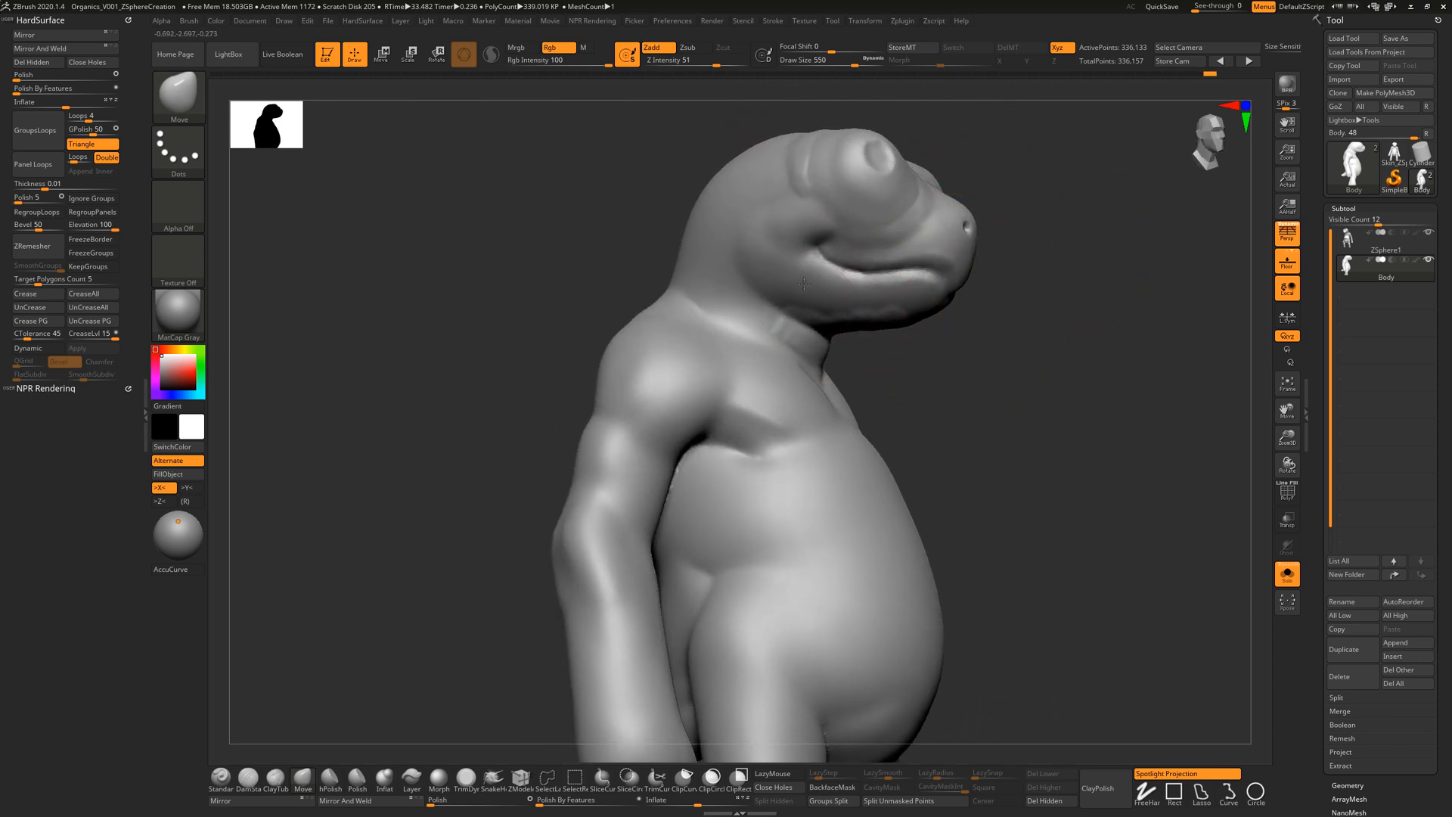
{"action": "left_click_drag", "start_coordinate": [1038, 297], "coordinate": [955, 295]}
{"action": "key", "text": "s"}
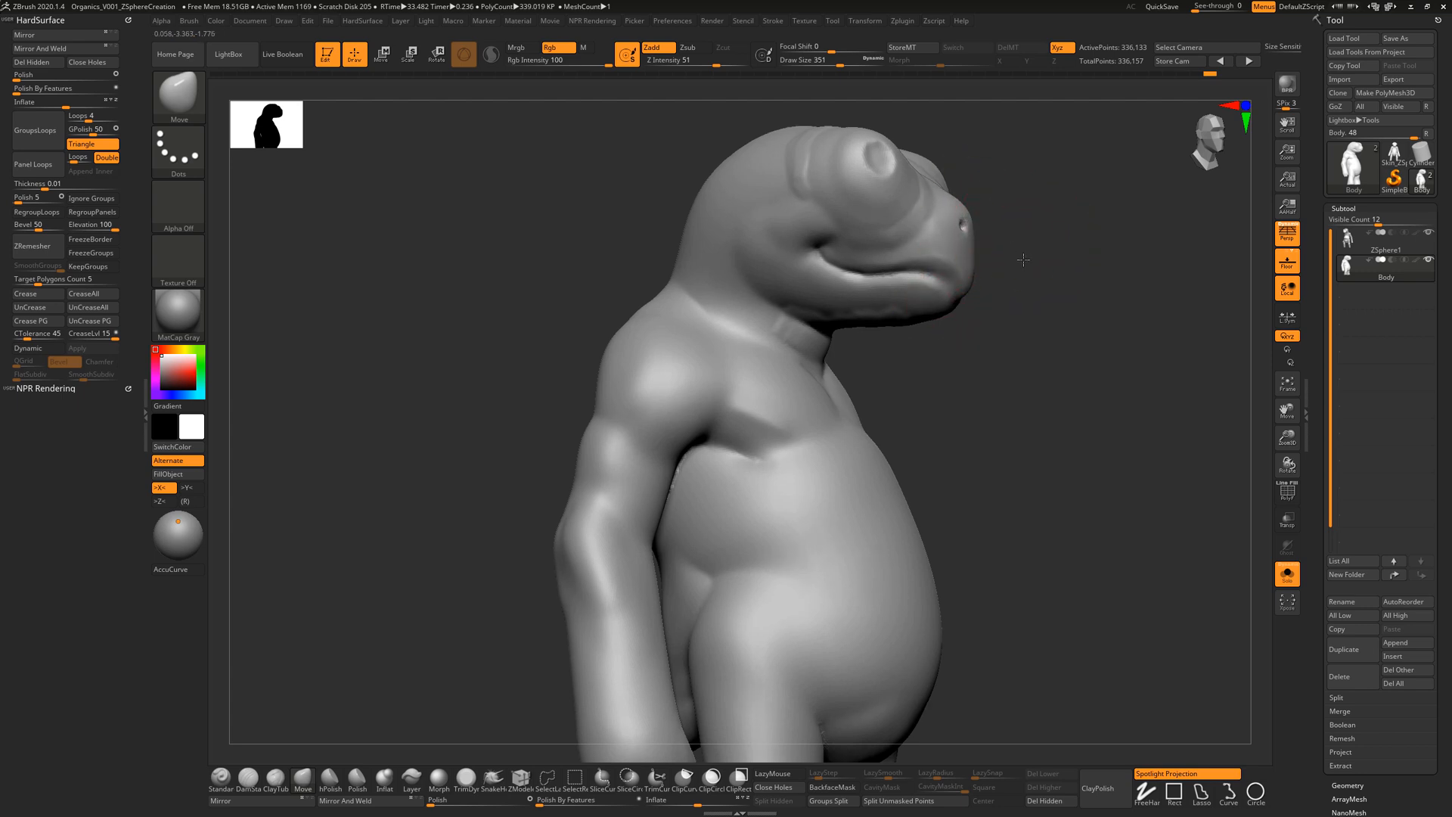
Step: Smooth the area beneath the jaw and the underside of the belly where it meets the thigh
{"action": "mouse_move", "coordinate": [1024, 259]}
{"action": "left_mouse_down"}
{"action": "mouse_move", "coordinate": [1030, 241]}
{"action": "mouse_move", "coordinate": [1047, 258]}
{"action": "mouse_move", "coordinate": [998, 339]}
{"action": "mouse_move", "coordinate": [1031, 325]}
{"action": "mouse_move", "coordinate": [1003, 319]}
{"action": "left_mouse_up"}
{"action": "left_click_drag", "start_coordinate": [813, 291], "coordinate": [806, 285], "text": "shift"}
{"action": "left_click_drag", "start_coordinate": [944, 283], "coordinate": [1003, 306]}
{"action": "left_click_drag", "start_coordinate": [930, 371], "coordinate": [966, 326], "text": "alt"}
{"action": "mouse_move", "coordinate": [967, 326]}
{"action": "left_mouse_down"}
{"action": "mouse_move", "coordinate": [1013, 377]}
{"action": "mouse_move", "coordinate": [900, 376]}
{"action": "left_mouse_up"}
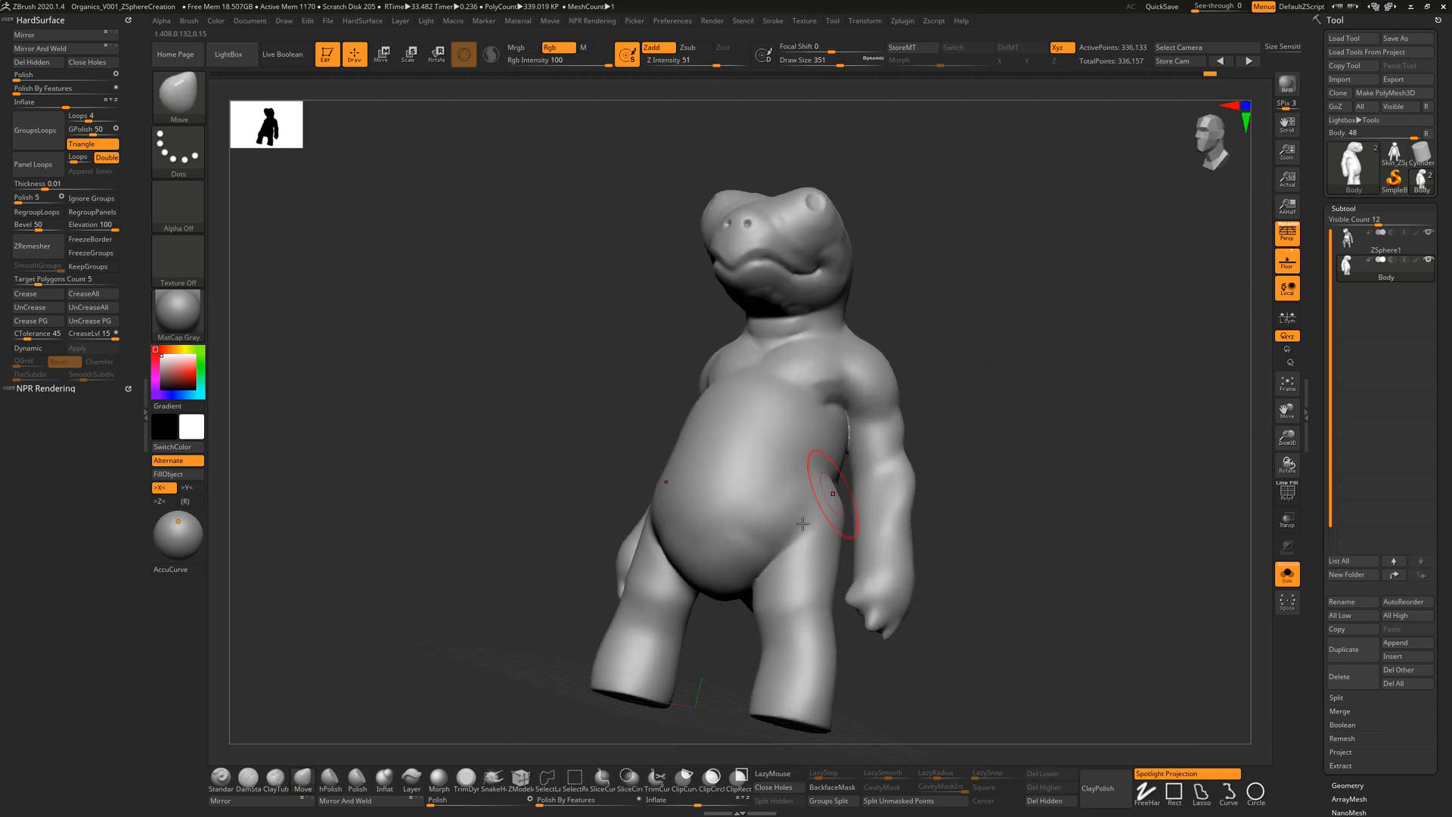
{"action": "left_click_drag", "start_coordinate": [761, 549], "coordinate": [746, 552], "text": "shift"}
{"action": "left_click_drag", "start_coordinate": [924, 515], "coordinate": [991, 558]}
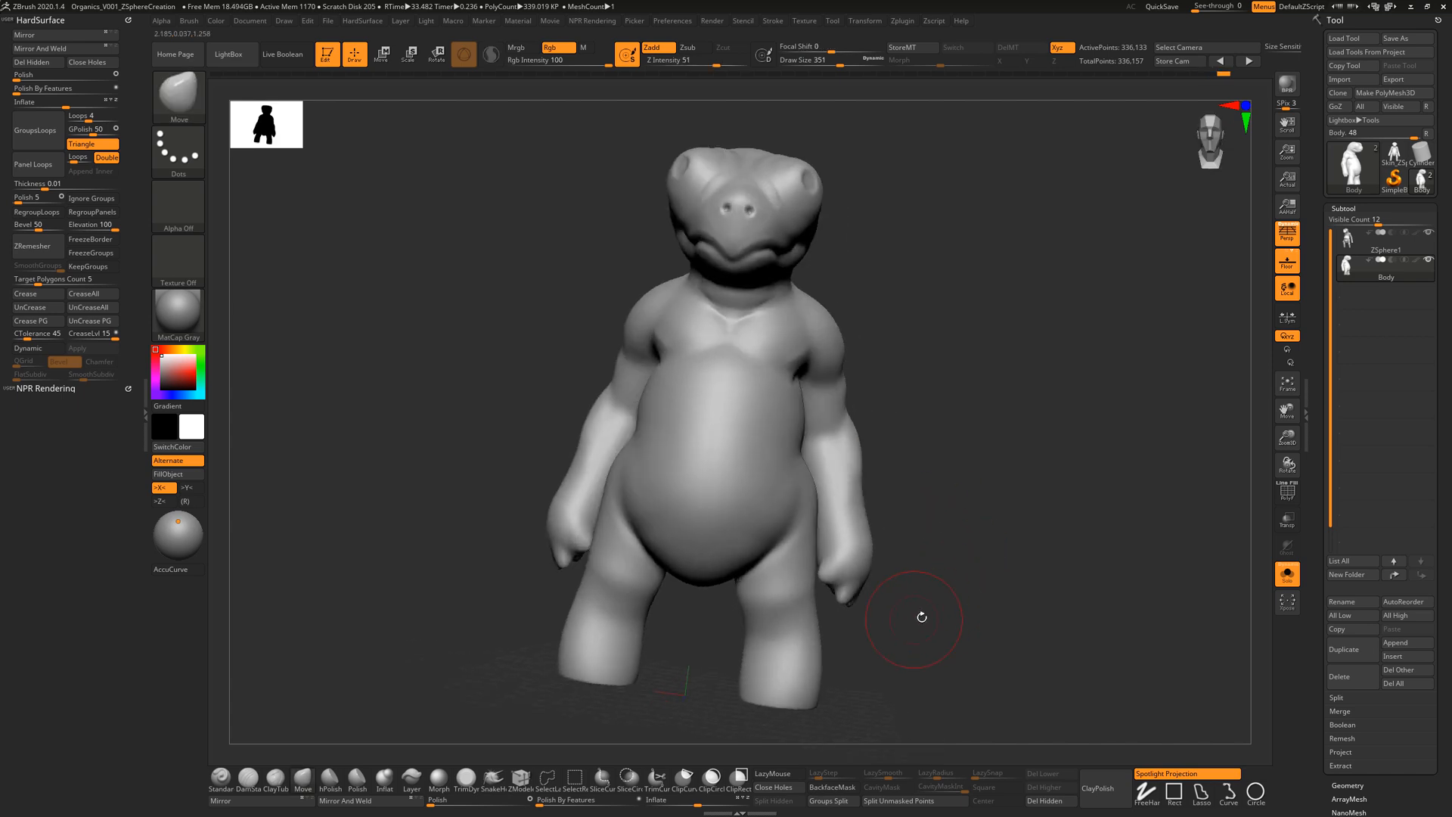
Step: Build up raised kneecaps across the fronts of both legs with the ClayTubes brush at draw size 154
{"action": "left_click_drag", "start_coordinate": [922, 616], "coordinate": [935, 560], "text": "alt"}
{"action": "mouse_move", "coordinate": [935, 560]}
{"action": "left_mouse_down"}
{"action": "mouse_move", "coordinate": [940, 606]}
{"action": "mouse_move", "coordinate": [906, 597]}
{"action": "left_mouse_up"}
{"action": "left_click", "coordinate": [250, 782]}
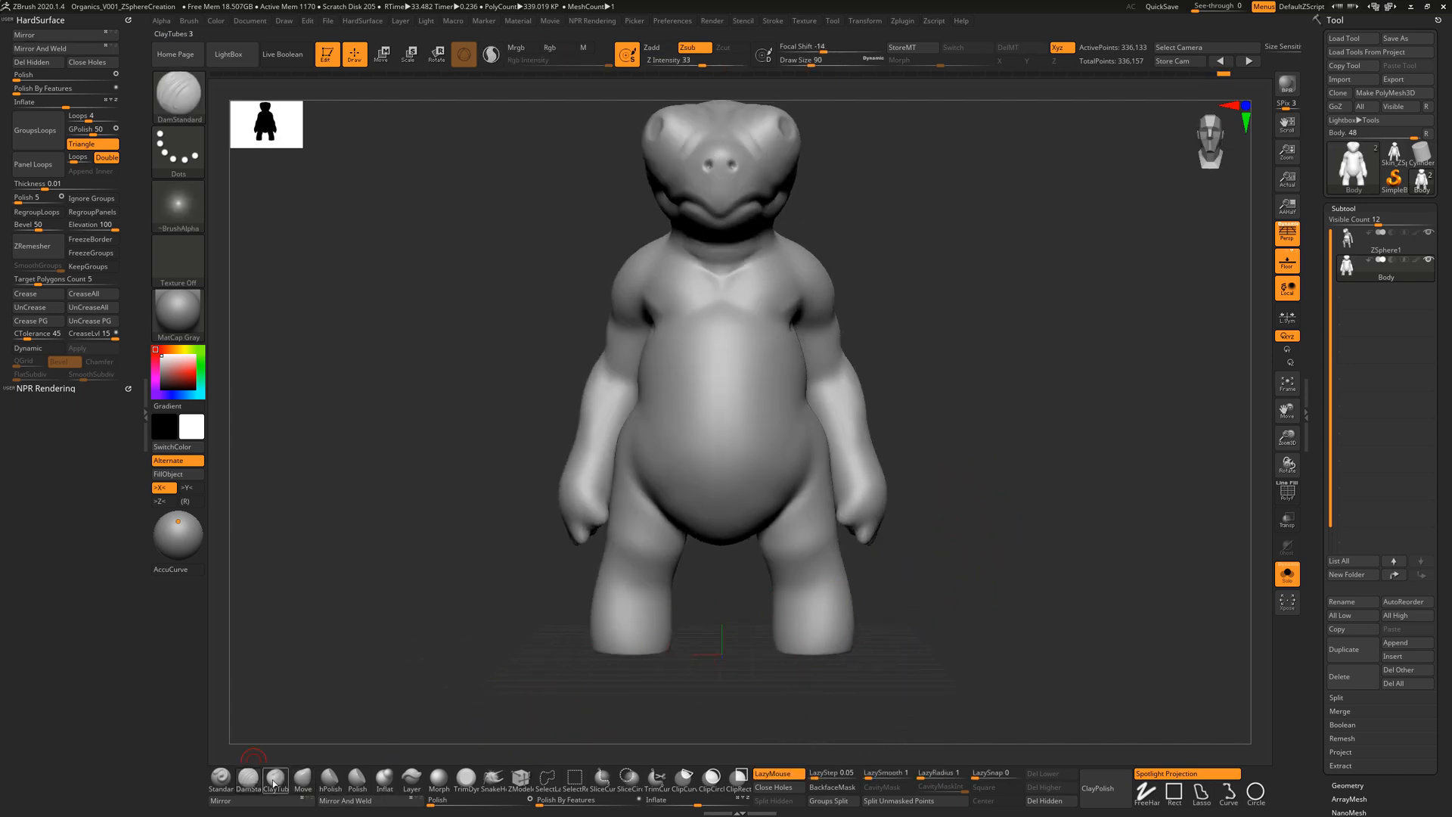
{"action": "left_click", "coordinate": [274, 779]}
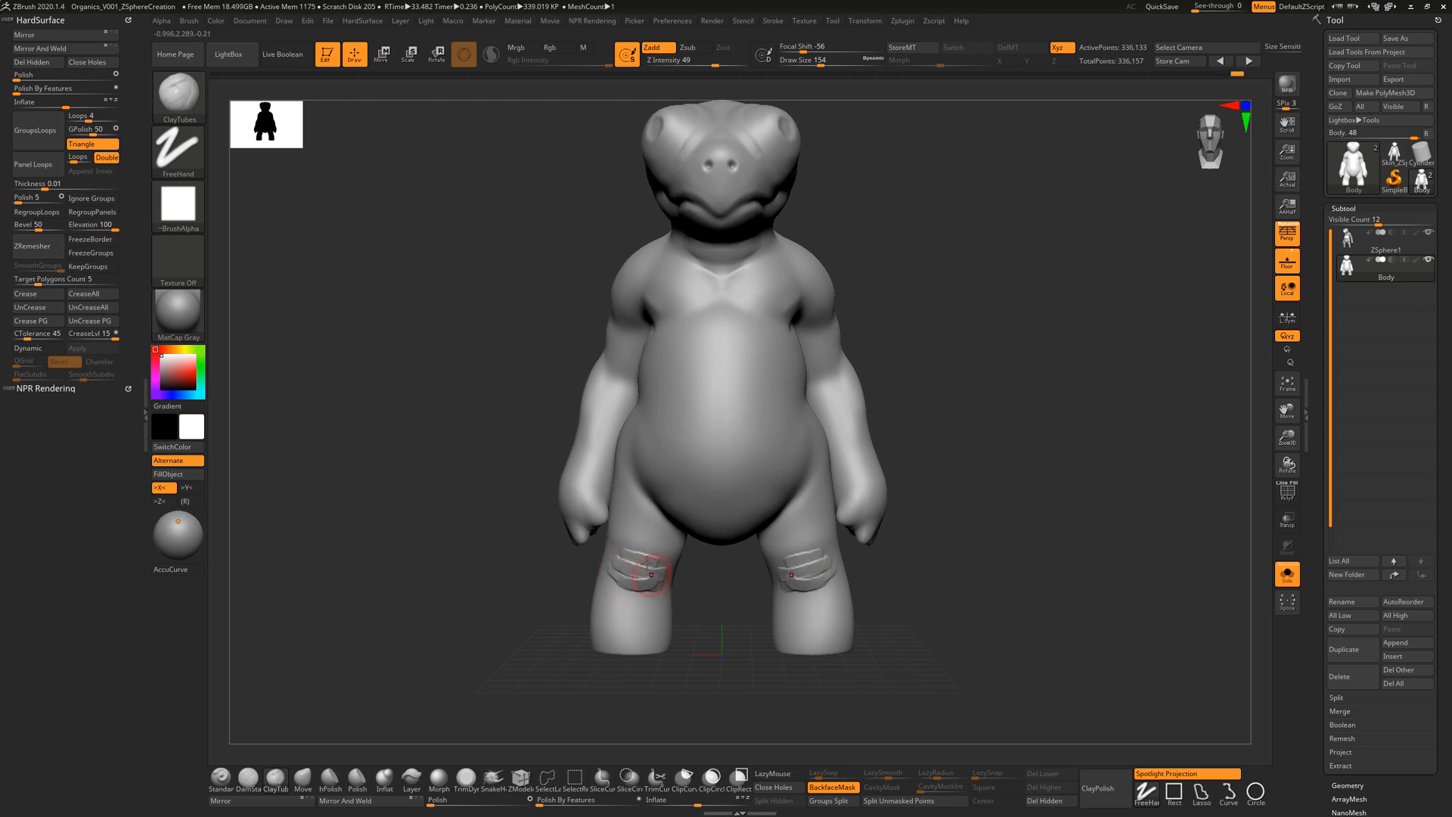
Step: Build up rough elbow pads on the backs of both arms with ClayTubes, and soften the folds on the knees
{"action": "left_click_drag", "start_coordinate": [899, 505], "coordinate": [779, 480]}
{"action": "left_click_drag", "start_coordinate": [795, 350], "coordinate": [547, 456]}
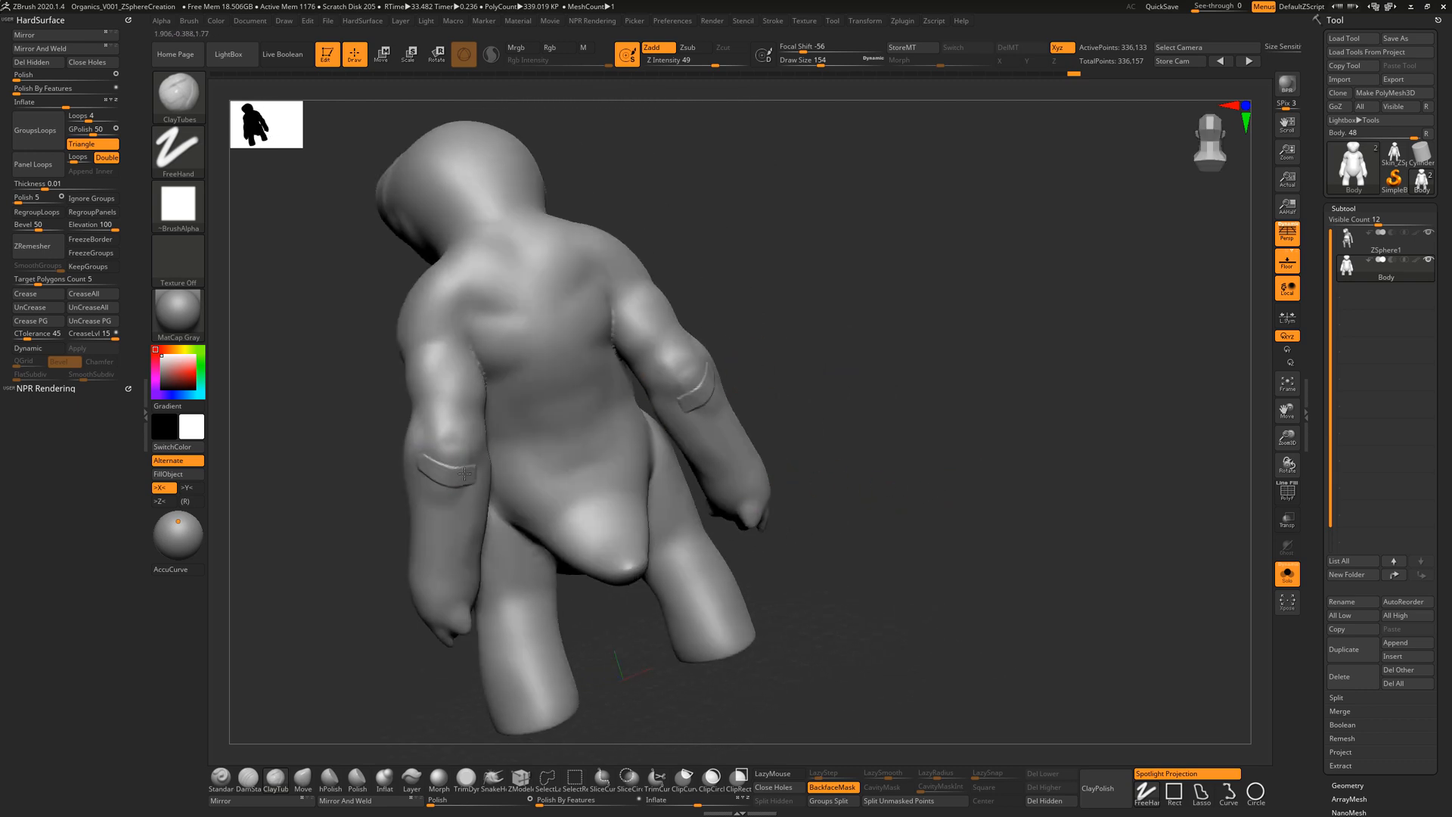
{"action": "mouse_move", "coordinate": [456, 470]}
{"action": "left_mouse_down"}
{"action": "mouse_move", "coordinate": [455, 454]}
{"action": "mouse_move", "coordinate": [478, 448]}
{"action": "left_mouse_up"}
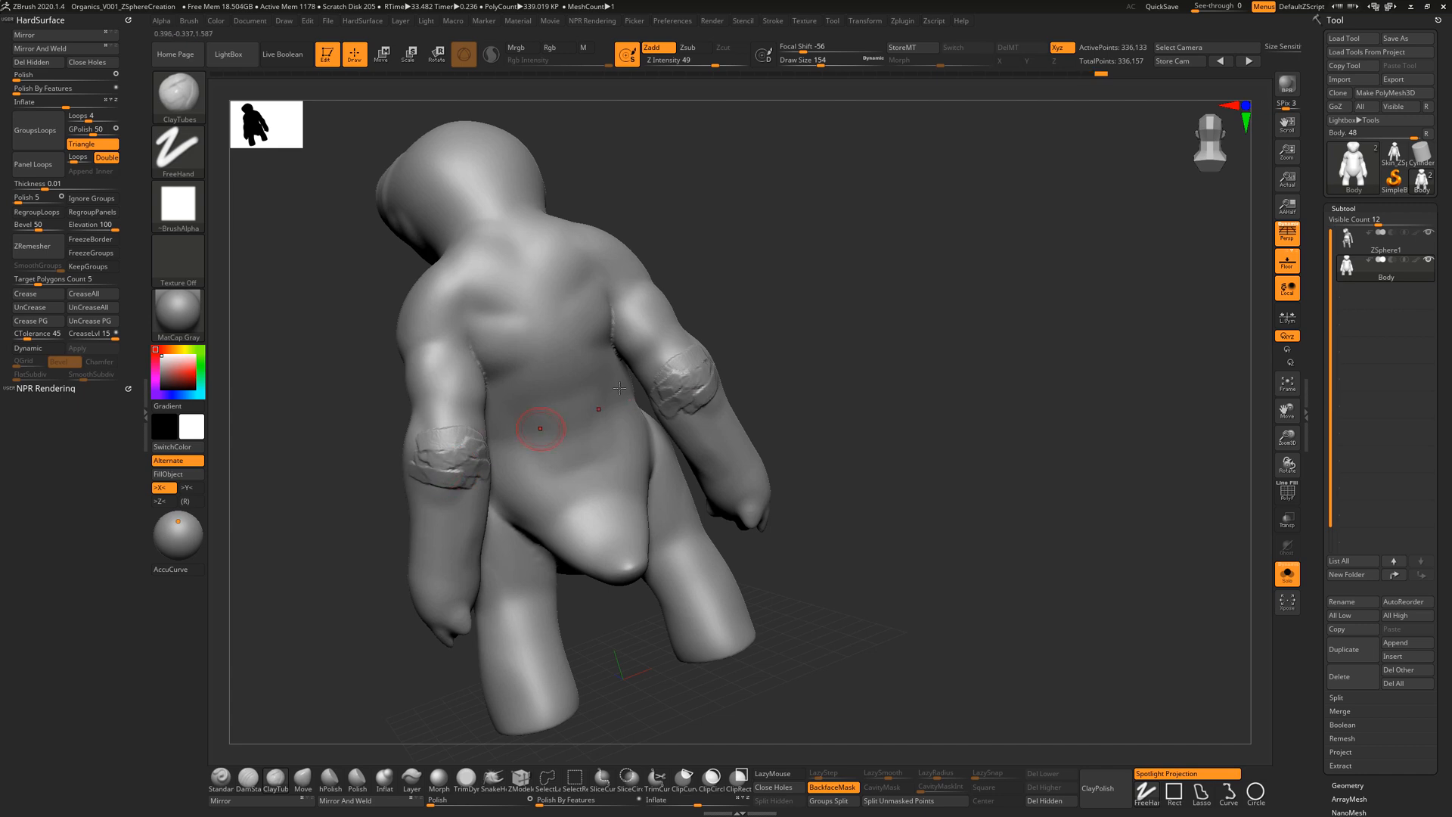
{"action": "left_click_drag", "start_coordinate": [639, 380], "coordinate": [761, 350]}
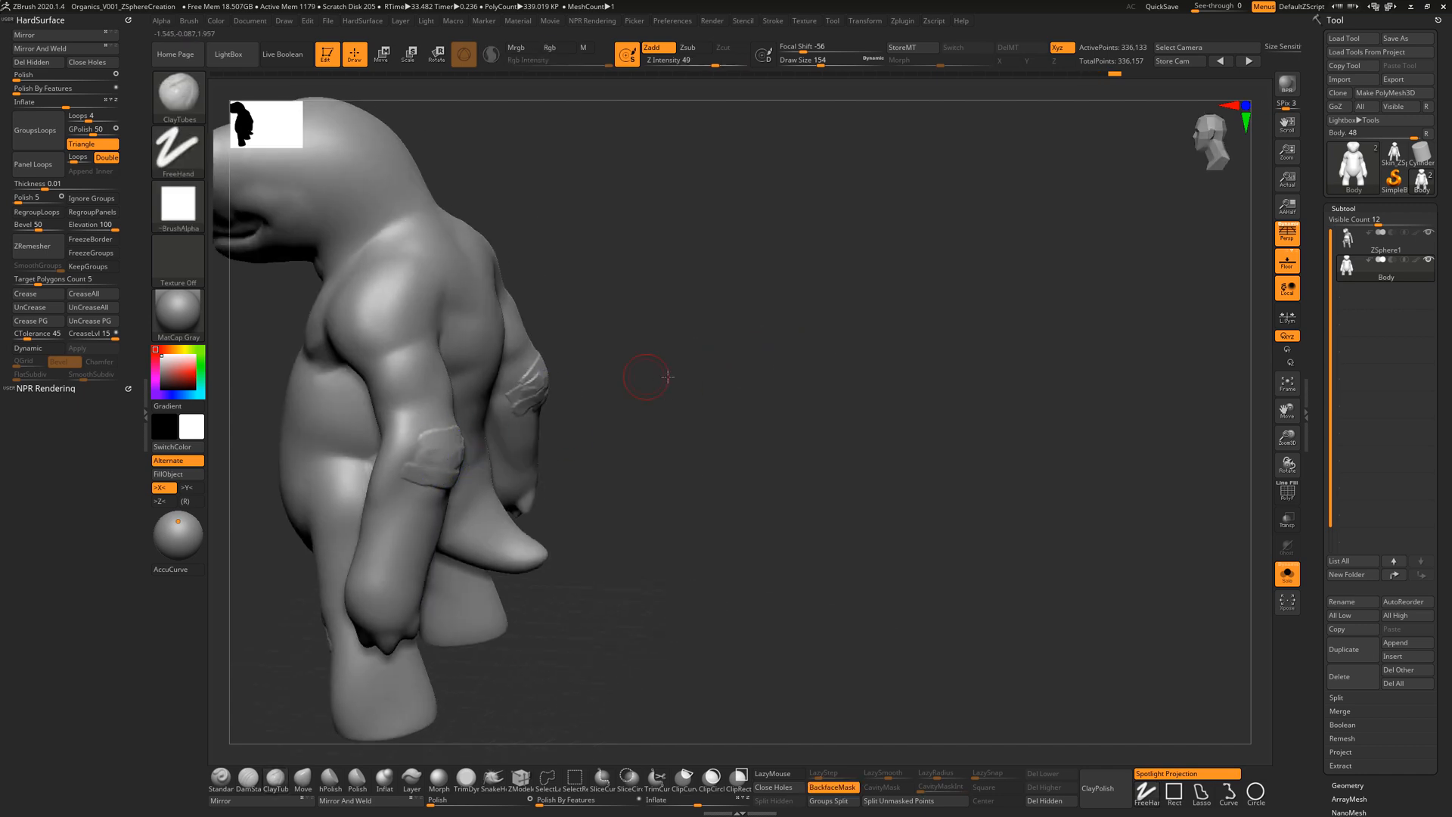
{"action": "left_click_drag", "start_coordinate": [648, 373], "coordinate": [571, 383]}
{"action": "mouse_move", "coordinate": [740, 430]}
{"action": "left_mouse_down"}
{"action": "mouse_move", "coordinate": [787, 409]}
{"action": "mouse_move", "coordinate": [771, 496]}
{"action": "mouse_move", "coordinate": [838, 537]}
{"action": "mouse_move", "coordinate": [766, 513]}
{"action": "mouse_move", "coordinate": [807, 535]}
{"action": "mouse_move", "coordinate": [830, 579]}
{"action": "mouse_move", "coordinate": [829, 566]}
{"action": "mouse_move", "coordinate": [816, 575]}
{"action": "left_mouse_up"}
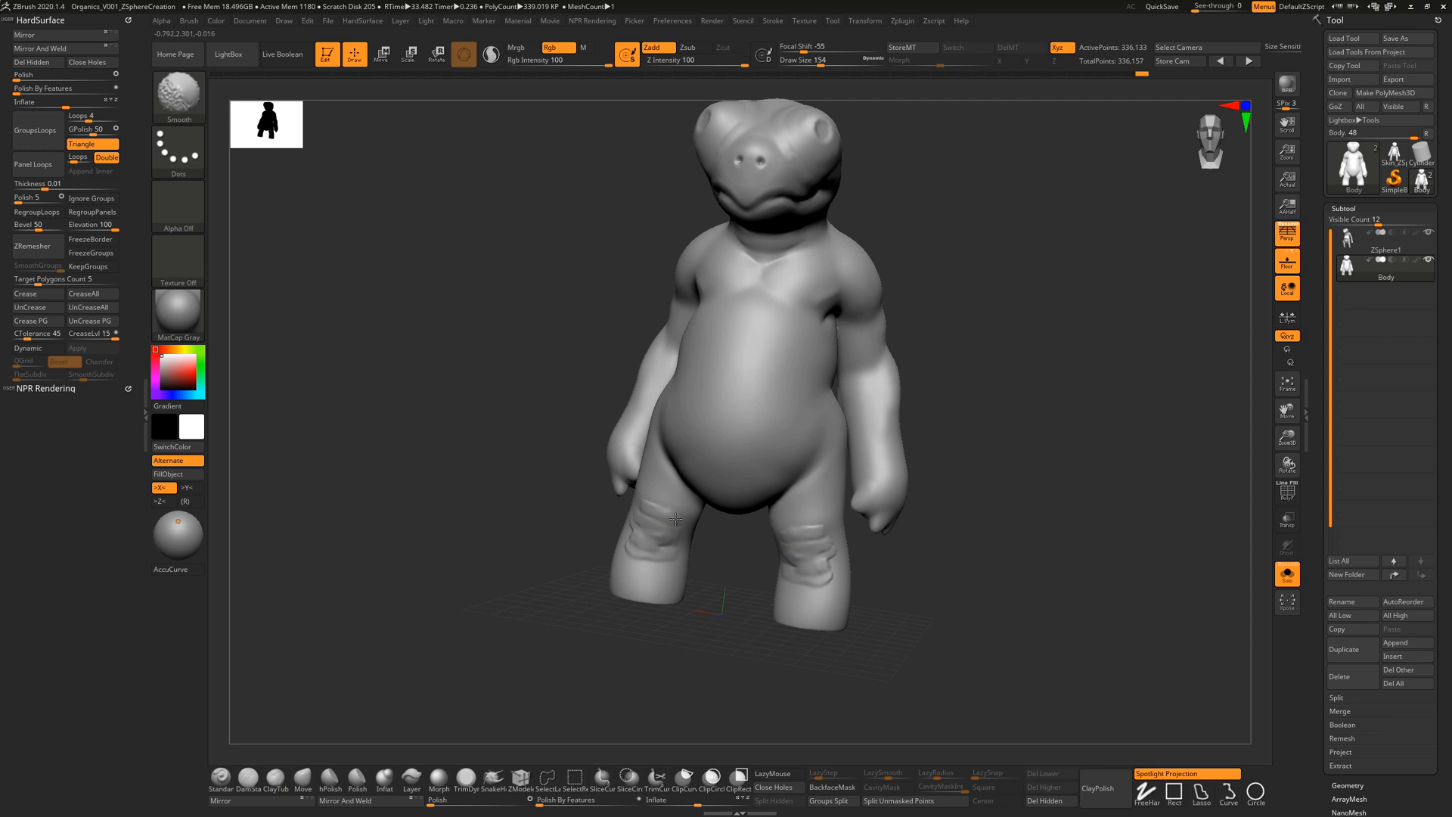
Step: Reshape the head and the brow above the eyes with the Move brush, reducing the draw size from 358 to 251
{"action": "mouse_move", "coordinate": [924, 441]}
{"action": "left_mouse_down"}
{"action": "mouse_move", "coordinate": [963, 416]}
{"action": "mouse_move", "coordinate": [960, 396]}
{"action": "mouse_move", "coordinate": [950, 438]}
{"action": "mouse_move", "coordinate": [950, 411]}
{"action": "mouse_move", "coordinate": [966, 434]}
{"action": "mouse_move", "coordinate": [870, 408]}
{"action": "mouse_move", "coordinate": [992, 402]}
{"action": "mouse_move", "coordinate": [1003, 439]}
{"action": "mouse_move", "coordinate": [960, 414]}
{"action": "left_mouse_up"}
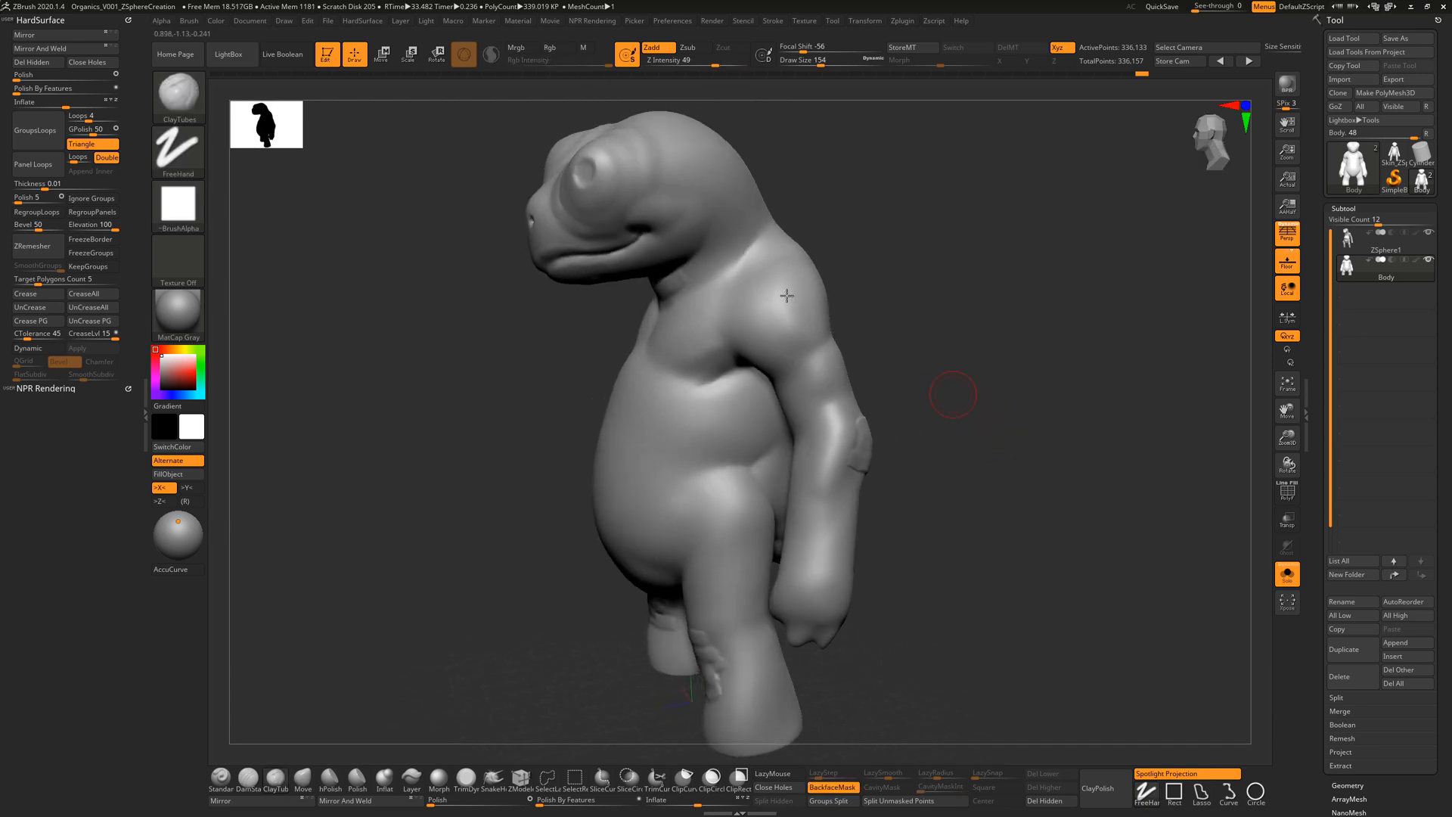
{"action": "key", "text": "b"}
{"action": "key", "text": "m"}
{"action": "key", "text": "v"}
{"action": "key", "text": "s"}
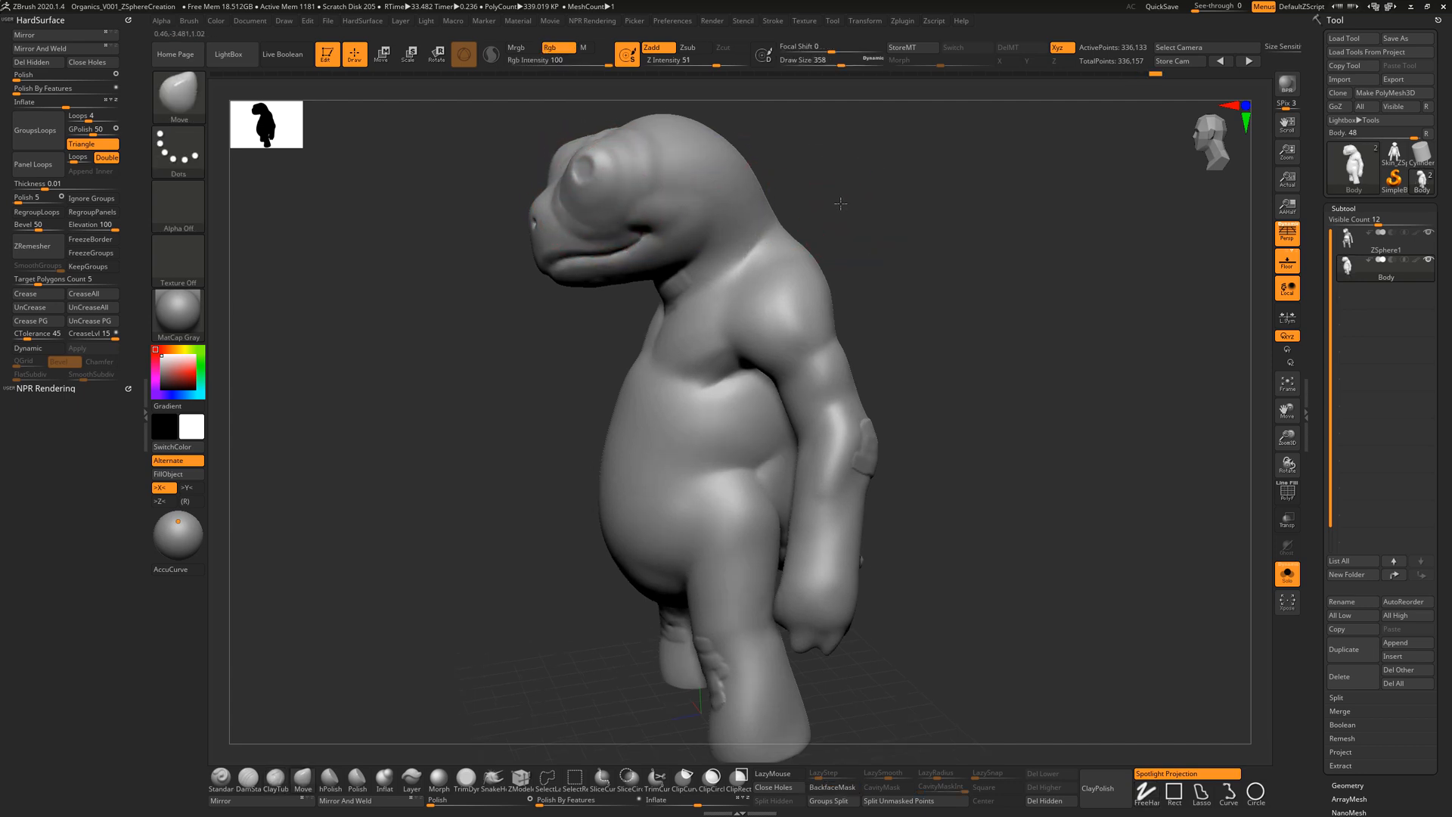
{"action": "mouse_move", "coordinate": [1008, 424]}
{"action": "left_mouse_down"}
{"action": "mouse_move", "coordinate": [982, 480]}
{"action": "mouse_move", "coordinate": [919, 392]}
{"action": "left_mouse_up"}
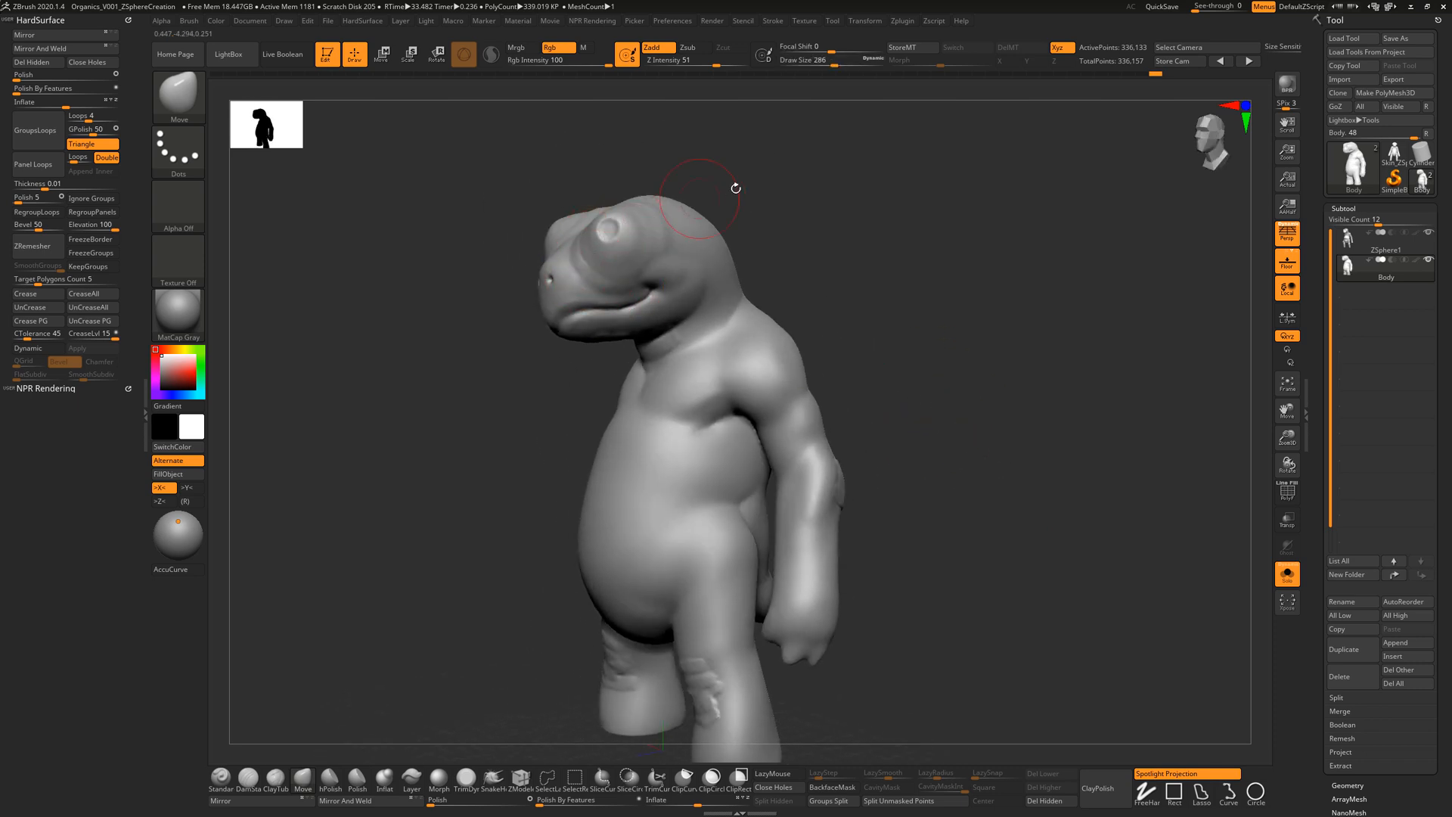
{"action": "left_click_drag", "start_coordinate": [735, 188], "coordinate": [766, 190]}
{"action": "key", "text": "s"}
{"action": "left_click_drag", "start_coordinate": [596, 204], "coordinate": [582, 217]}
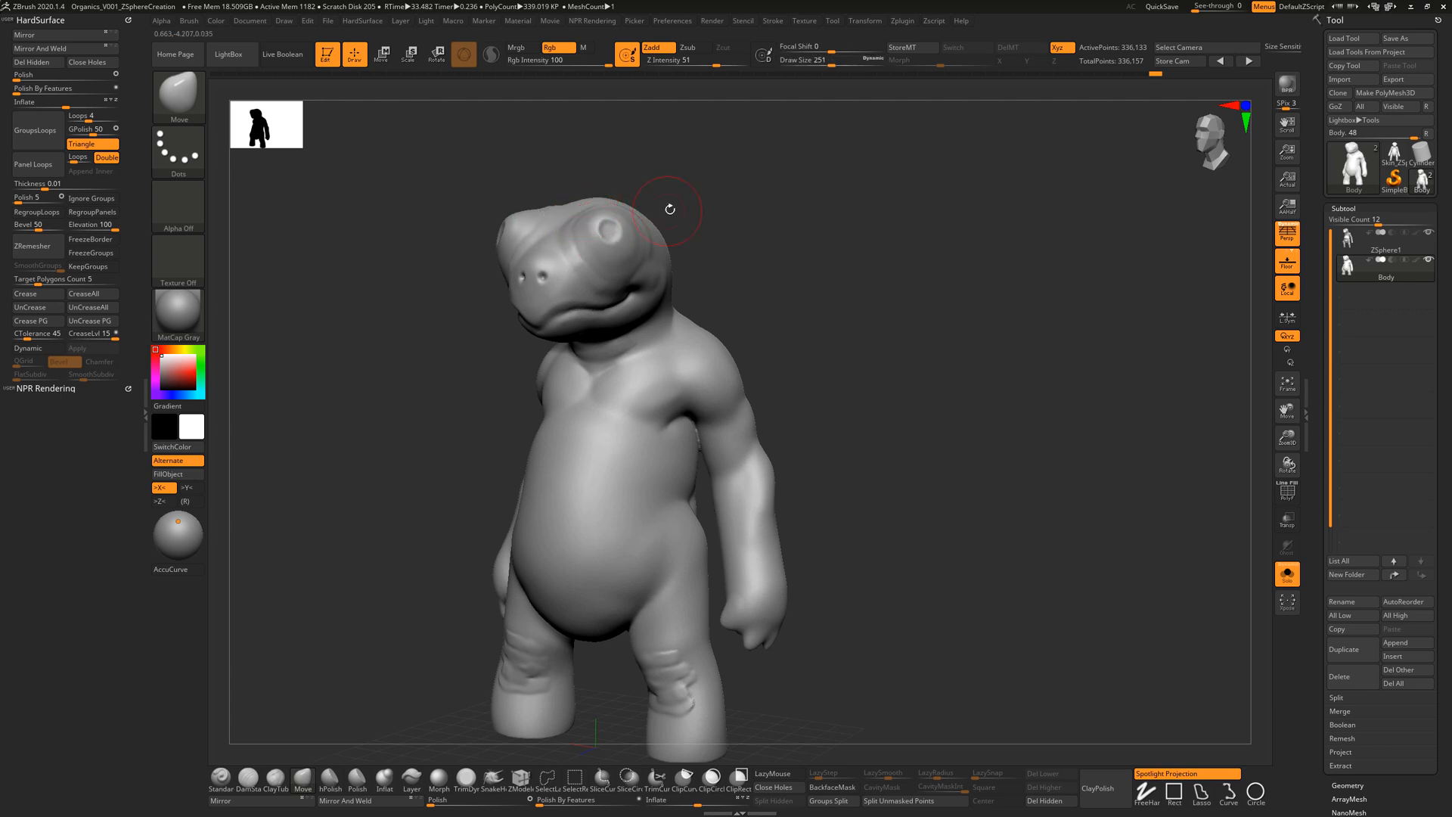
{"action": "left_click_drag", "start_coordinate": [669, 209], "coordinate": [587, 265]}
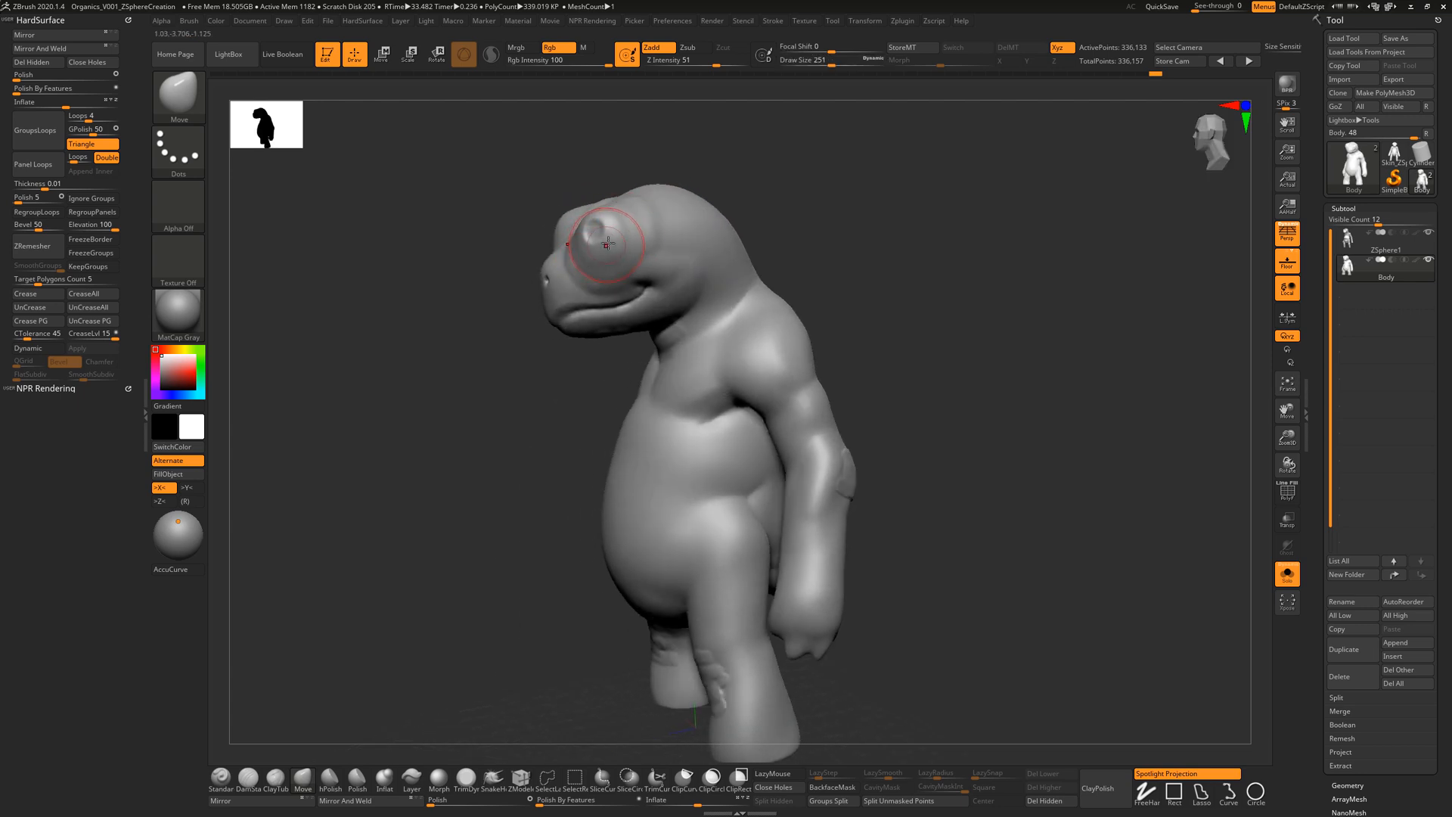
Step: Reshape the face beside the nostrils from the front with the Move brush, and raise the draw size to 550
{"action": "left_click_drag", "start_coordinate": [837, 250], "coordinate": [952, 506]}
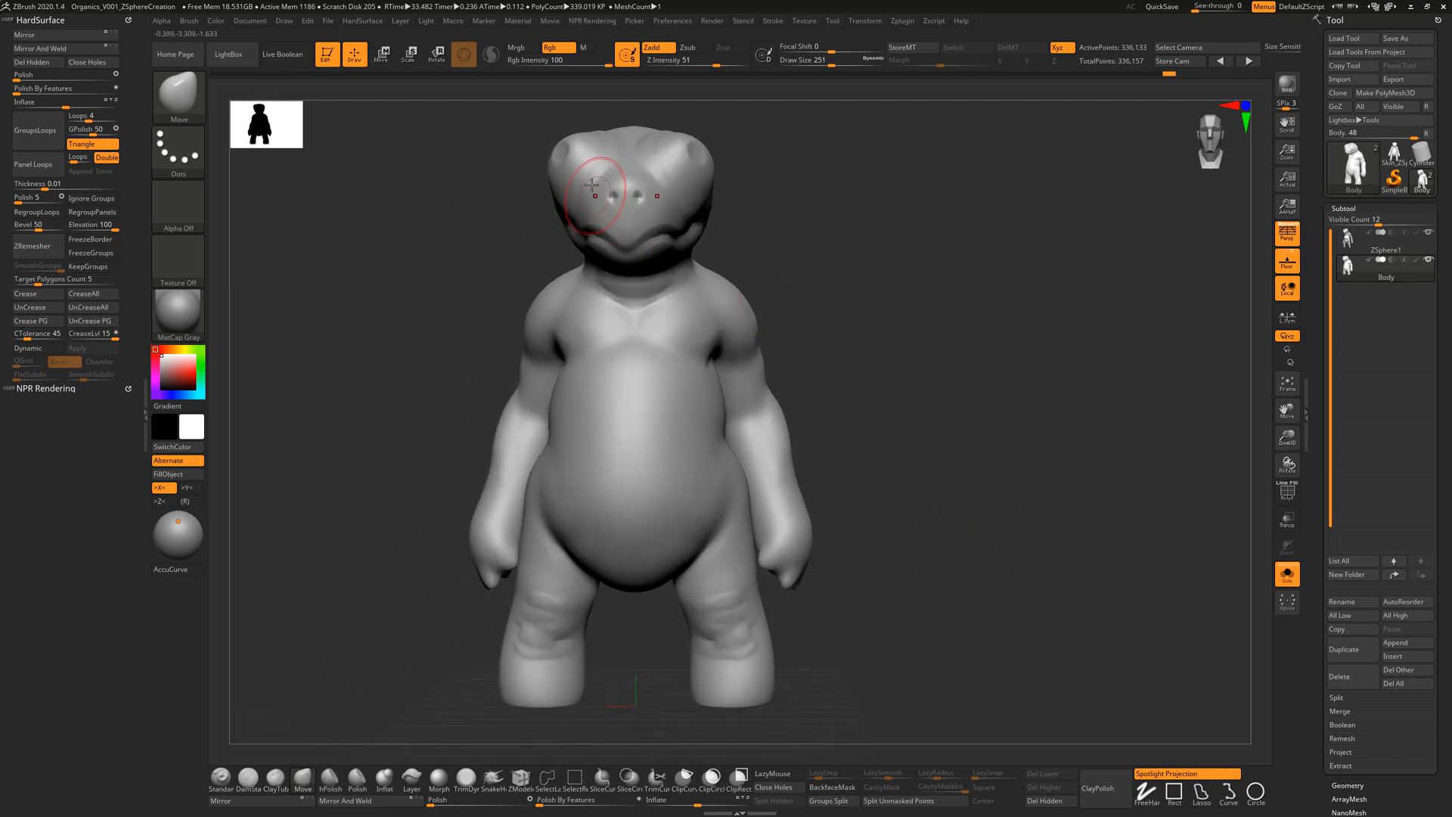
{"action": "left_click_drag", "start_coordinate": [590, 191], "coordinate": [571, 182]}
{"action": "key", "text": "s"}
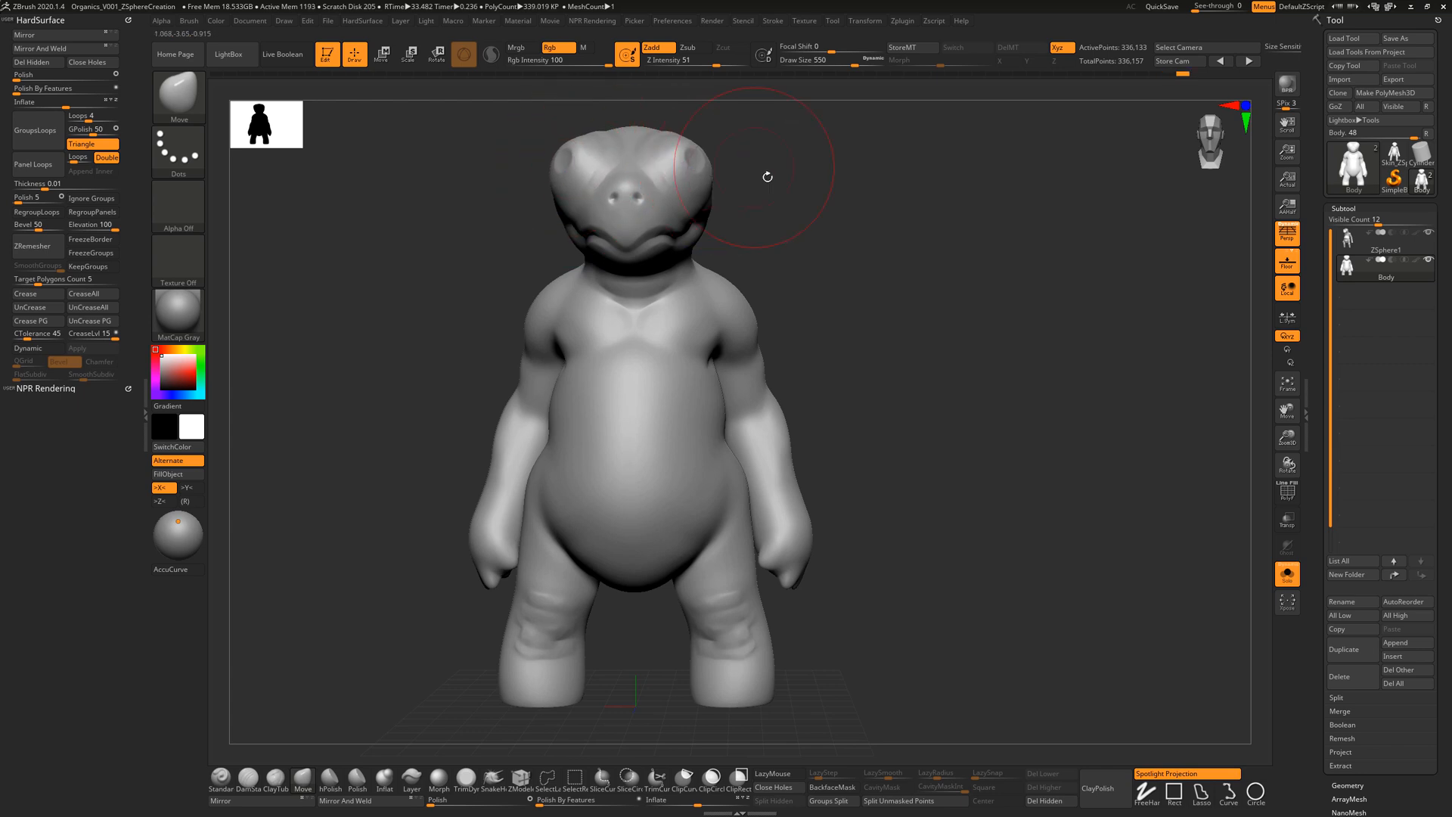
{"action": "left_click_drag", "start_coordinate": [767, 179], "coordinate": [546, 173]}
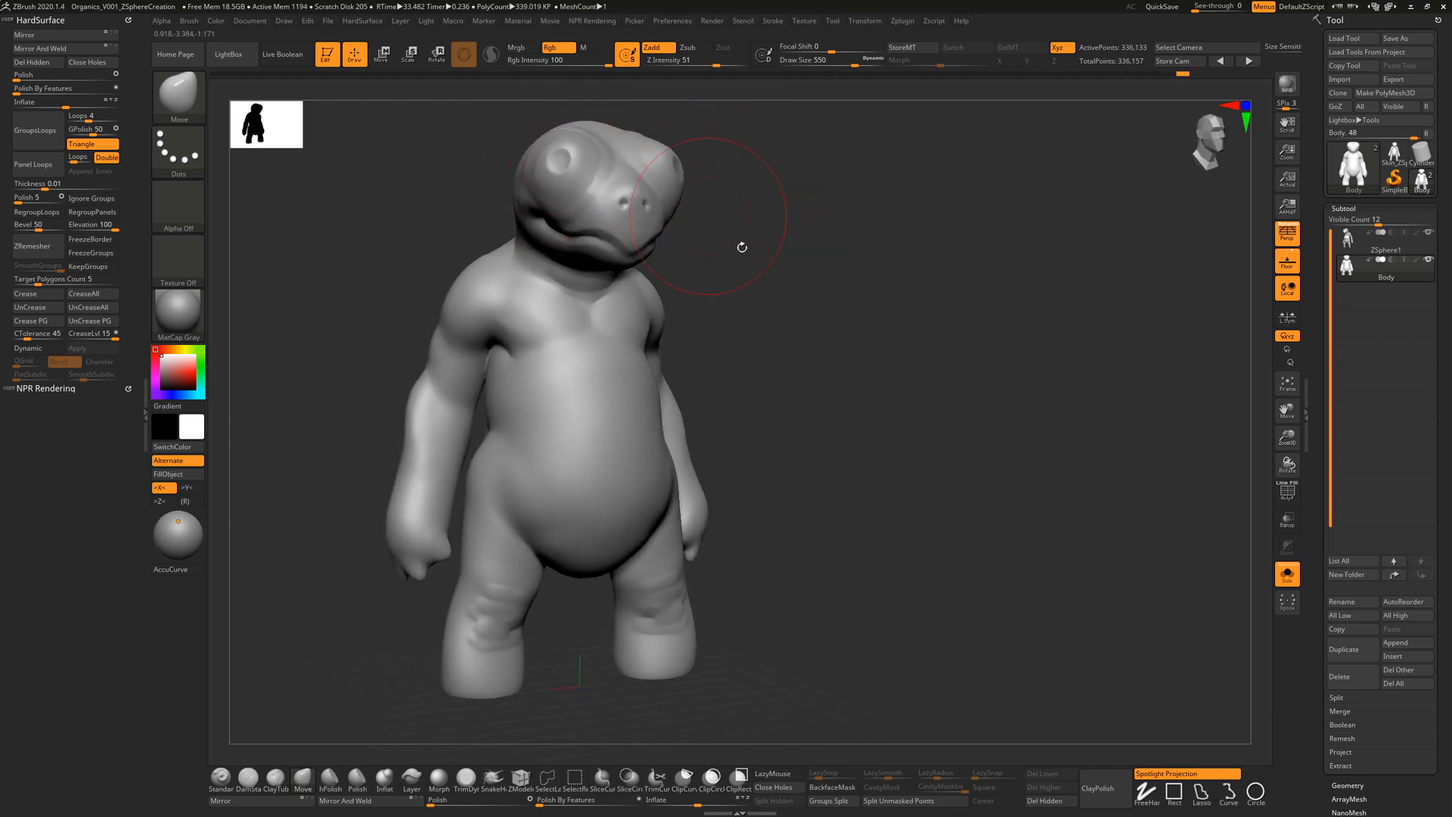
Step: Adjust the profile of the brow above the muzzle with the Move brush at draw size 422
{"action": "mouse_move", "coordinate": [742, 246]}
{"action": "left_mouse_down"}
{"action": "mouse_move", "coordinate": [752, 227]}
{"action": "mouse_move", "coordinate": [834, 299]}
{"action": "mouse_move", "coordinate": [924, 327]}
{"action": "left_mouse_up"}
{"action": "left_click_drag", "start_coordinate": [878, 299], "coordinate": [814, 270]}
{"action": "key", "text": "s"}
{"action": "left_click_drag", "start_coordinate": [744, 227], "coordinate": [735, 226]}
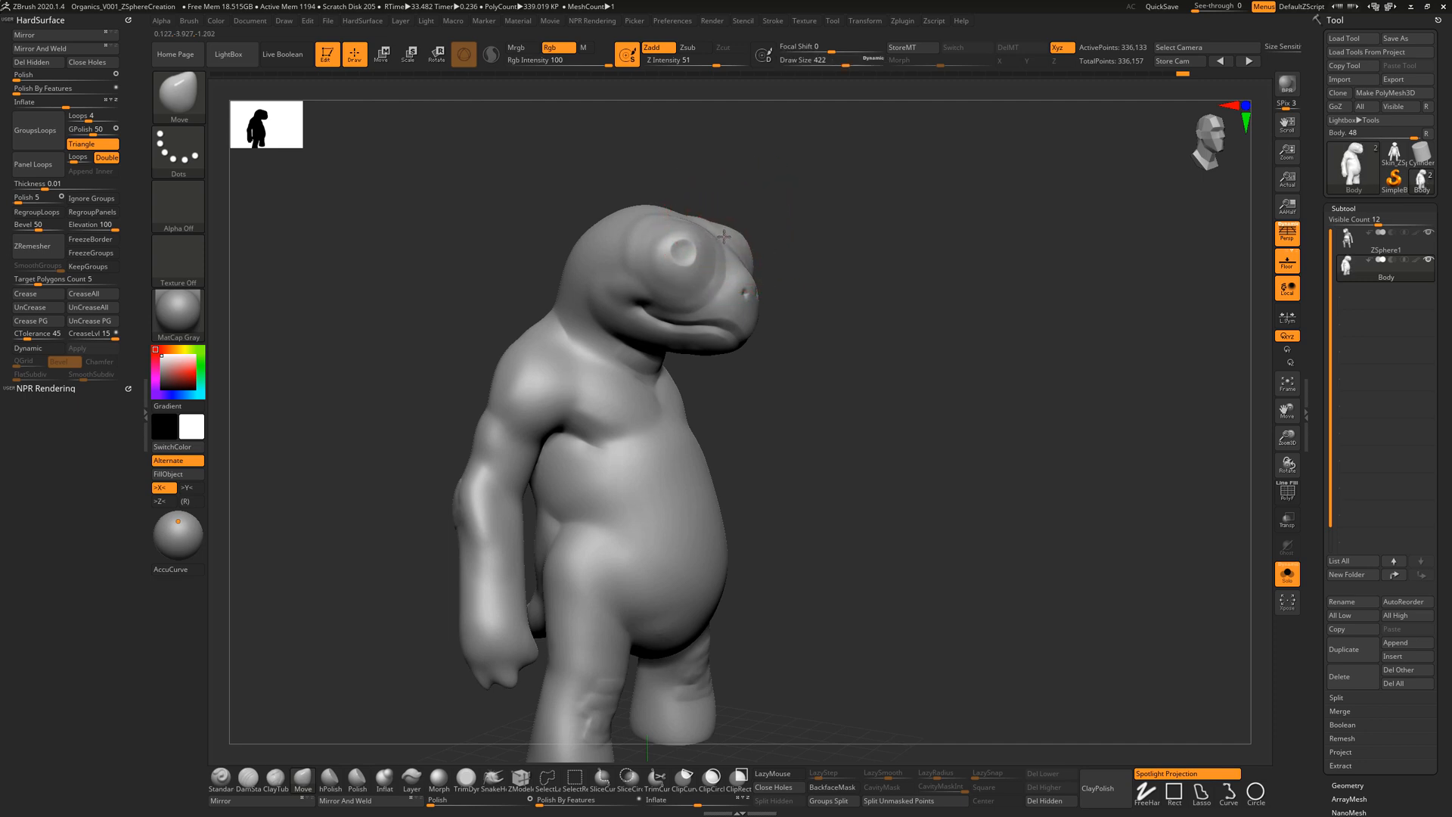
{"action": "left_click_drag", "start_coordinate": [828, 273], "coordinate": [1073, 483]}
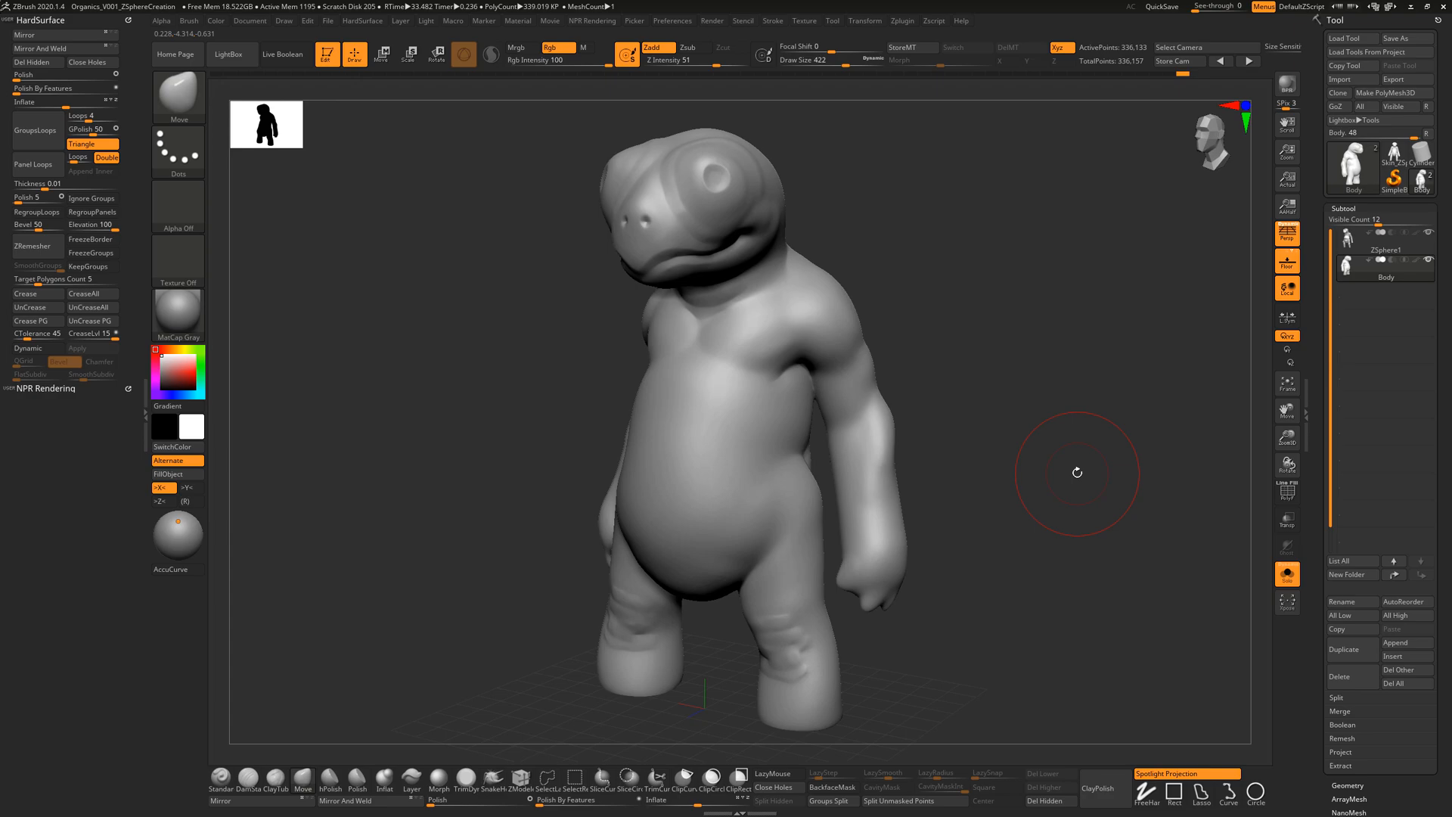